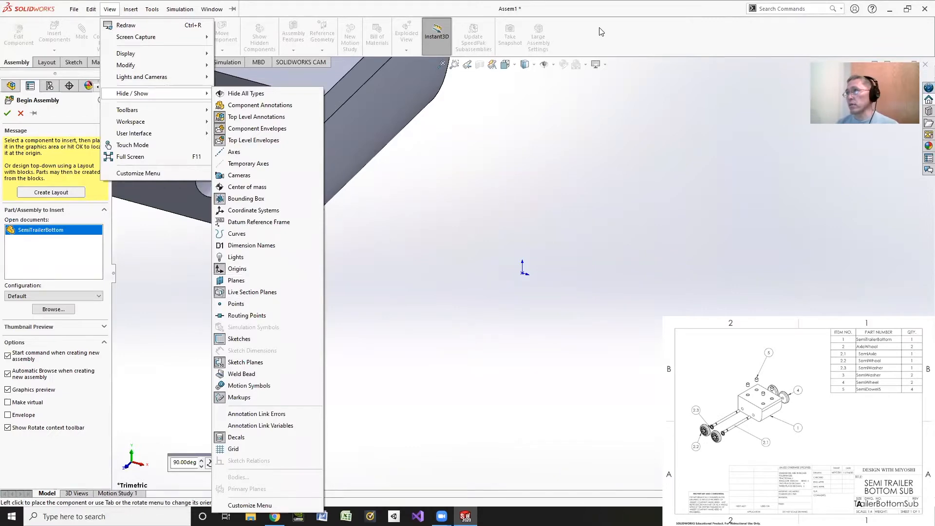
Place the SemiTrailerBottom part at the assembly origin as the first component.
{"action": "left_click", "coordinate": [606, 41]}
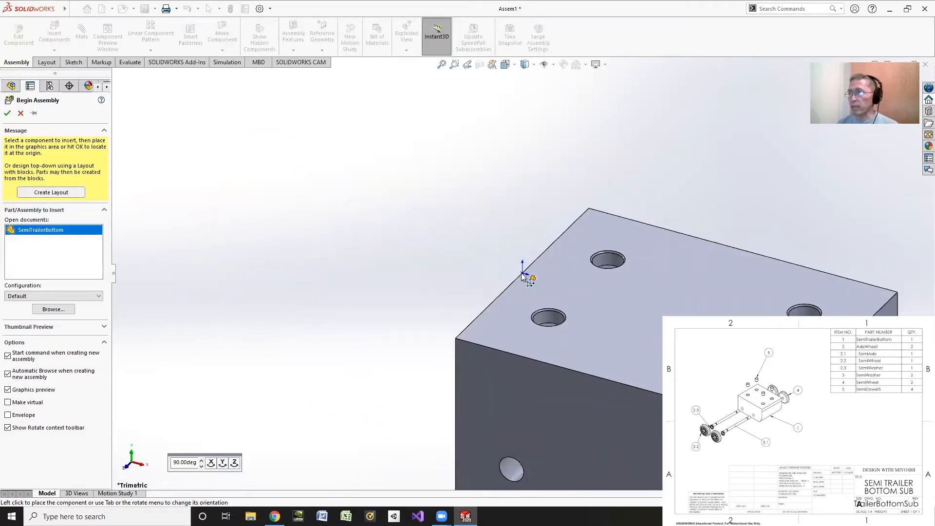
{"action": "left_click", "coordinate": [522, 274]}
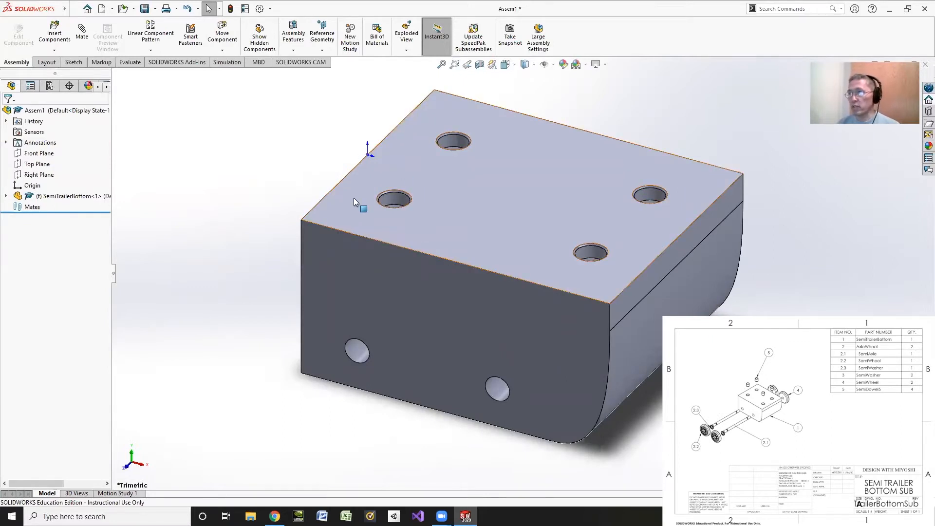
{"action": "left_click", "coordinate": [426, 249]}
{"action": "left_click", "coordinate": [313, 191]}
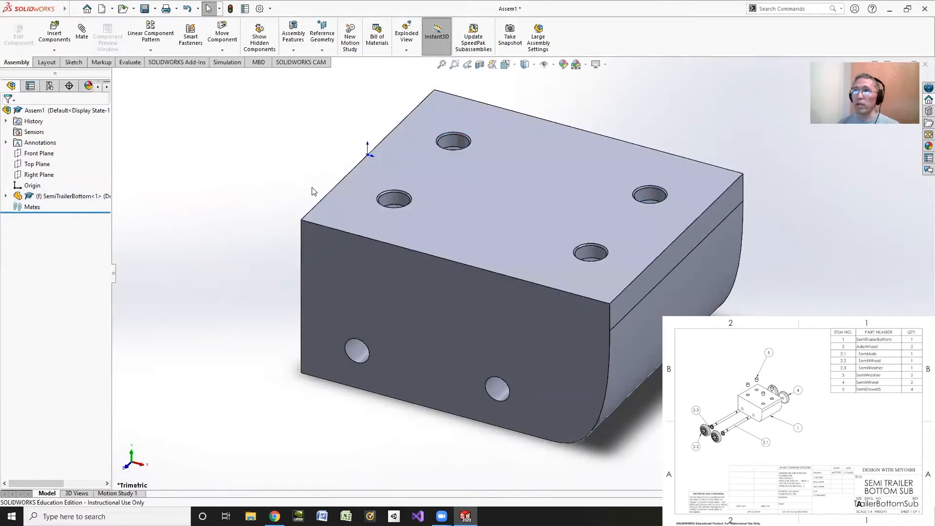
Insert the AxleWheel.SLDASM subassembly and place it in front of the trailer bottom block.
{"action": "left_click", "coordinate": [55, 36]}
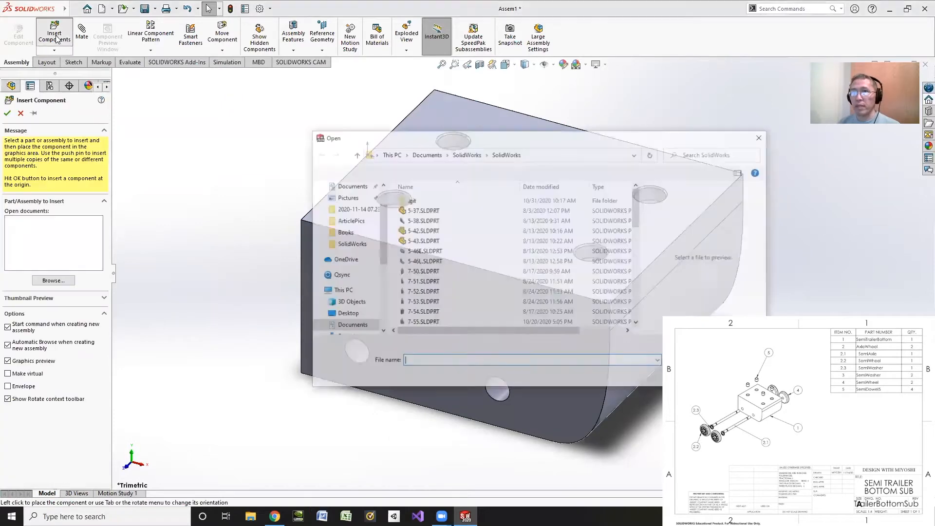
{"action": "scroll", "coordinate": [474, 259], "scroll_direction": "down", "scroll_amount": 6}
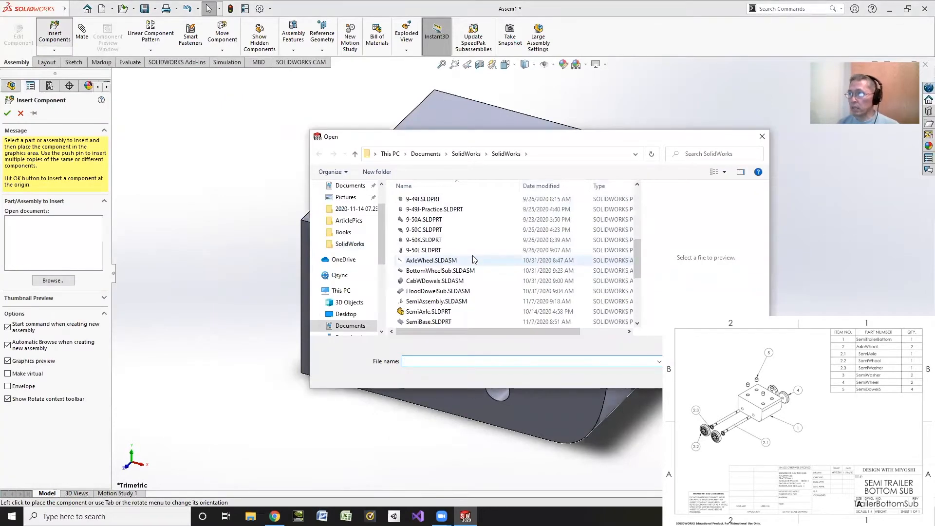
{"action": "left_click", "coordinate": [408, 261]}
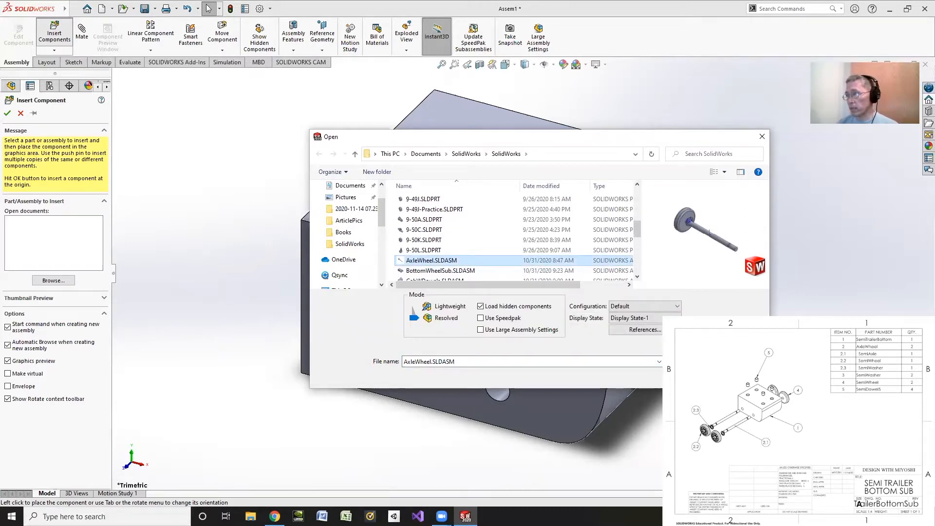
{"action": "key", "text": "Return"}
{"action": "left_click", "coordinate": [295, 343]}
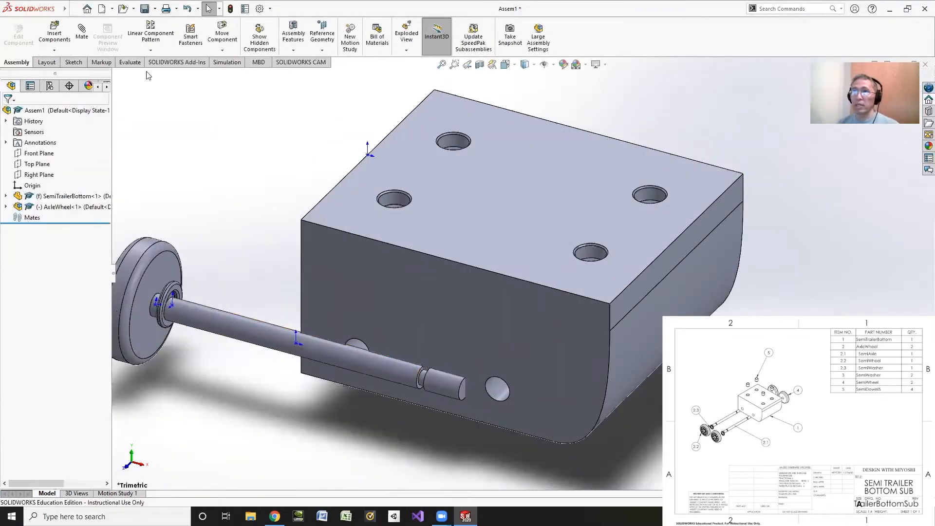
Insert a second AxleWheel.SLDASM subassembly near the curved side of the trailer bottom block.
{"action": "left_click", "coordinate": [54, 34]}
{"action": "scroll", "coordinate": [477, 281], "scroll_direction": "down", "scroll_amount": 5}
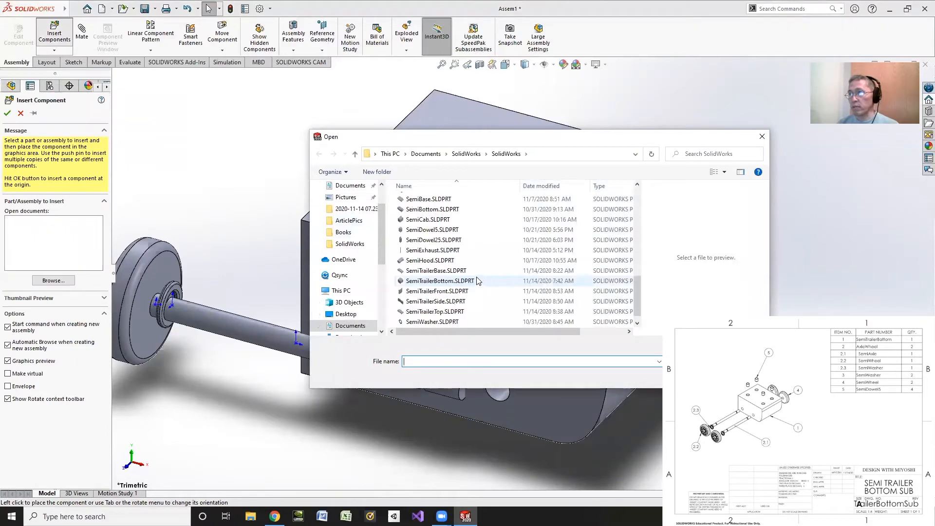
{"action": "scroll", "coordinate": [467, 273], "scroll_direction": "up", "scroll_amount": 5}
{"action": "left_click", "coordinate": [432, 258]}
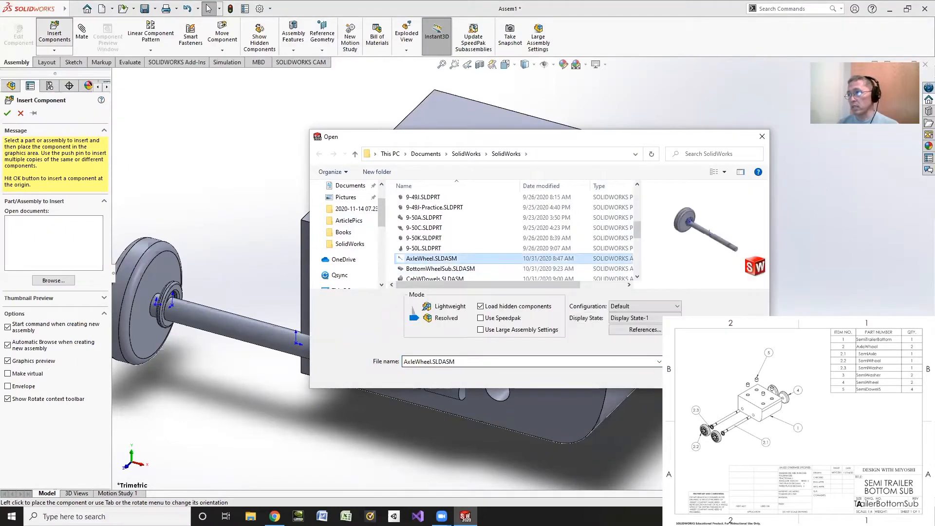
{"action": "left_click", "coordinate": [696, 375]}
{"action": "left_click", "coordinate": [630, 403]}
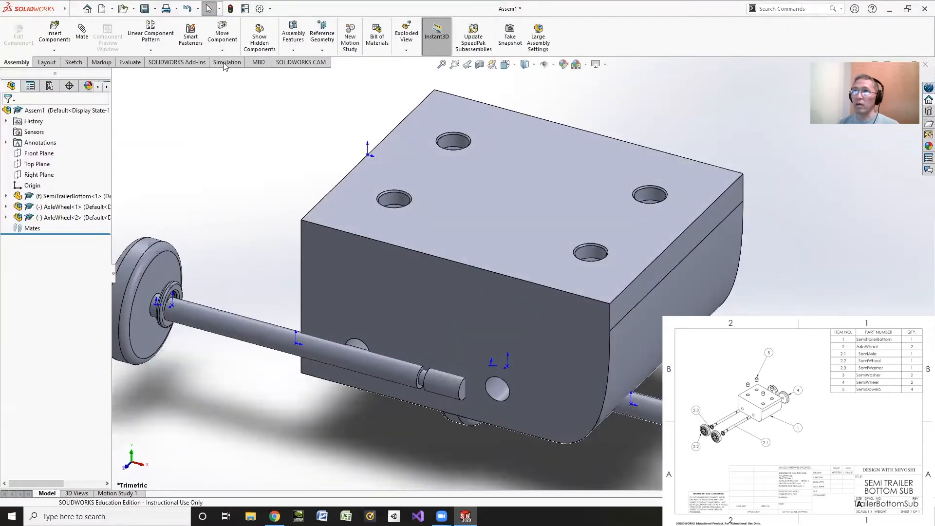
Rotate both AxleWheel subassemblies freely so their axles point roughly along the block's axle holes with the wheels facing outward.
{"action": "left_click", "coordinate": [222, 51]}
{"action": "left_click", "coordinate": [233, 73]}
{"action": "left_click_drag", "start_coordinate": [638, 405], "coordinate": [691, 60]}
{"action": "left_click", "coordinate": [304, 345]}
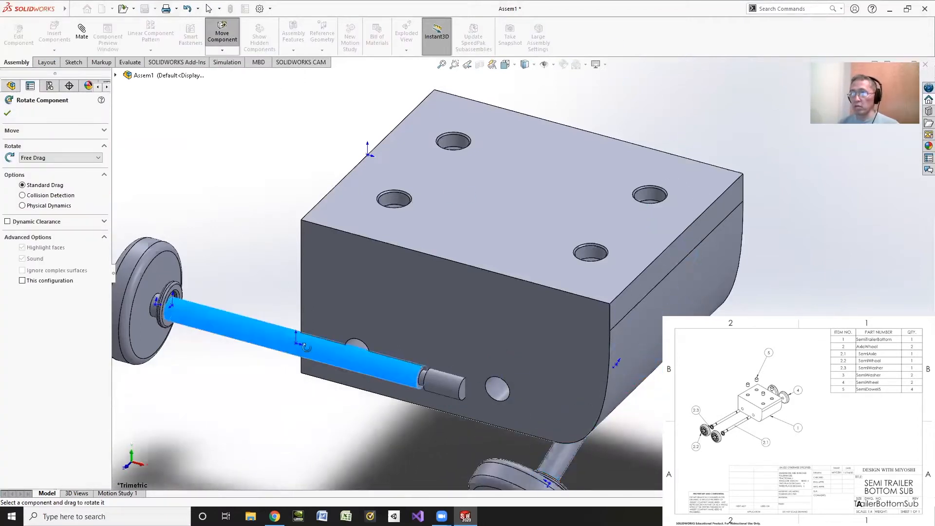
{"action": "left_click_drag", "start_coordinate": [305, 345], "coordinate": [284, 336]}
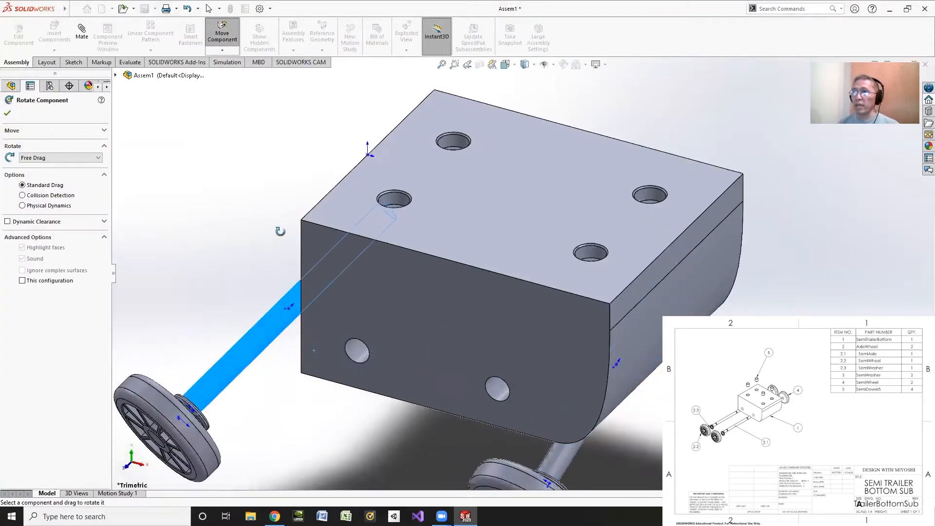
{"action": "scroll", "coordinate": [299, 271], "scroll_direction": "down", "scroll_amount": 3}
{"action": "scroll", "coordinate": [294, 271], "scroll_direction": "up", "scroll_amount": 4}
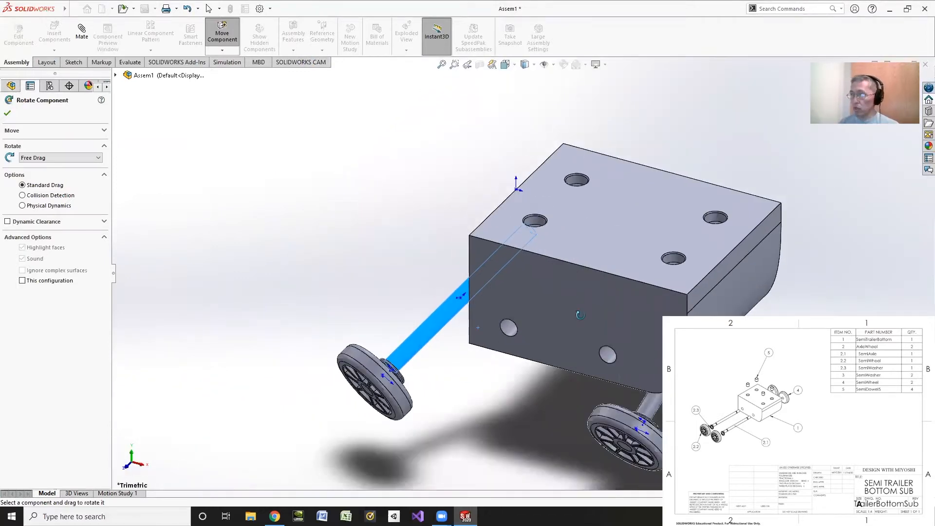
{"action": "middle_click_drag", "start_coordinate": [580, 316], "coordinate": [372, 287], "text": "ctrl"}
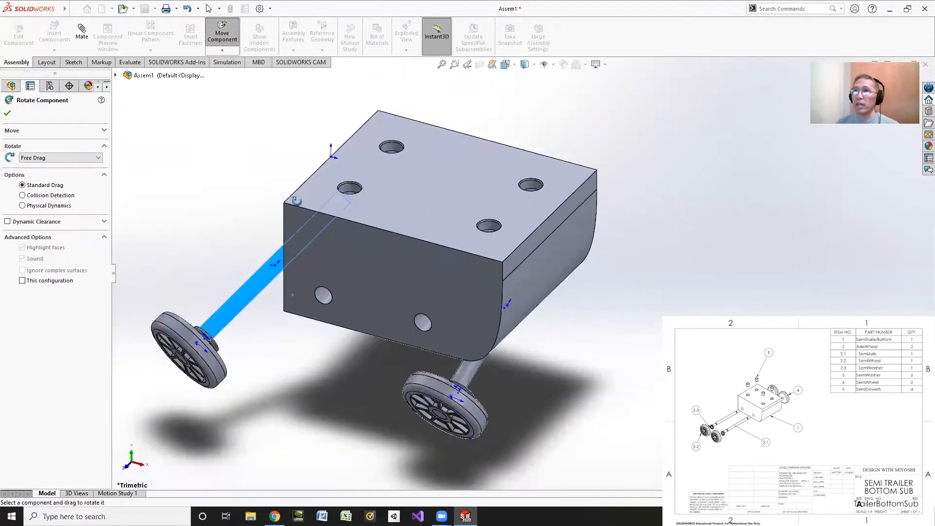
Add concentric mates between each AxleWheel's axle and its own axle hole in the trailer bottom block.
{"action": "left_click", "coordinate": [85, 37]}
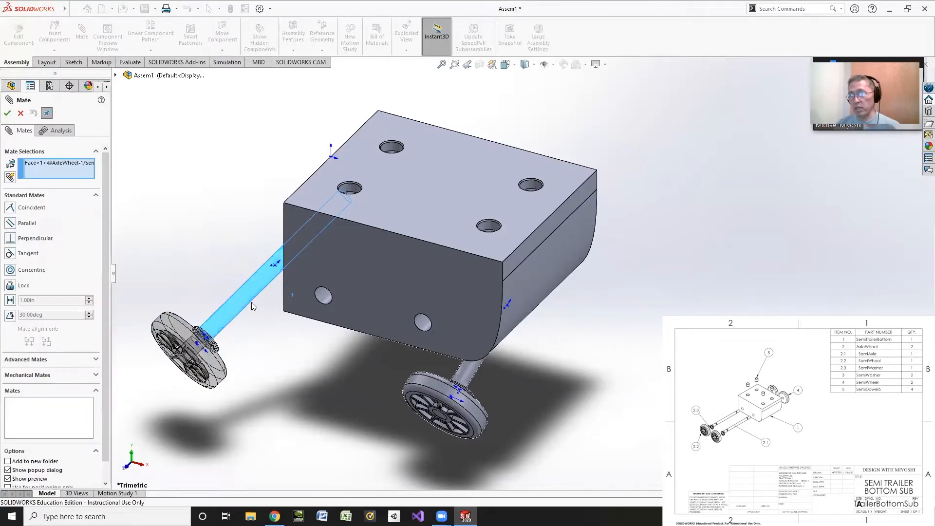
{"action": "left_click", "coordinate": [324, 296]}
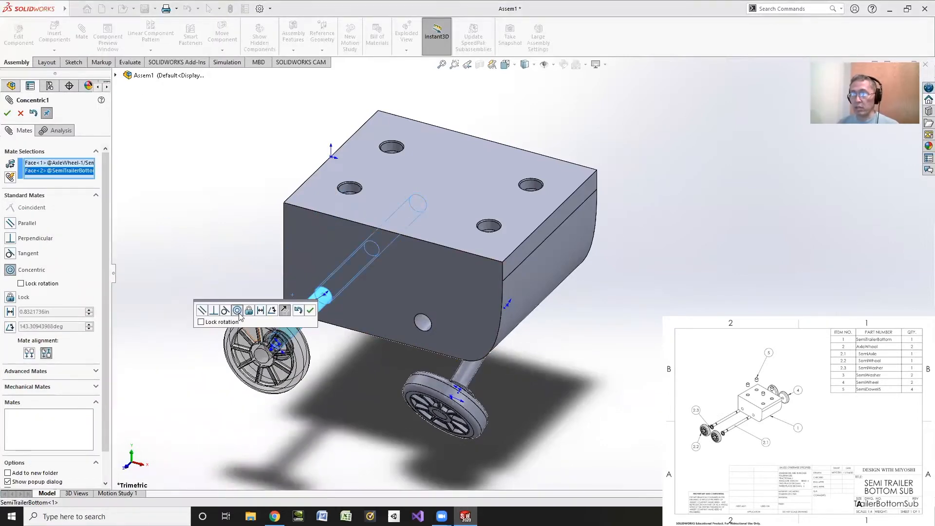
{"action": "left_click", "coordinate": [310, 311]}
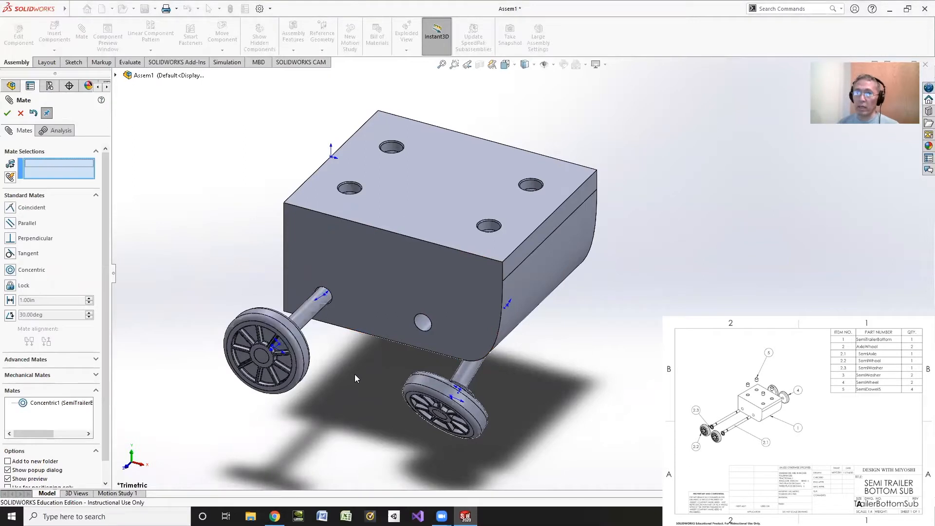
{"action": "left_click", "coordinate": [466, 384]}
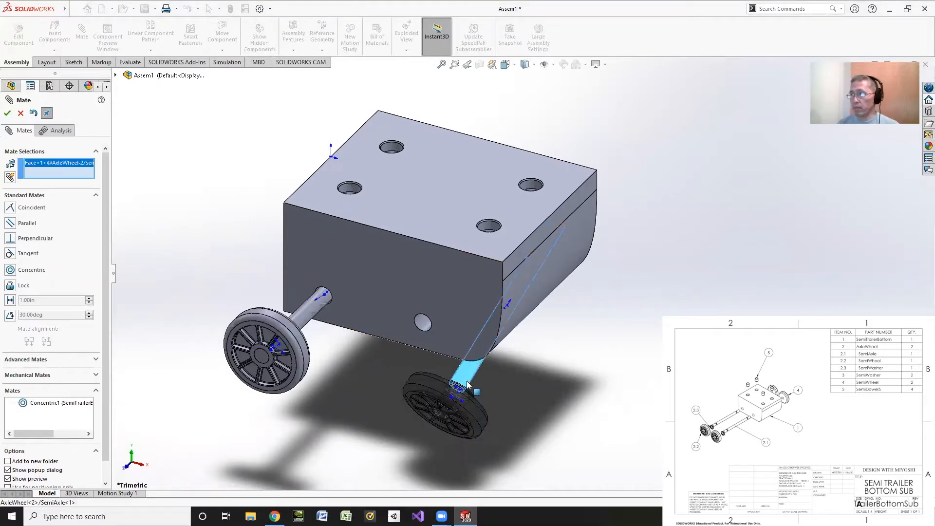
{"action": "left_click", "coordinate": [422, 327]}
{"action": "left_click", "coordinate": [360, 326]}
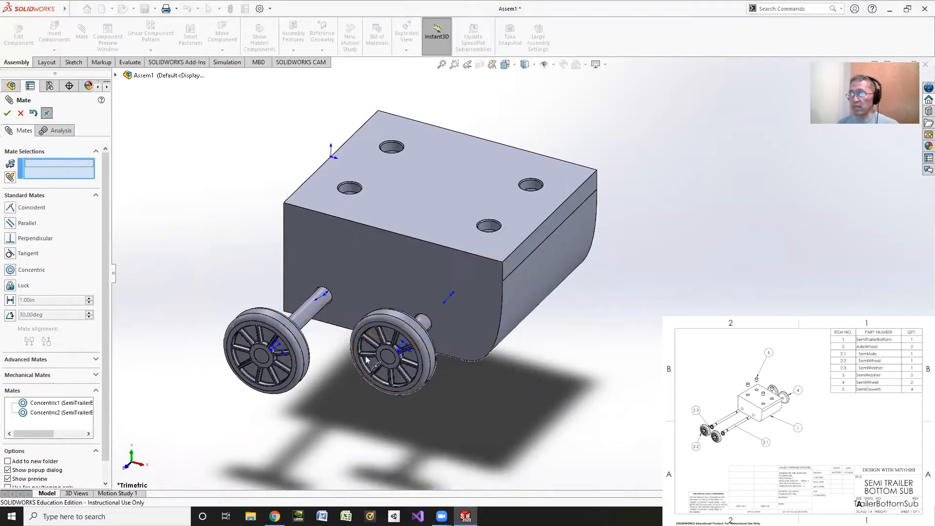
Add a coincident mate between the block's front face and the washer face of the second AxleWheel.
{"action": "left_click", "coordinate": [356, 294]}
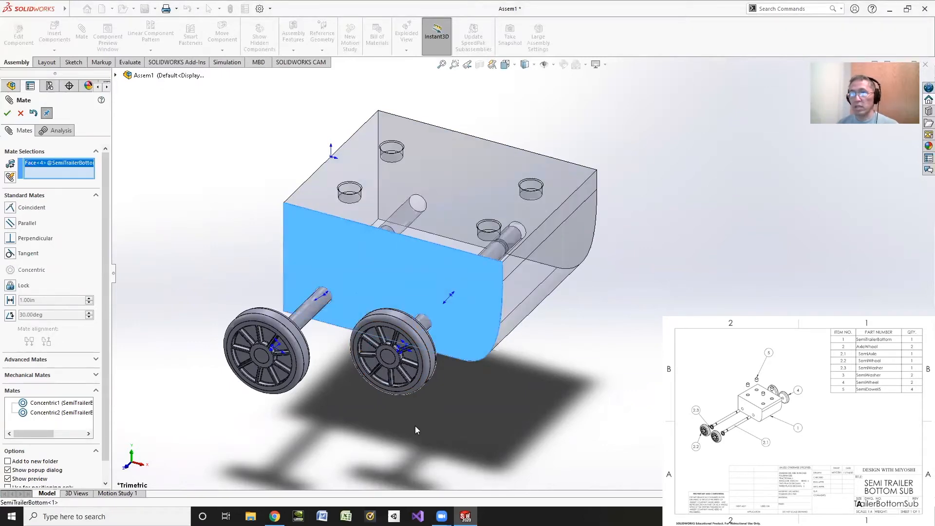
{"action": "middle_click_drag", "start_coordinate": [415, 425], "coordinate": [360, 328]}
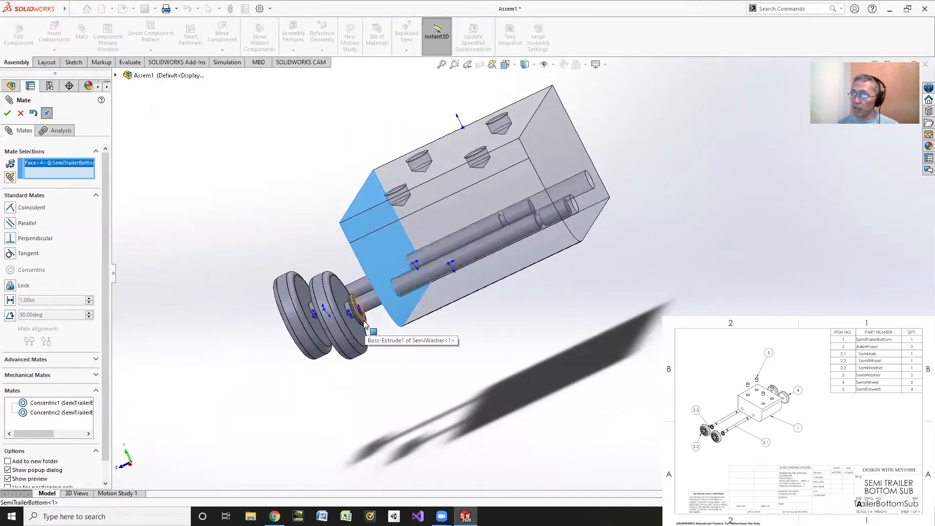
{"action": "scroll", "coordinate": [364, 325], "scroll_direction": "down", "scroll_amount": 3}
{"action": "left_click", "coordinate": [414, 315]}
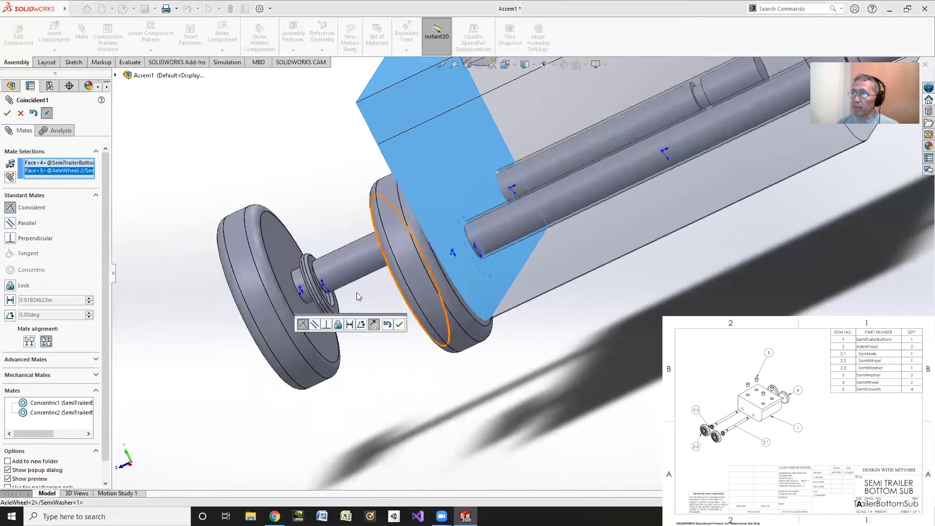
{"action": "left_click", "coordinate": [399, 325]}
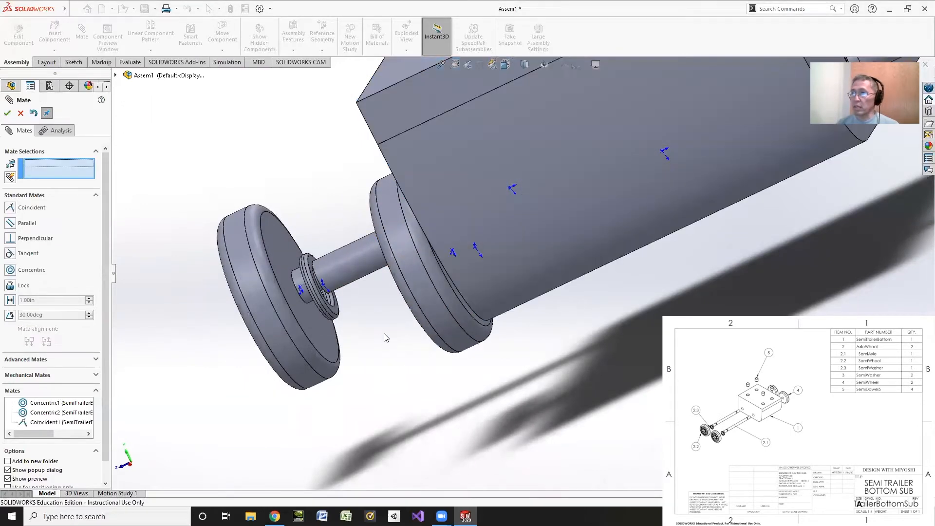
Mate the first AxleWheel's washer face coincident with the block's front face and finish mating.
{"action": "left_click", "coordinate": [335, 310]}
{"action": "middle_click_drag", "start_coordinate": [335, 311], "coordinate": [449, 338]}
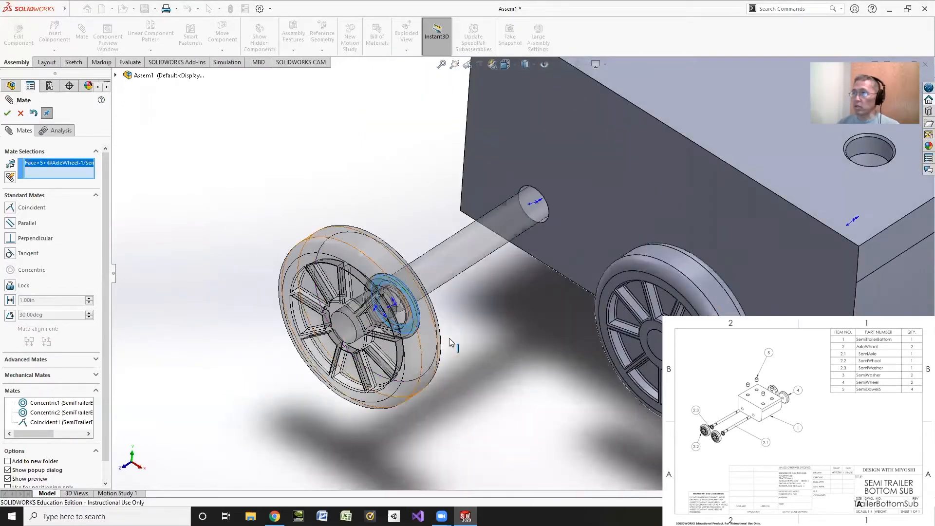
{"action": "left_click", "coordinate": [578, 183]}
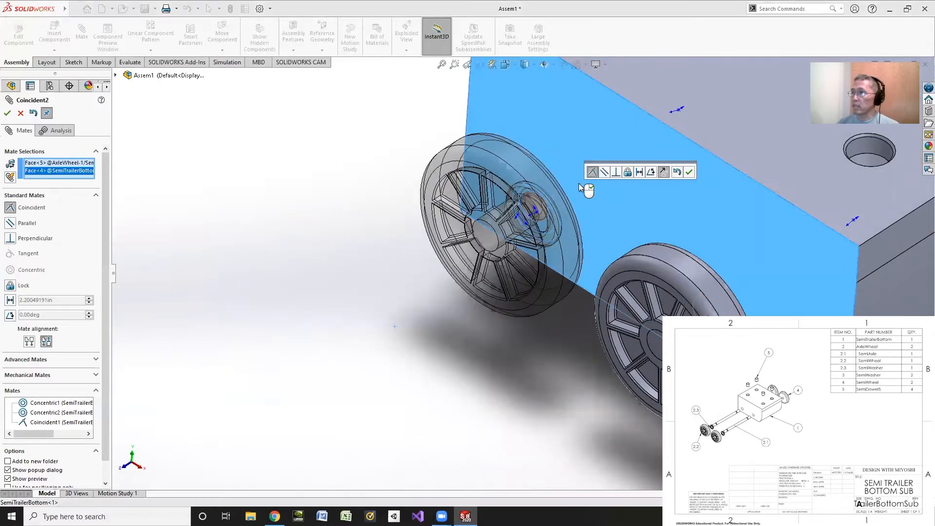
{"action": "left_click", "coordinate": [694, 172]}
{"action": "middle_click_drag", "start_coordinate": [533, 311], "coordinate": [161, 378]}
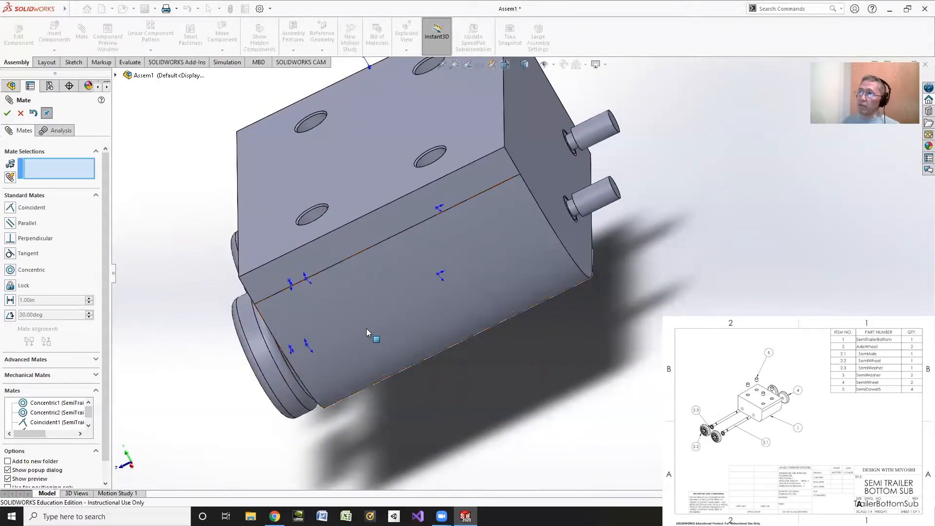
{"action": "middle_click_drag", "start_coordinate": [366, 329], "coordinate": [290, 354], "text": "ctrl"}
{"action": "middle_click", "coordinate": [381, 252]}
{"action": "middle_click_drag", "start_coordinate": [381, 252], "coordinate": [361, 260]}
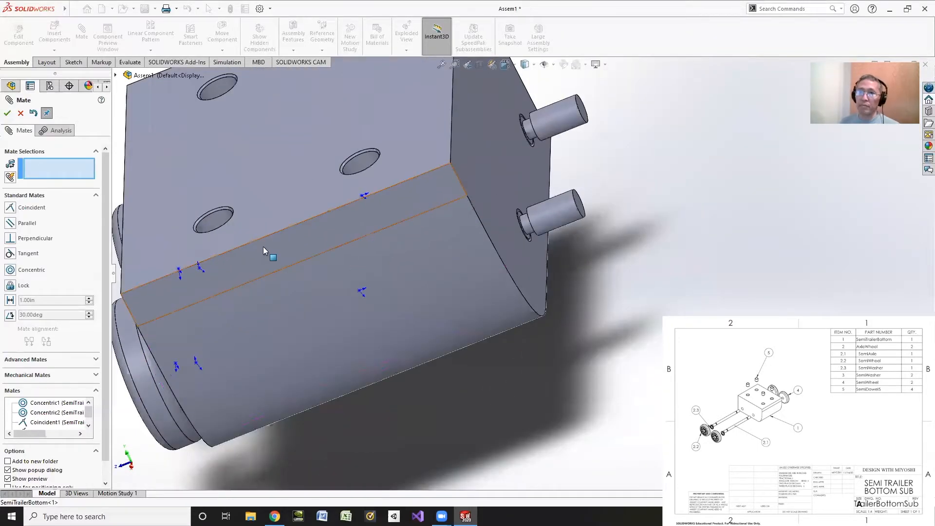
{"action": "left_click", "coordinate": [8, 113]}
Insert a SemiWasher.SLDPRT and place it just beyond the protruding end of the first AxleWheel's axle.
{"action": "left_click", "coordinate": [53, 34]}
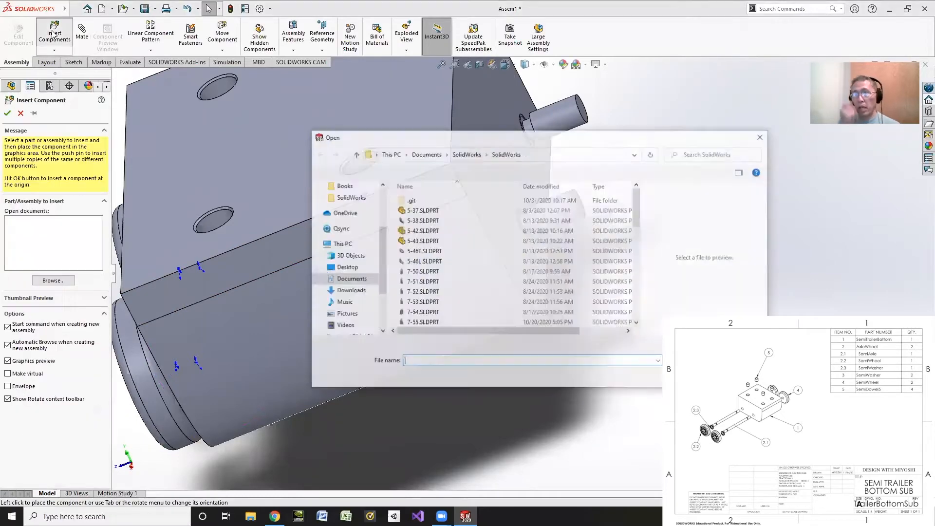
{"action": "left_click_drag", "start_coordinate": [638, 215], "coordinate": [631, 307]}
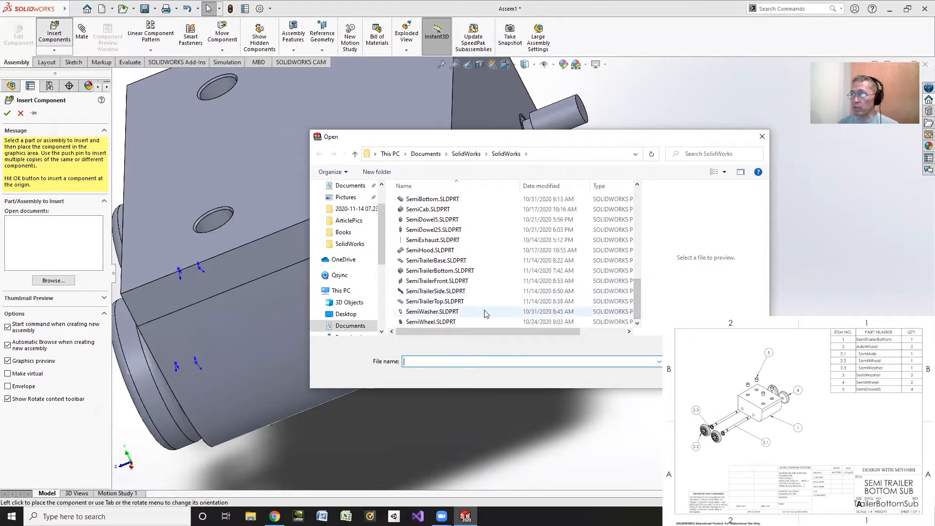
{"action": "left_click", "coordinate": [427, 313]}
{"action": "left_click", "coordinate": [697, 375]}
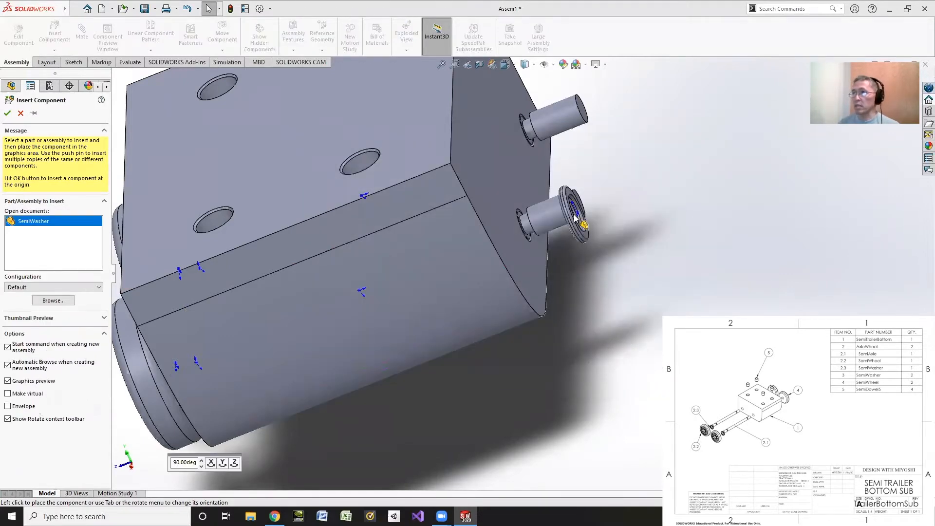
{"action": "left_click", "coordinate": [627, 118]}
Insert a second SemiWasher.SLDPRT just beyond the protruding end of the other axle.
{"action": "left_click", "coordinate": [54, 36]}
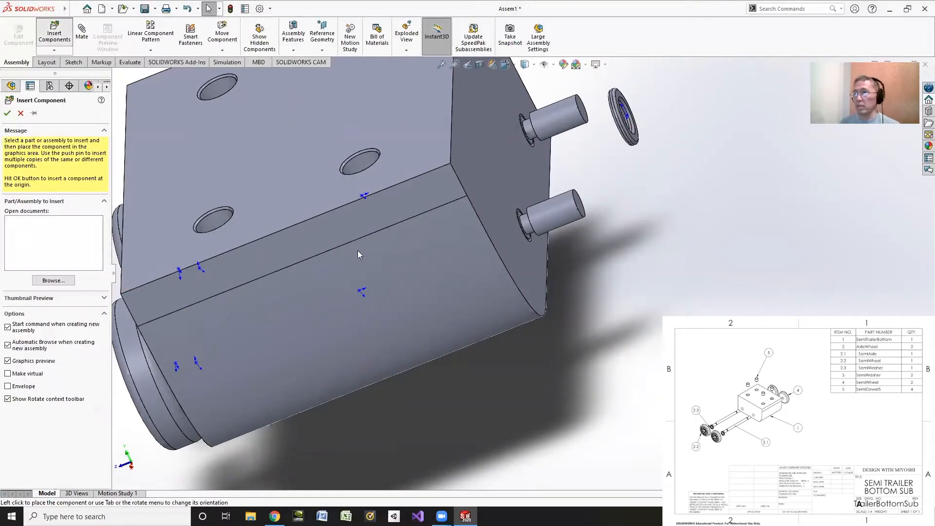
{"action": "scroll", "coordinate": [473, 301], "scroll_direction": "down", "scroll_amount": 10}
{"action": "double_click", "coordinate": [437, 312]}
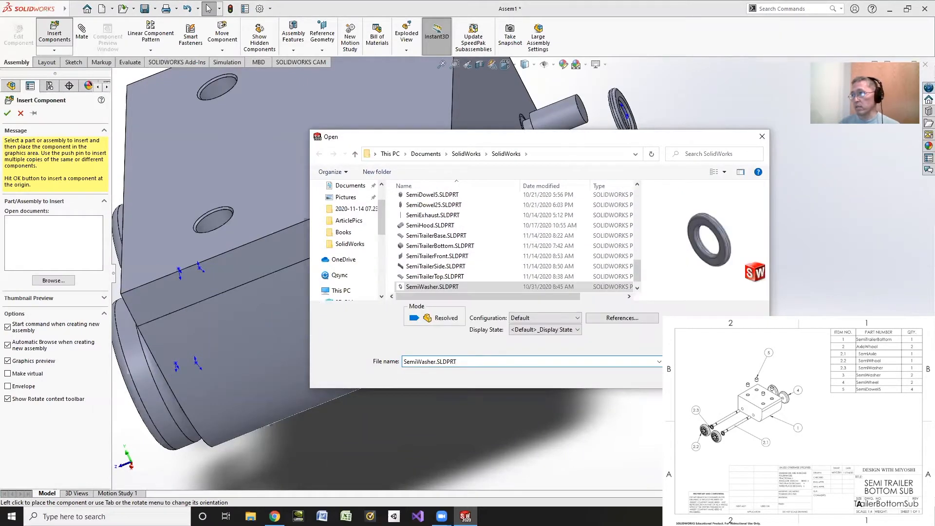
{"action": "left_click", "coordinate": [636, 230]}
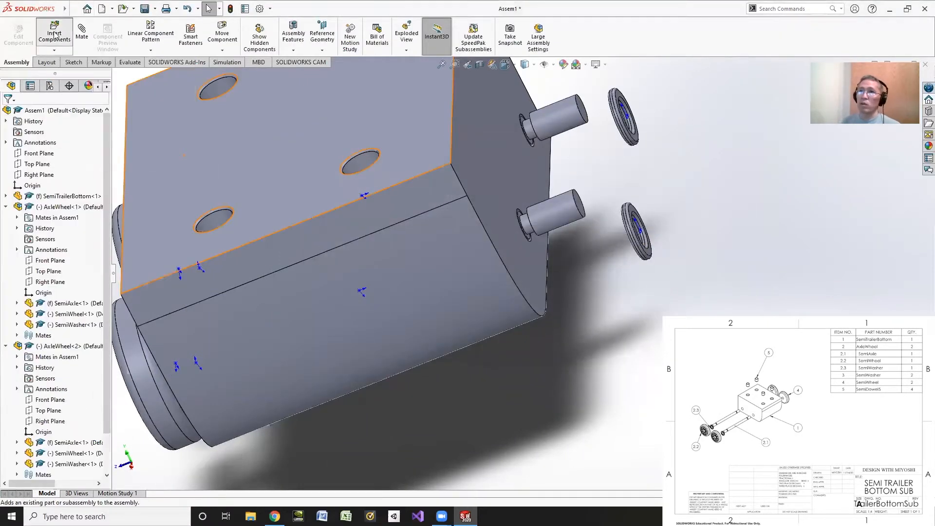
Insert a SemiWheel.SLDPRT and place it outboard of the two loose washers.
{"action": "left_click", "coordinate": [54, 35]}
{"action": "scroll", "coordinate": [486, 238], "scroll_direction": "down", "scroll_amount": 10}
{"action": "left_click", "coordinate": [431, 286]}
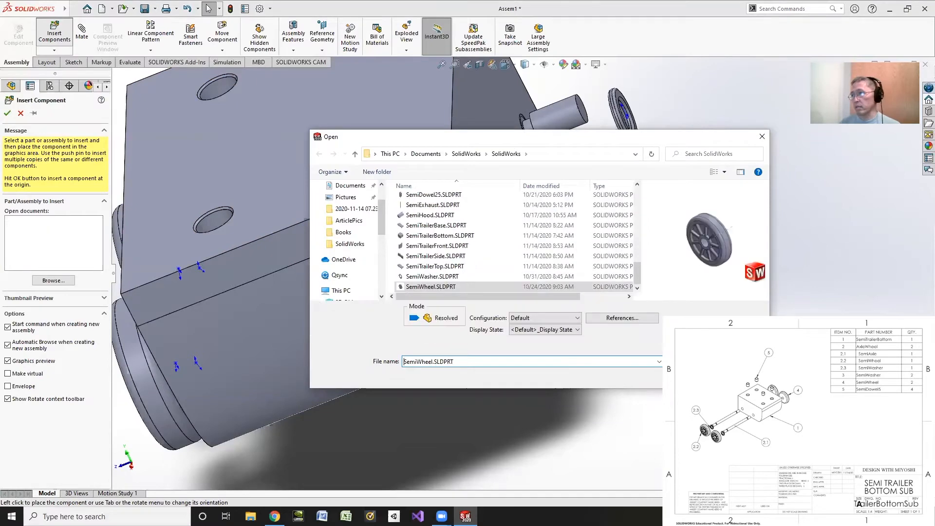
{"action": "key", "text": "Return"}
{"action": "left_click", "coordinate": [738, 153]}
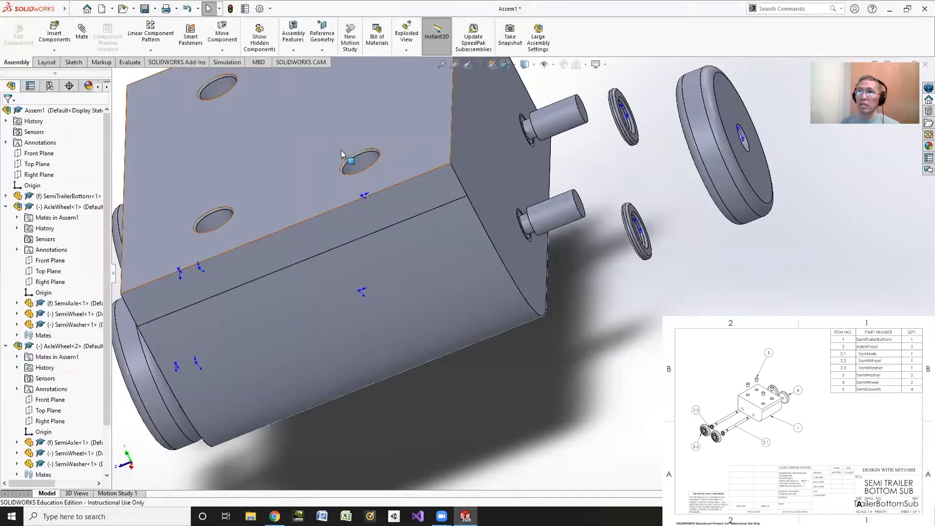
Insert a second SemiWheel.SLDPRT and place it outboard of the second loose washer, beside the first loose wheel.
{"action": "left_click", "coordinate": [54, 35]}
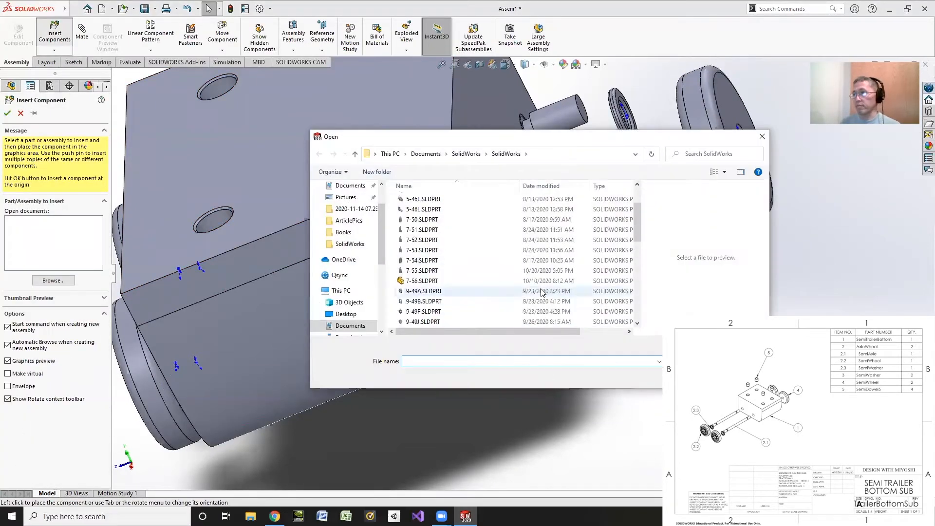
{"action": "scroll", "coordinate": [540, 292], "scroll_direction": "down", "scroll_amount": 10}
{"action": "left_click", "coordinate": [431, 286]}
{"action": "key", "text": "Return"}
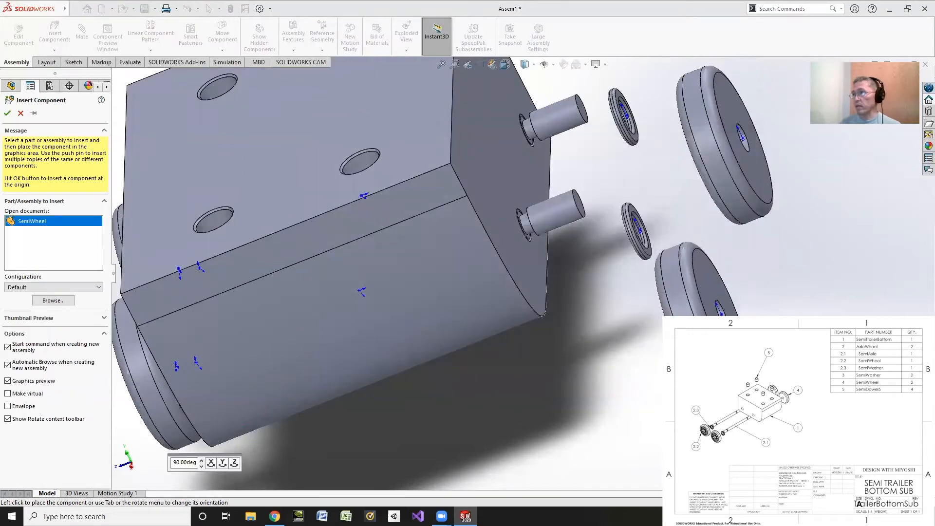
{"action": "left_click", "coordinate": [716, 292]}
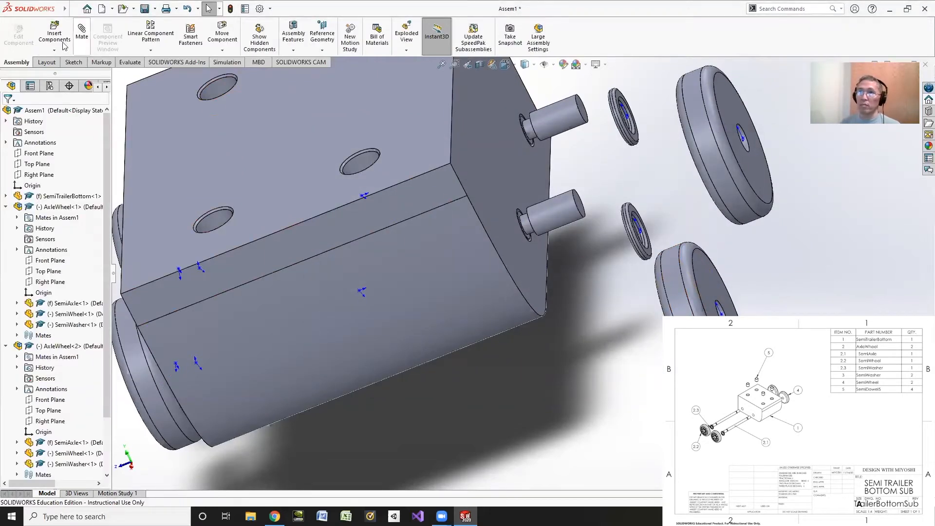
Rotate both loose SemiWheels freely so their spoked sides face outward, away from the trailer block.
{"action": "left_click", "coordinate": [222, 50]}
{"action": "left_click", "coordinate": [231, 72]}
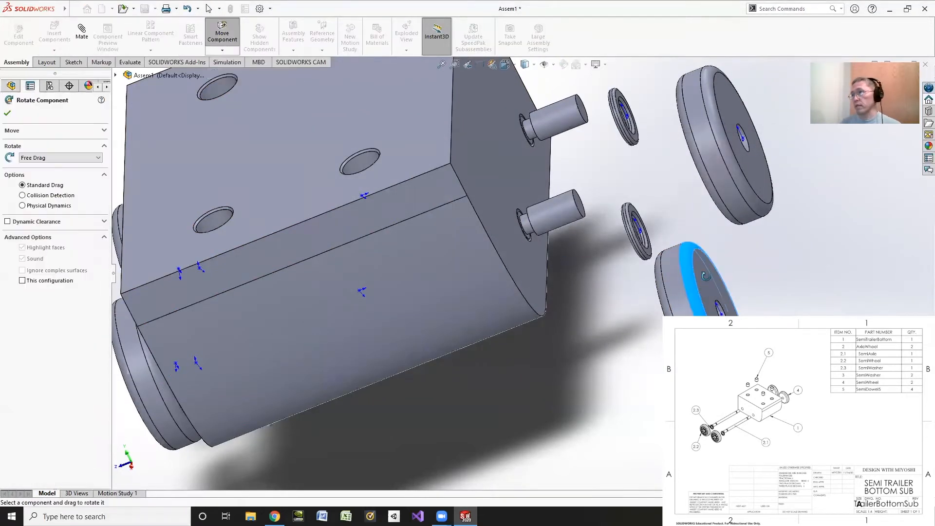
{"action": "mouse_move", "coordinate": [706, 276]}
{"action": "left_mouse_down"}
{"action": "mouse_move", "coordinate": [684, 282]}
{"action": "mouse_move", "coordinate": [692, 273]}
{"action": "left_mouse_up"}
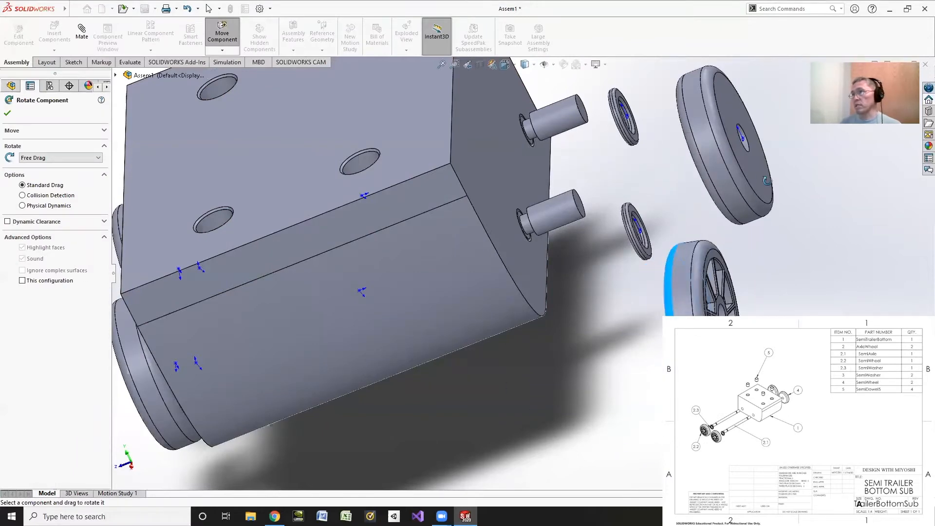
{"action": "left_click_drag", "start_coordinate": [760, 174], "coordinate": [569, 183]}
{"action": "scroll", "coordinate": [603, 267], "scroll_direction": "down", "scroll_amount": 1}
{"action": "scroll", "coordinate": [603, 271], "scroll_direction": "up", "scroll_amount": 2}
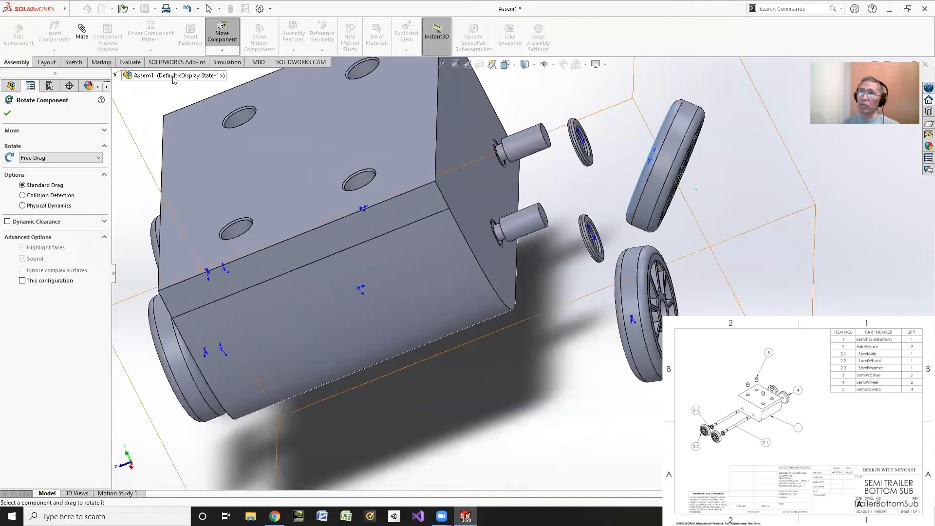
Start mating with cleared selections and try a tangent mate between the first loose washer's bore and the first axle's narrow neck.
{"action": "left_click", "coordinate": [81, 35]}
{"action": "middle_click_drag", "start_coordinate": [559, 280], "coordinate": [535, 195]}
{"action": "right_click", "coordinate": [68, 168]}
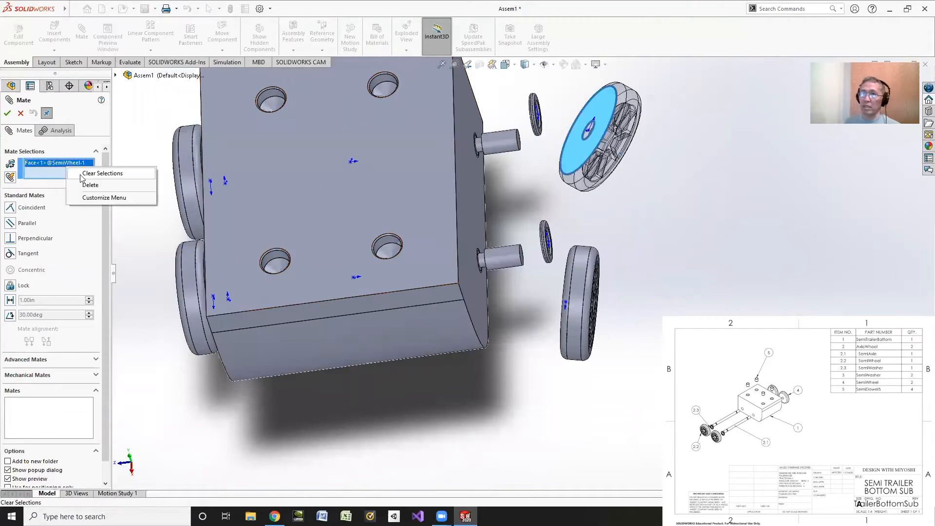
{"action": "left_click", "coordinate": [83, 174]}
{"action": "scroll", "coordinate": [544, 125], "scroll_direction": "down", "scroll_amount": 3}
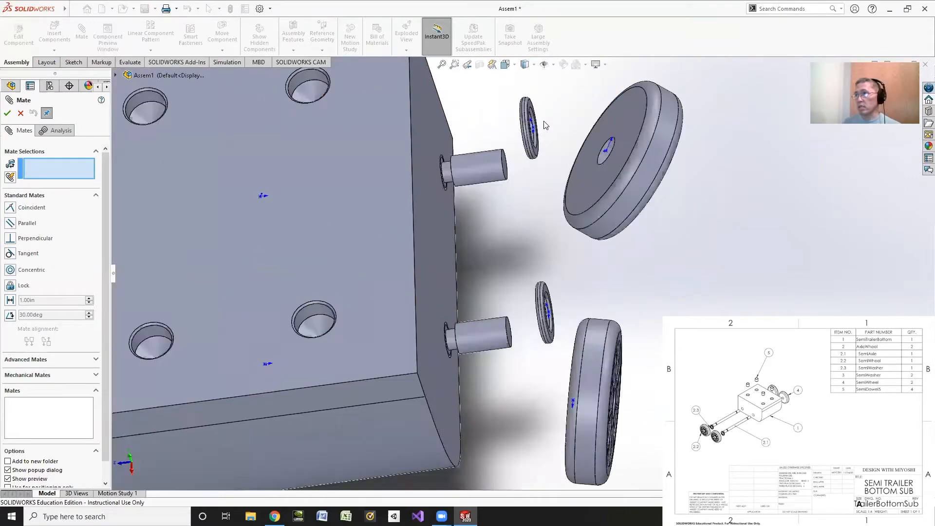
{"action": "scroll", "coordinate": [544, 125], "scroll_direction": "down", "scroll_amount": 2}
{"action": "middle_click_drag", "start_coordinate": [546, 168], "coordinate": [518, 163]}
{"action": "left_click", "coordinate": [518, 159]}
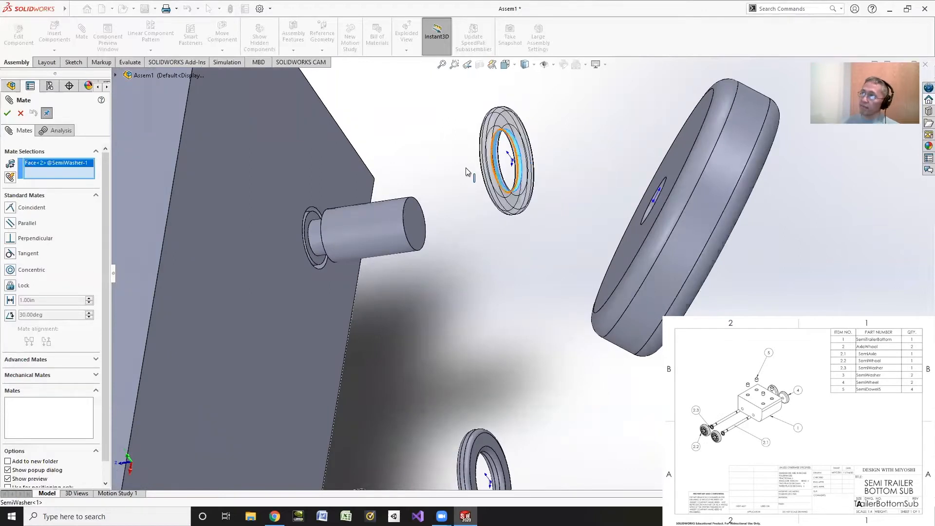
{"action": "left_click", "coordinate": [316, 239]}
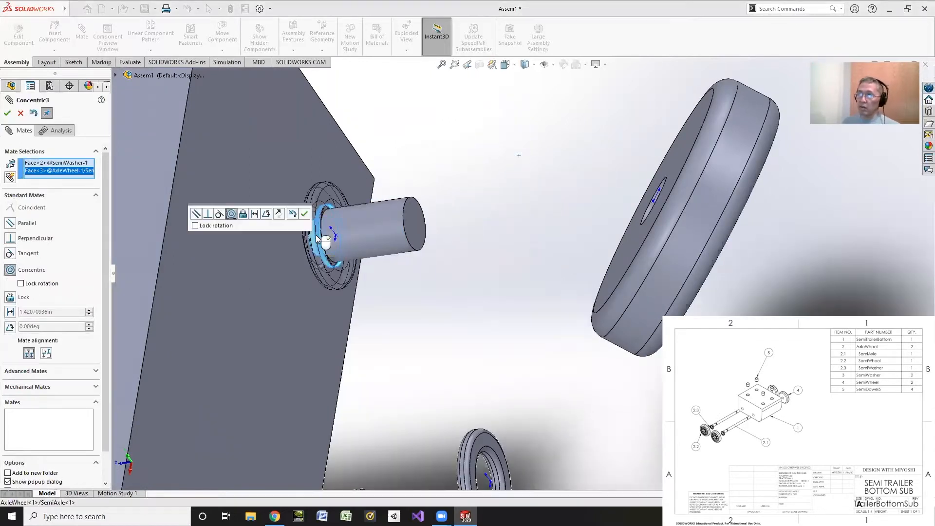
{"action": "left_click", "coordinate": [220, 215]}
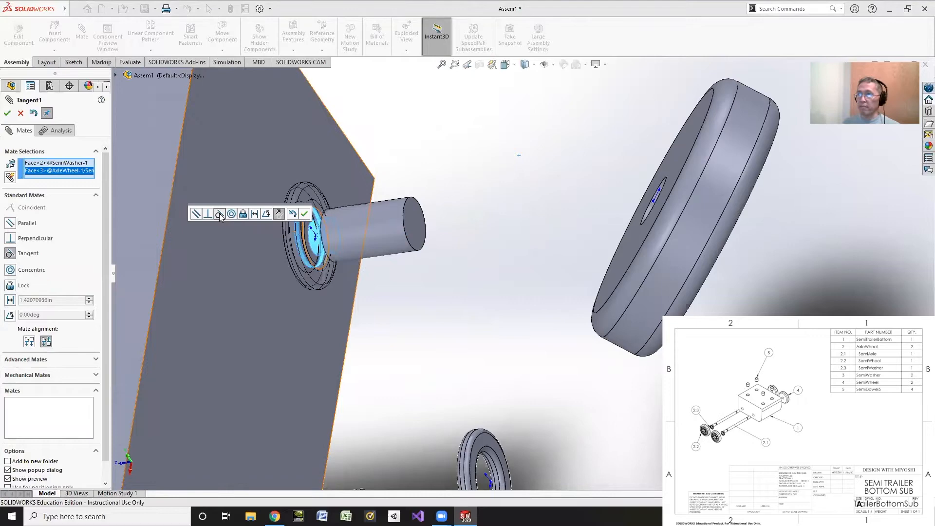
{"action": "left_click", "coordinate": [305, 214]}
Mate the first loose washer's inner flat face coincident with the block face the axle ends protrude from.
{"action": "middle_click_drag", "start_coordinate": [397, 323], "coordinate": [361, 242]}
{"action": "left_click_drag", "start_coordinate": [355, 241], "coordinate": [433, 179]}
{"action": "middle_click_drag", "start_coordinate": [383, 253], "coordinate": [358, 241]}
{"action": "left_click", "coordinate": [451, 213]}
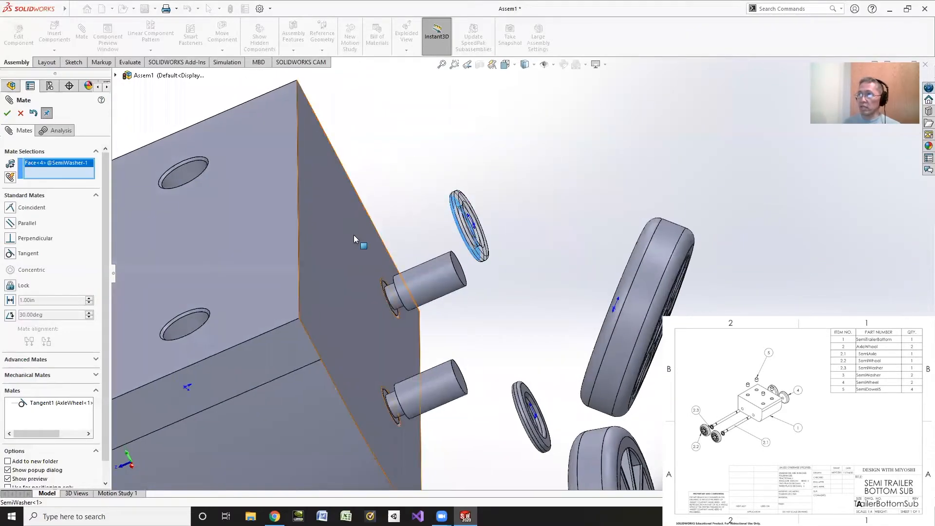
{"action": "left_click", "coordinate": [358, 241]}
{"action": "left_click", "coordinate": [343, 224]}
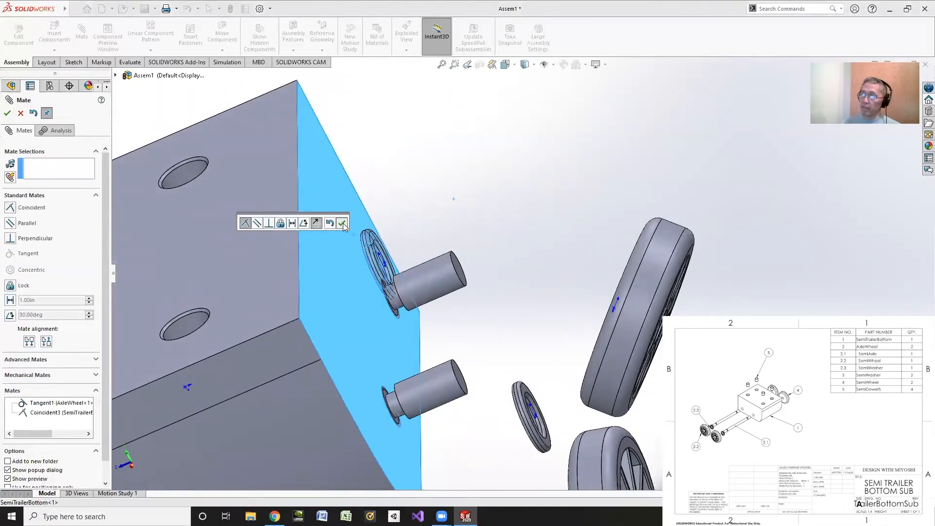
Test the first washer's movement against the block and delete its tangent mate to the axle.
{"action": "left_click_drag", "start_coordinate": [383, 340], "coordinate": [378, 269]}
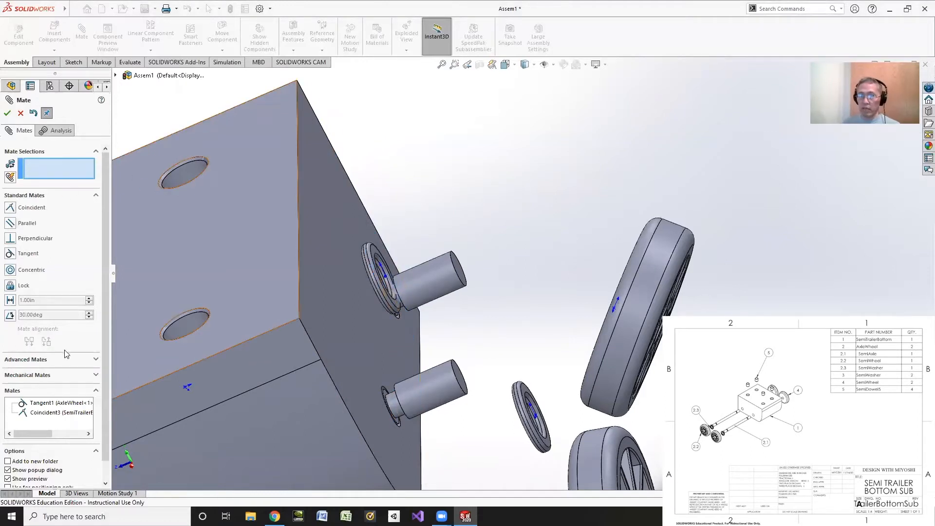
{"action": "left_click", "coordinate": [41, 405]}
{"action": "right_click", "coordinate": [42, 406]}
{"action": "left_click", "coordinate": [51, 409]}
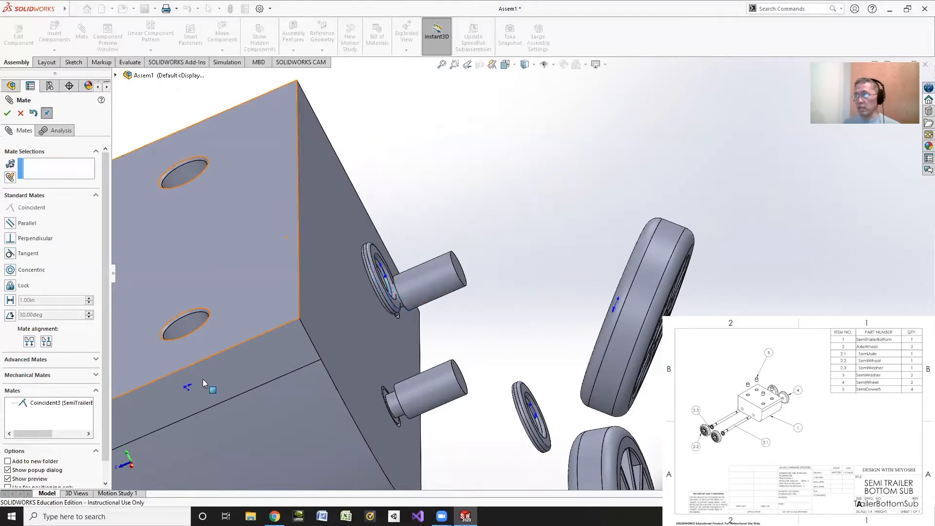
Reposition the first washer around the first axle and mate its bore tangent to the axle's narrow neck.
{"action": "left_click_drag", "start_coordinate": [393, 300], "coordinate": [404, 333]}
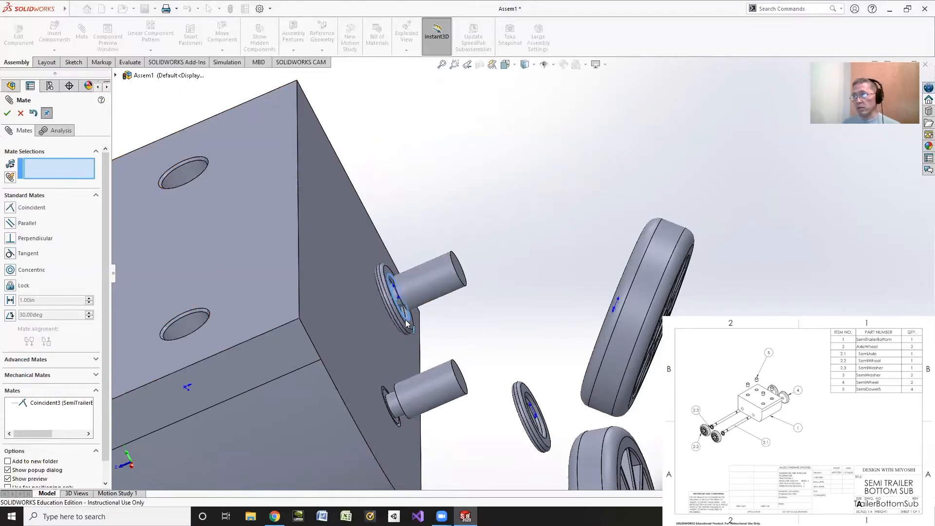
{"action": "left_click", "coordinate": [394, 300]}
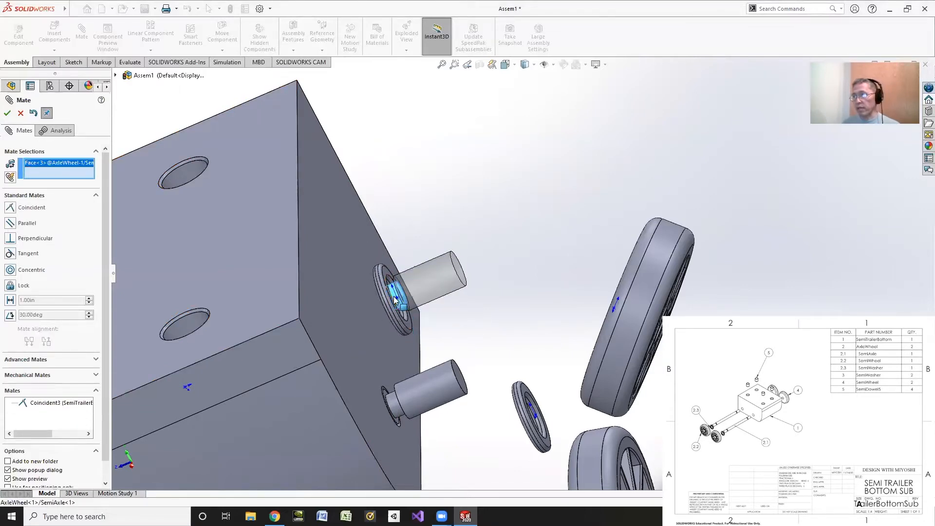
{"action": "scroll", "coordinate": [445, 311], "scroll_direction": "down", "scroll_amount": 5}
{"action": "middle_click_drag", "start_coordinate": [446, 311], "coordinate": [468, 297]}
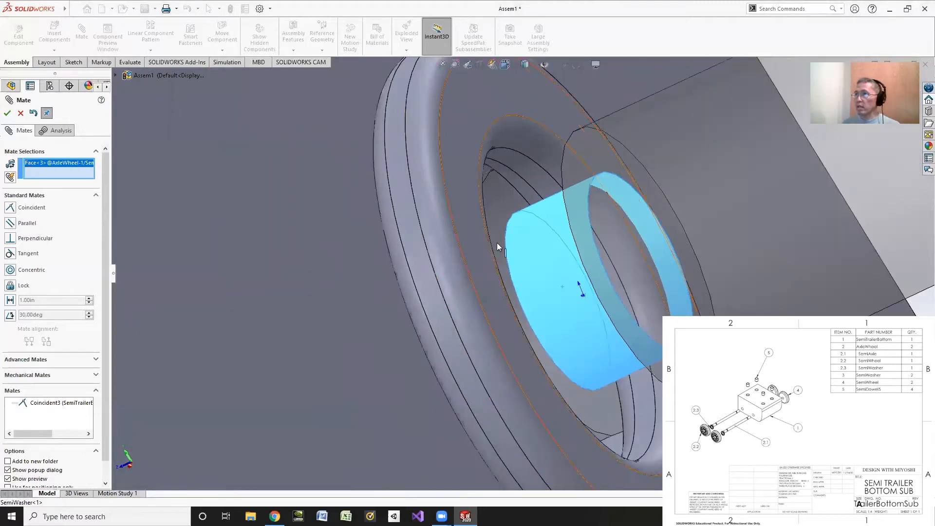
{"action": "left_click", "coordinate": [527, 174]}
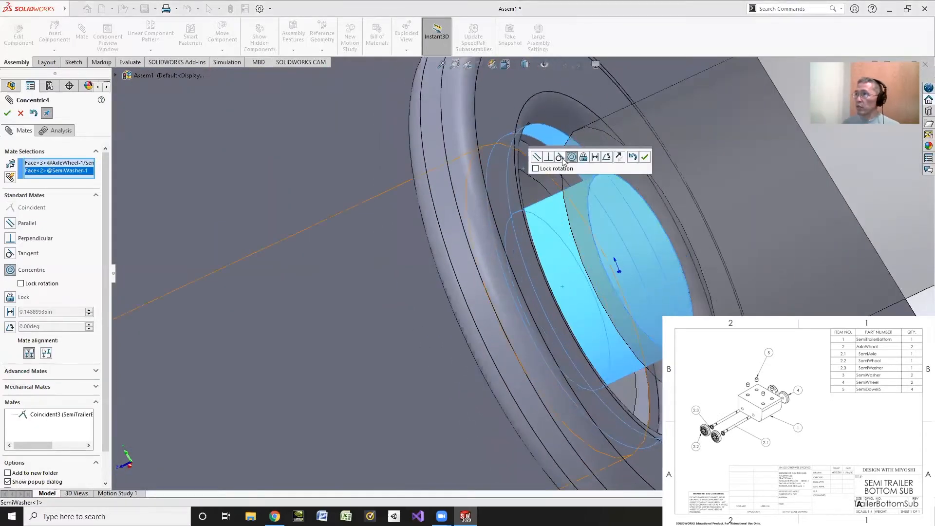
{"action": "left_click", "coordinate": [560, 157]}
{"action": "left_click", "coordinate": [645, 156]}
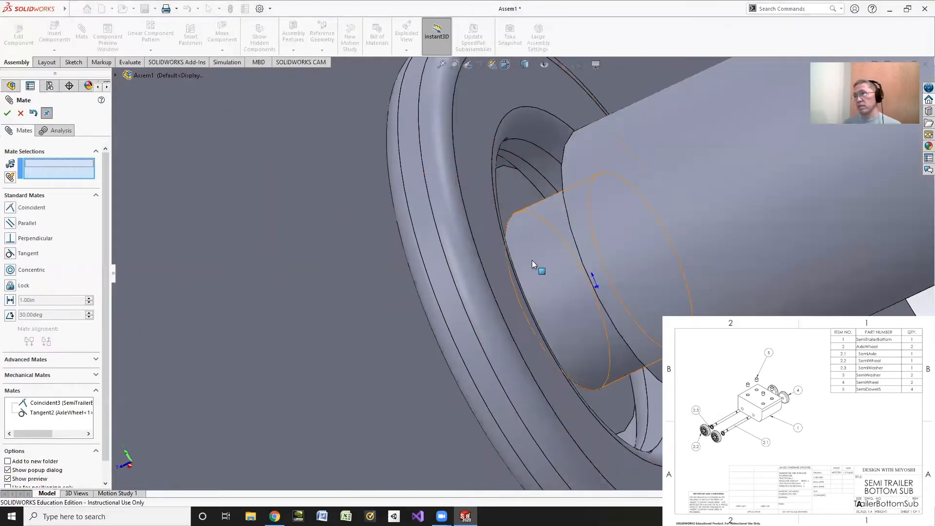
Mate the second loose washer's flat face coincident with the block face the axle ends protrude from.
{"action": "scroll", "coordinate": [482, 127], "scroll_direction": "up", "scroll_amount": 3}
{"action": "scroll", "coordinate": [488, 95], "scroll_direction": "down", "scroll_amount": 6}
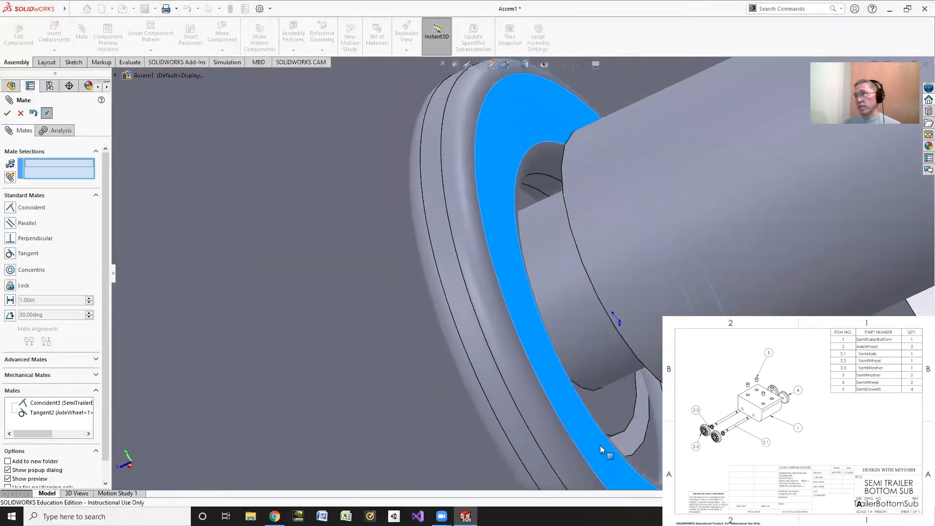
{"action": "scroll", "coordinate": [595, 346], "scroll_direction": "down", "scroll_amount": 4}
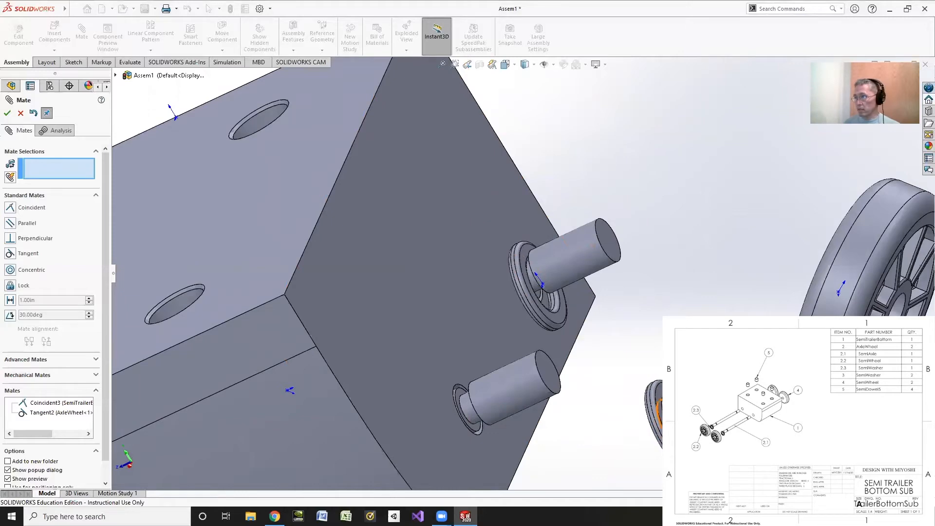
{"action": "middle_click_drag", "start_coordinate": [639, 448], "coordinate": [298, 279]}
{"action": "left_click", "coordinate": [633, 411]}
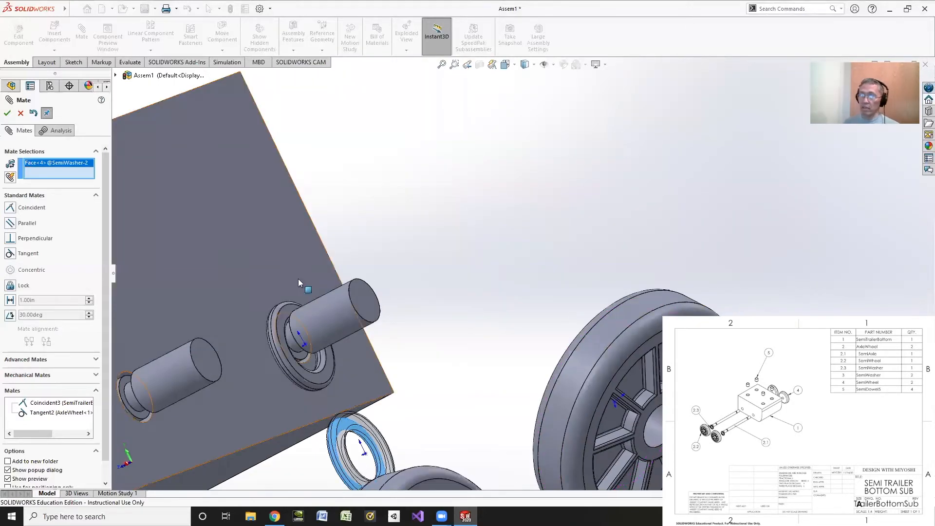
{"action": "left_click", "coordinate": [239, 278]}
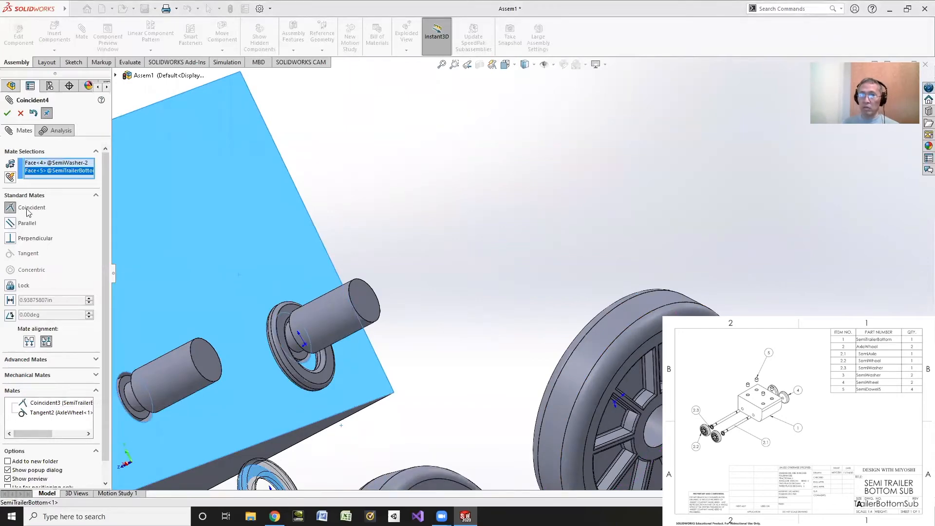
{"action": "middle_click_drag", "start_coordinate": [303, 398], "coordinate": [285, 412]}
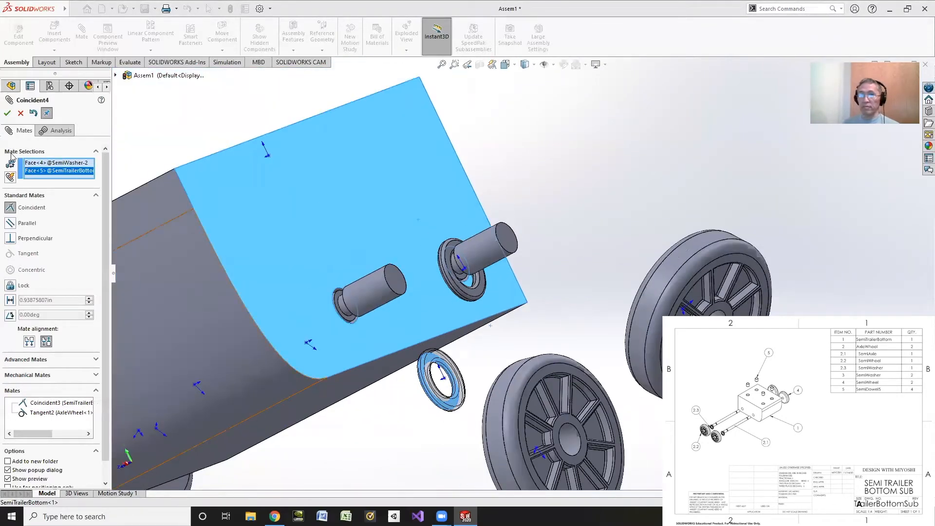
{"action": "left_click", "coordinate": [8, 114]}
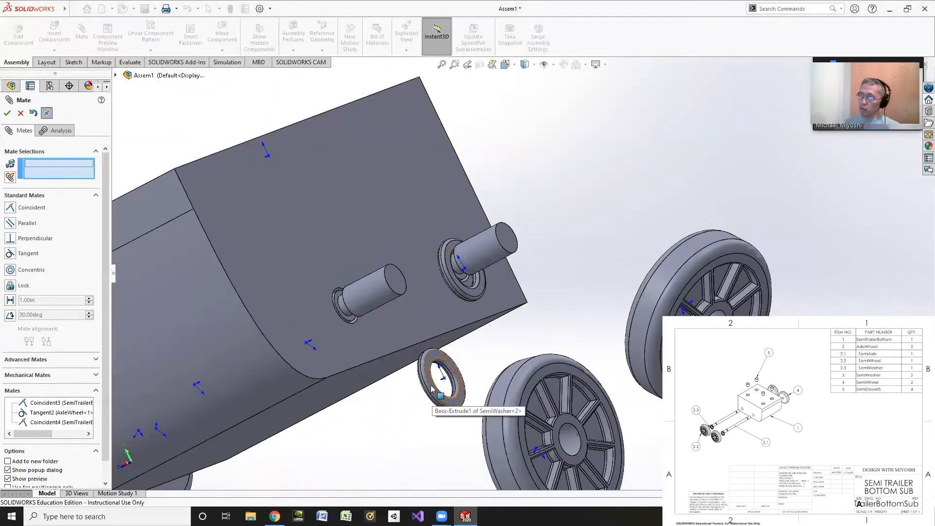
Move the second washer to the second axle and try a tangent mate between its inner edge and the axle's neck.
{"action": "left_click_drag", "start_coordinate": [441, 397], "coordinate": [342, 315]}
{"action": "scroll", "coordinate": [301, 314], "scroll_direction": "down", "scroll_amount": 4}
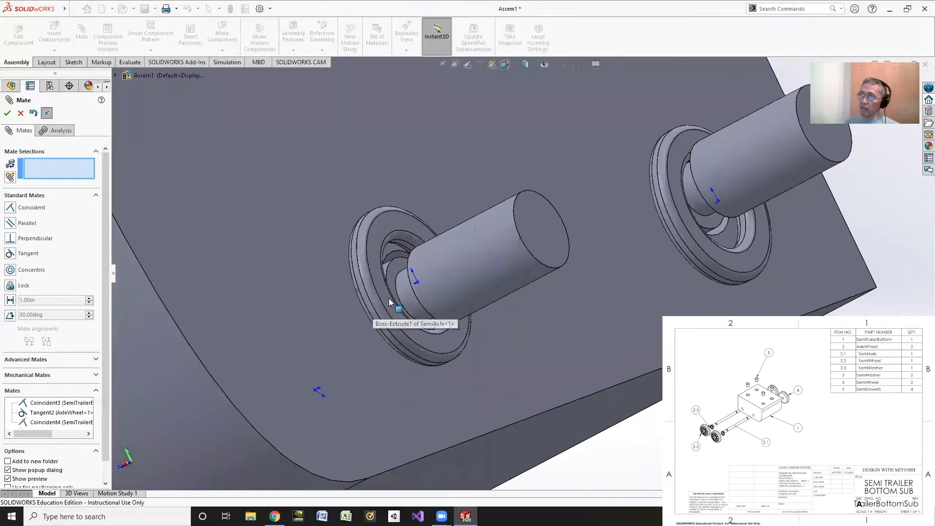
{"action": "left_click", "coordinate": [402, 290]}
{"action": "left_click", "coordinate": [402, 251]}
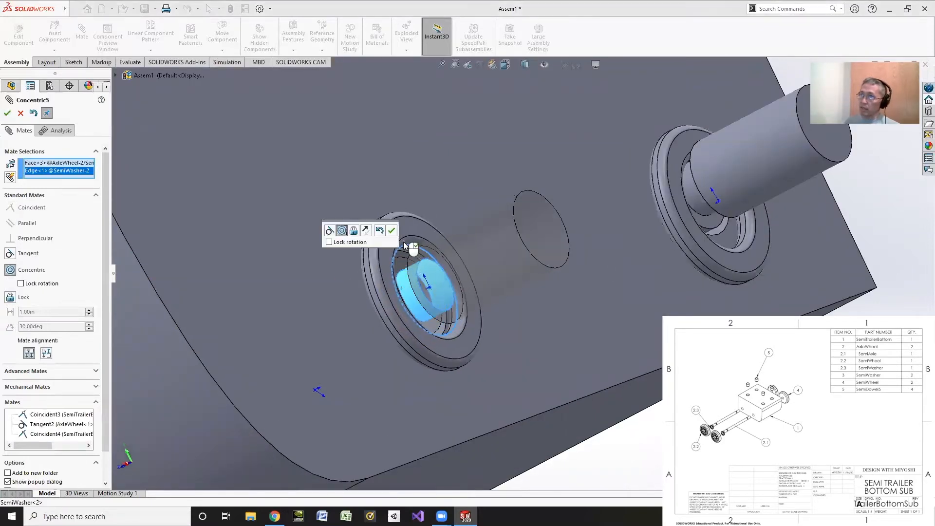
{"action": "left_click", "coordinate": [330, 231]}
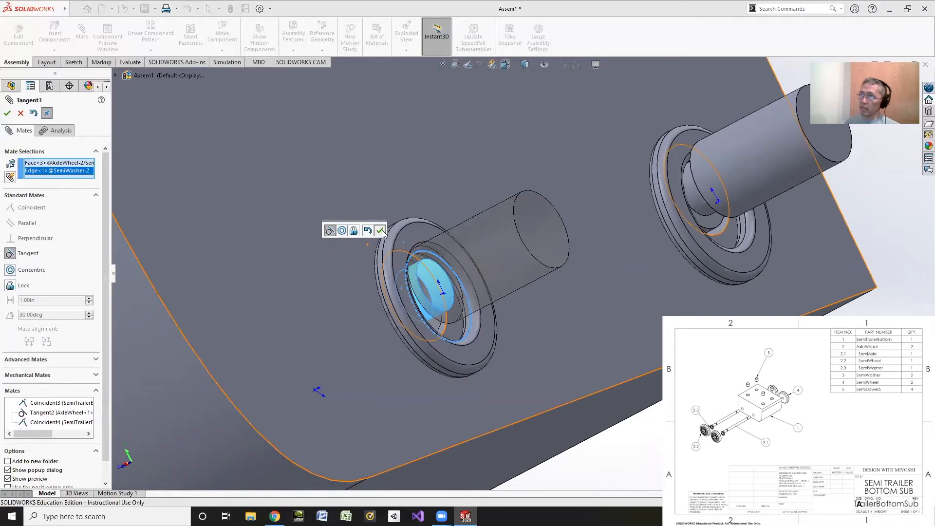
{"action": "left_click", "coordinate": [382, 230]}
Test the second washer's movement and delete the tangent mate between its edge and the second axle.
{"action": "mouse_move", "coordinate": [395, 329]}
{"action": "left_mouse_down"}
{"action": "mouse_move", "coordinate": [313, 417]}
{"action": "mouse_move", "coordinate": [358, 342]}
{"action": "mouse_move", "coordinate": [401, 313]}
{"action": "left_mouse_up"}
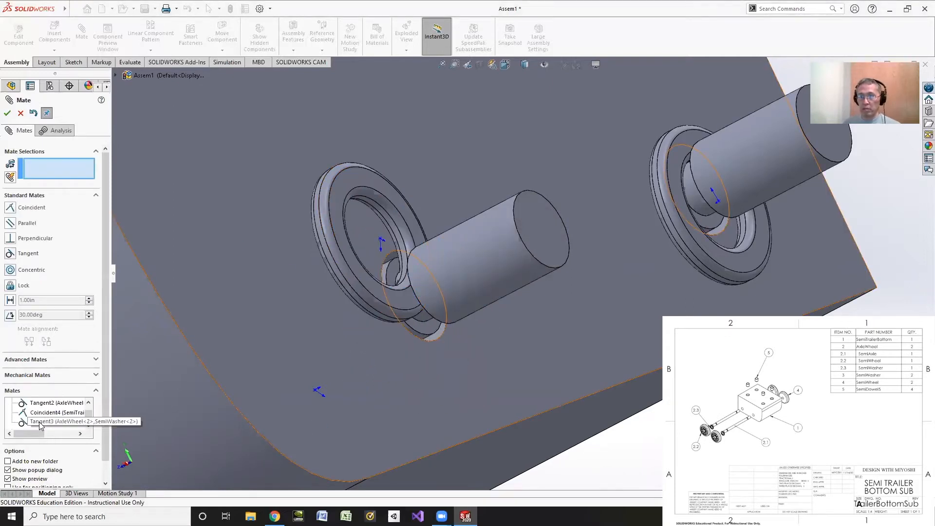
{"action": "right_click", "coordinate": [40, 425]}
{"action": "left_click", "coordinate": [60, 429]}
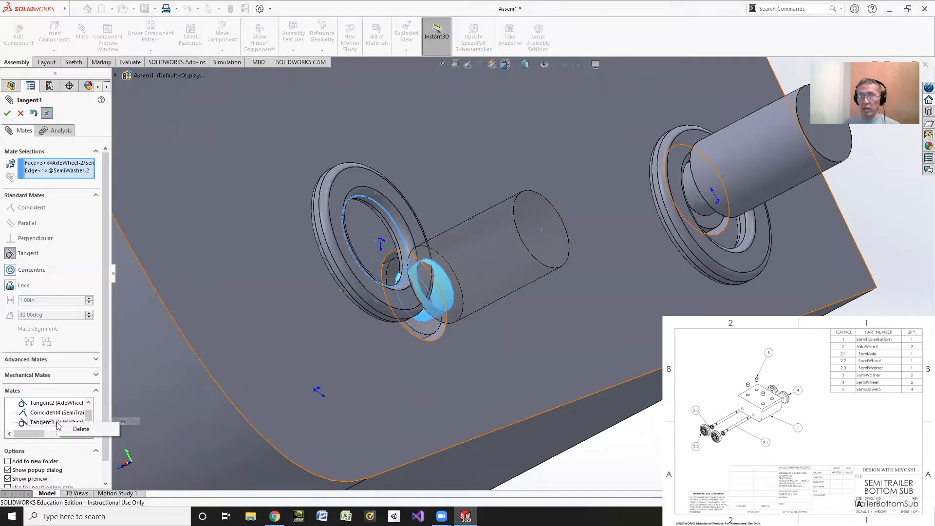
{"action": "left_click", "coordinate": [61, 428]}
Reposition the second washer around the second axle and mate its bore face tangent to the axle's narrow neck.
{"action": "left_click_drag", "start_coordinate": [361, 182], "coordinate": [395, 253]}
{"action": "left_click", "coordinate": [397, 257]}
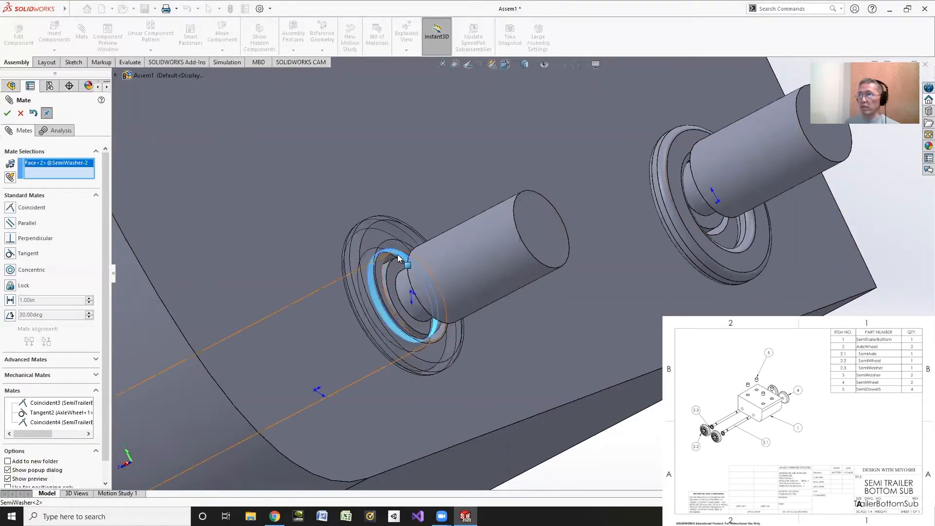
{"action": "left_click", "coordinate": [401, 283]}
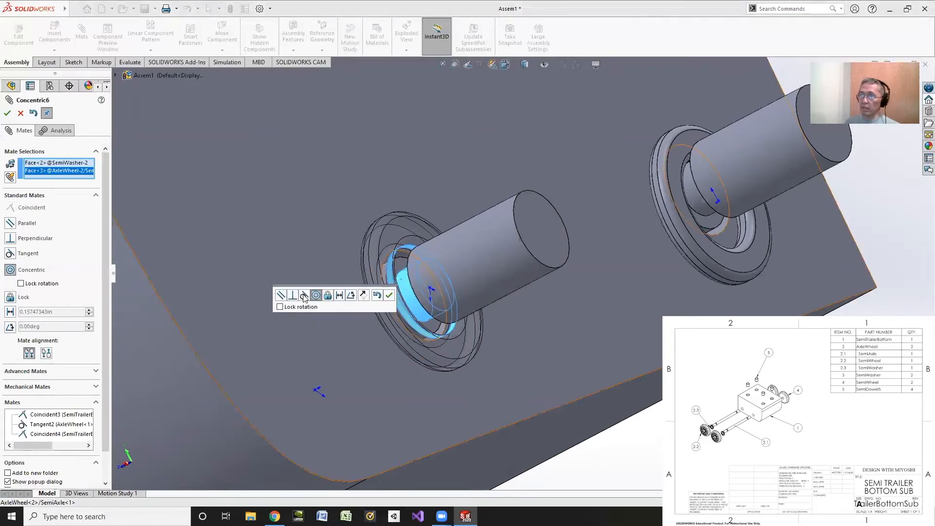
{"action": "left_click", "coordinate": [389, 295]}
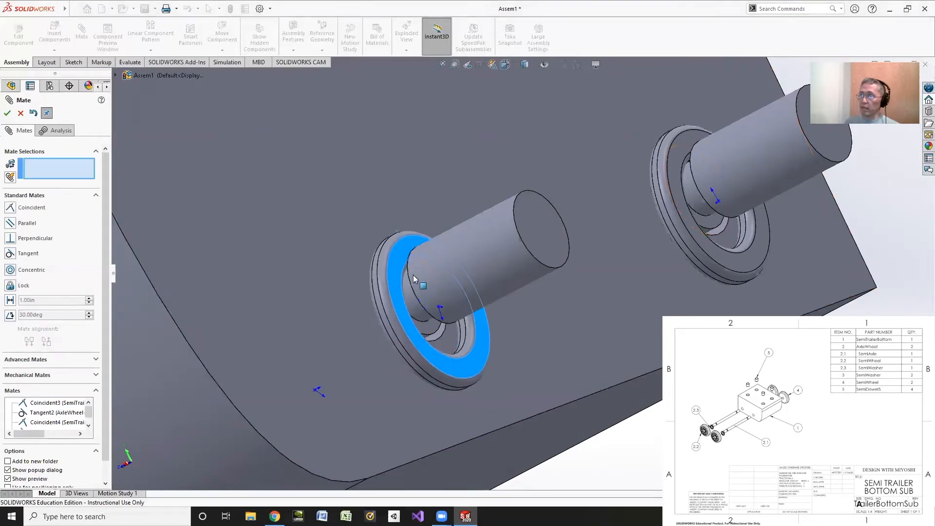
{"action": "scroll", "coordinate": [648, 373], "scroll_direction": "down", "scroll_amount": 4}
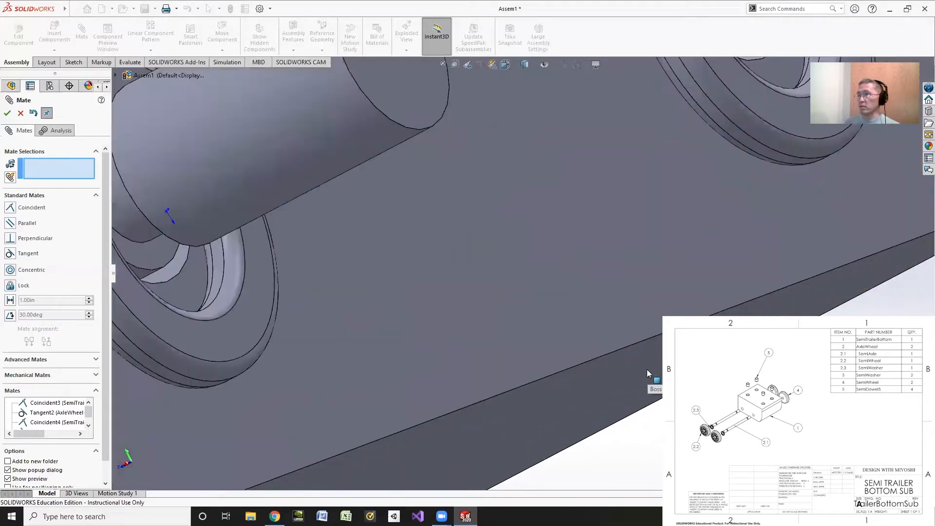
Mate the first loose wheel's bore concentric with the protruding end of the first axle.
{"action": "scroll", "coordinate": [647, 373], "scroll_direction": "up", "scroll_amount": 6}
{"action": "middle_click_drag", "start_coordinate": [586, 364], "coordinate": [602, 382]}
{"action": "scroll", "coordinate": [650, 268], "scroll_direction": "down", "scroll_amount": 2}
{"action": "scroll", "coordinate": [652, 266], "scroll_direction": "up", "scroll_amount": 3}
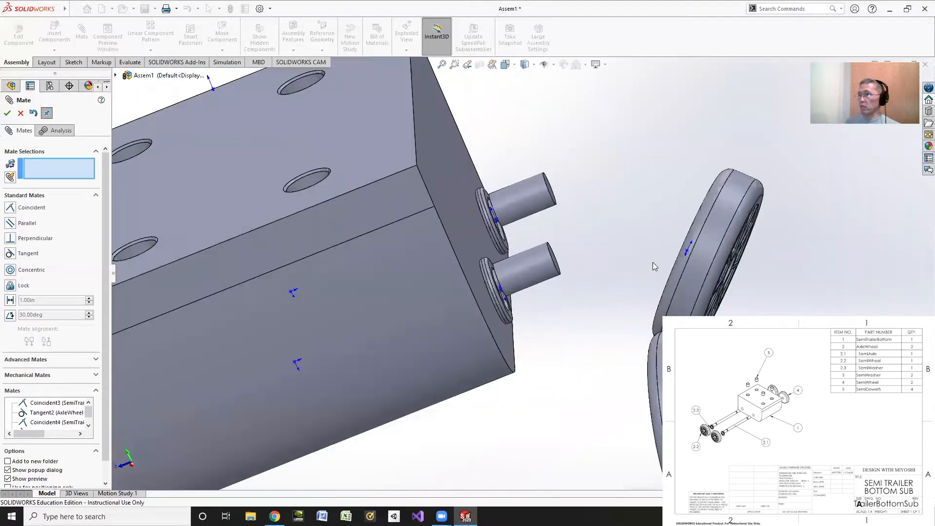
{"action": "middle_click_drag", "start_coordinate": [624, 265], "coordinate": [639, 268]}
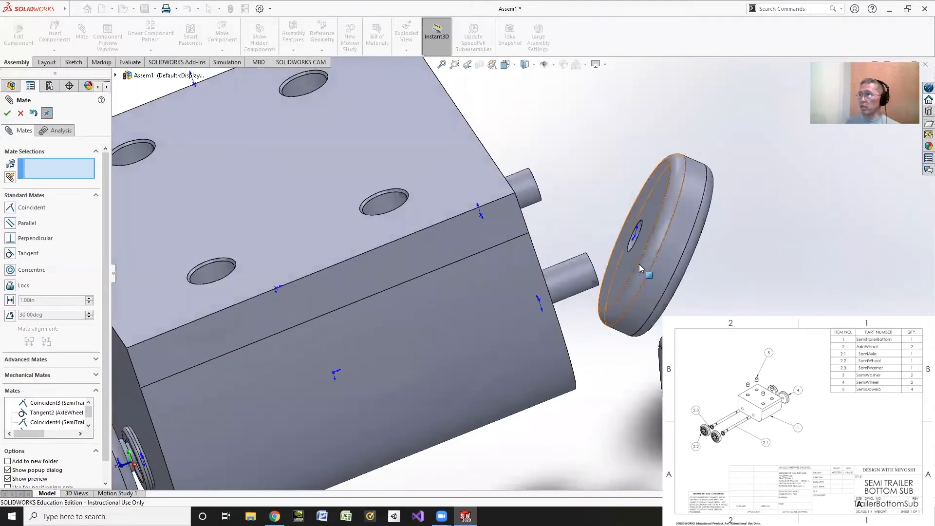
{"action": "left_click", "coordinate": [638, 232]}
{"action": "left_click", "coordinate": [521, 189]}
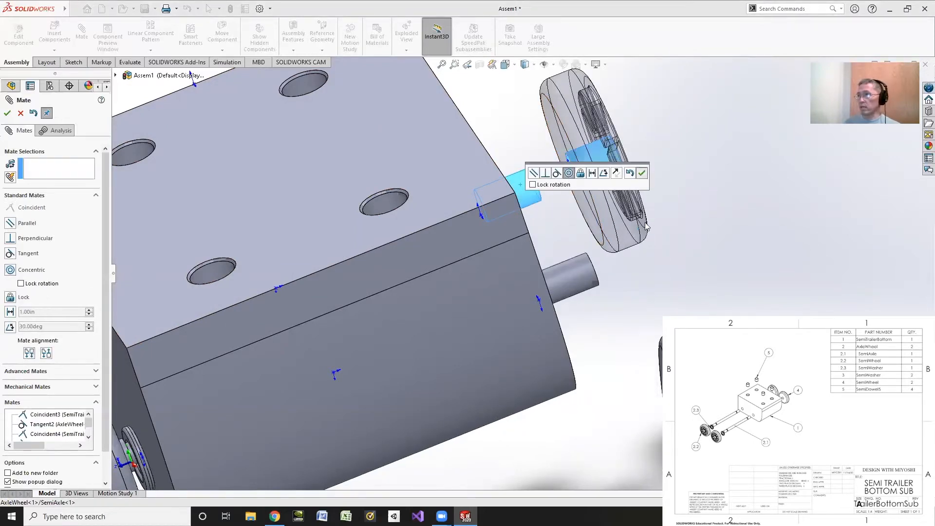
{"action": "left_click", "coordinate": [642, 173]}
Mate the second loose wheel's bore concentric with the protruding end of the second axle.
{"action": "left_click", "coordinate": [623, 459]}
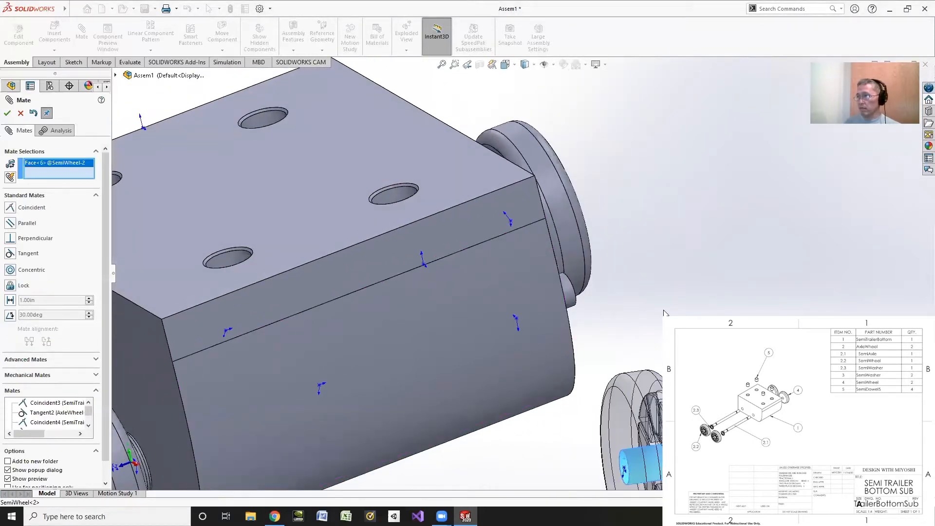
{"action": "middle_click_drag", "start_coordinate": [604, 351], "coordinate": [528, 323]}
{"action": "left_click", "coordinate": [498, 315]}
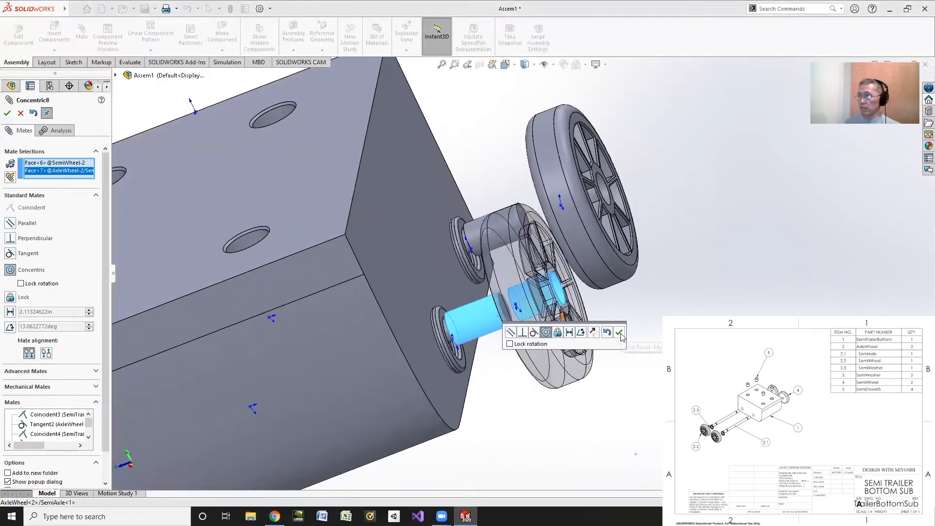
{"action": "left_click", "coordinate": [619, 332]}
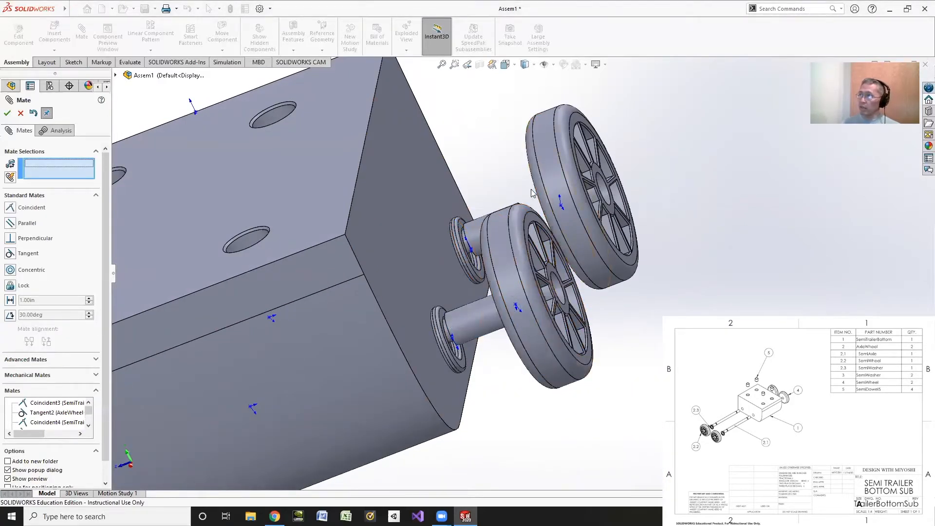
Mate the first axle's end face coincident with the spoked outer face of the first wheel.
{"action": "scroll", "coordinate": [532, 193], "scroll_direction": "down", "scroll_amount": 5}
{"action": "left_click", "coordinate": [544, 229]}
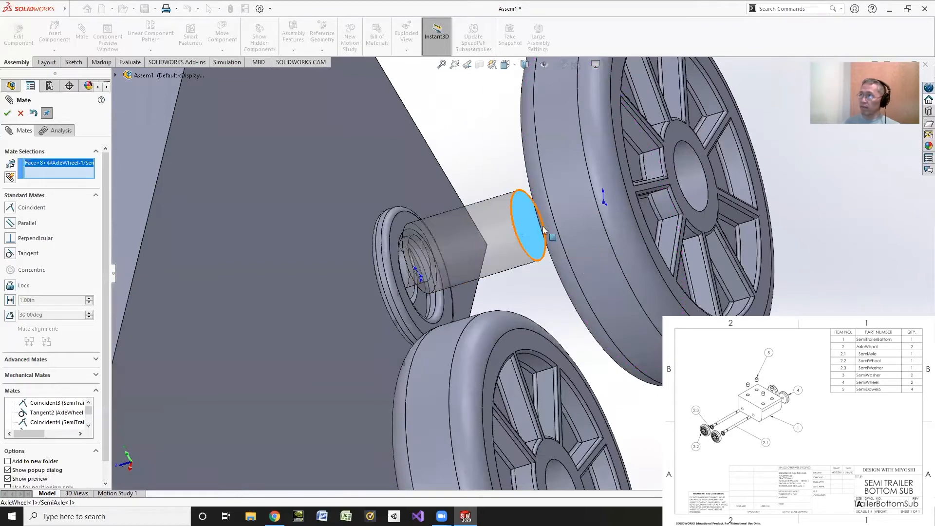
{"action": "left_click", "coordinate": [672, 146]}
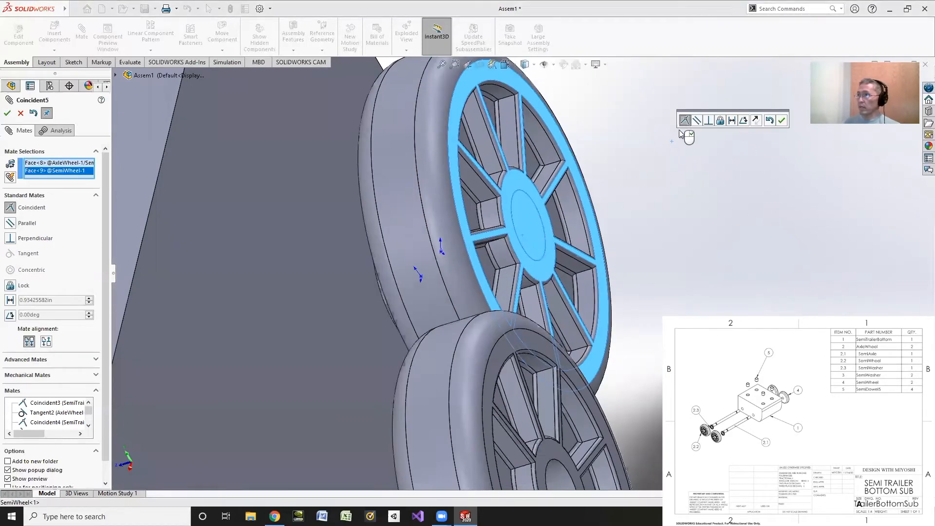
{"action": "left_click", "coordinate": [783, 122]}
{"action": "scroll", "coordinate": [676, 244], "scroll_direction": "up", "scroll_amount": 5}
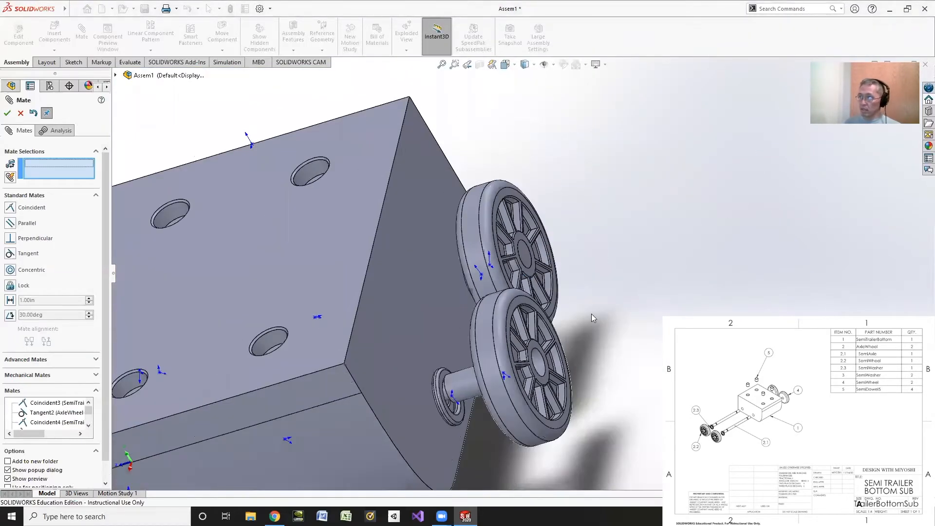
Mate the second wheel's spoked outer face coincident with the second axle's end face and finish mating.
{"action": "left_click", "coordinate": [542, 346]}
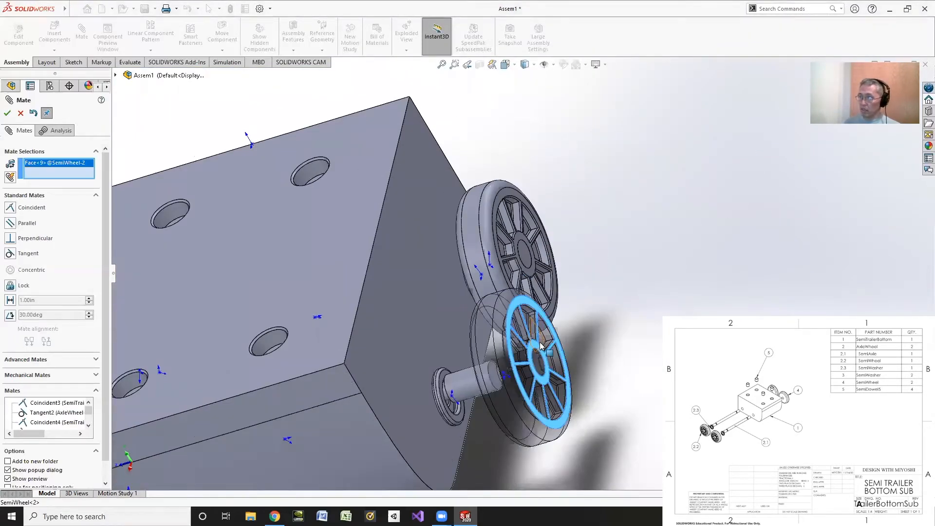
{"action": "left_click", "coordinate": [495, 381]}
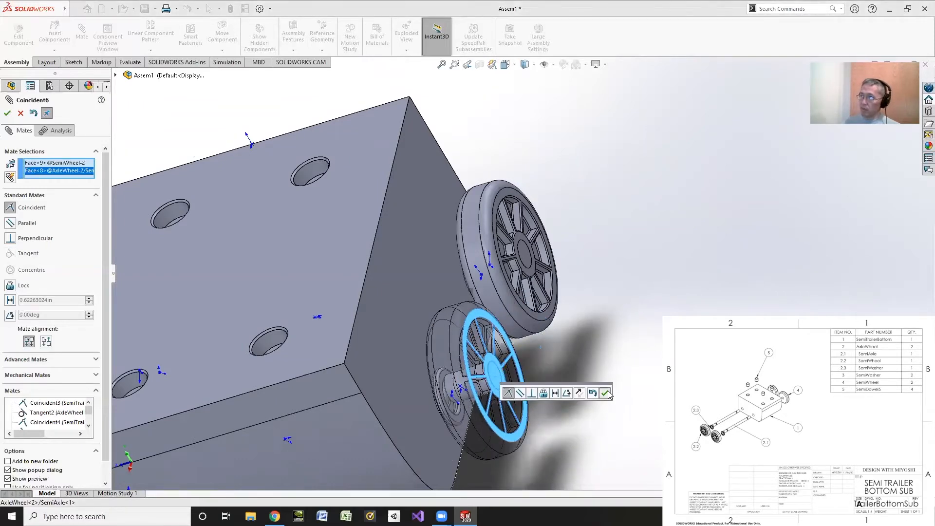
{"action": "left_click", "coordinate": [609, 395]}
{"action": "scroll", "coordinate": [559, 351], "scroll_direction": "down", "scroll_amount": 3}
{"action": "scroll", "coordinate": [438, 340], "scroll_direction": "up", "scroll_amount": 5}
{"action": "middle_click_drag", "start_coordinate": [349, 343], "coordinate": [314, 319]}
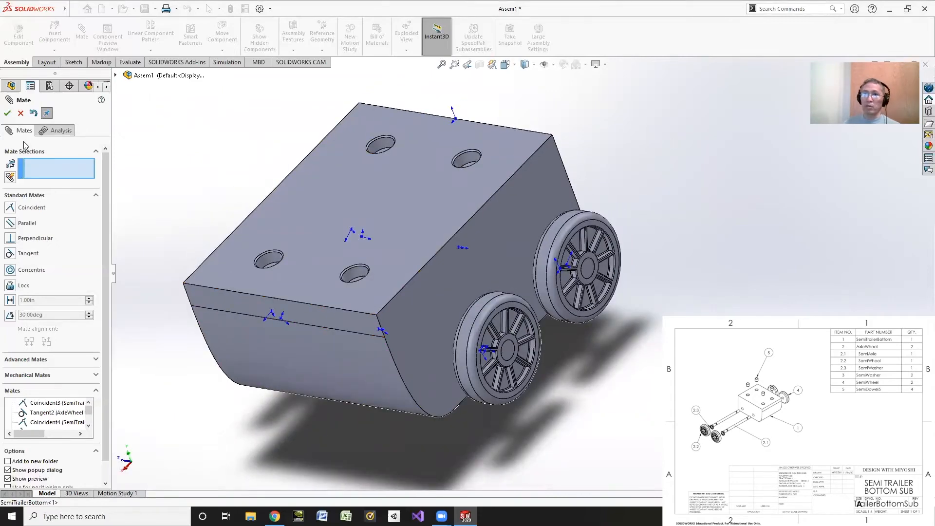
{"action": "left_click", "coordinate": [7, 113]}
Insert the SemiDowel5.SLDPRT part and place it beside the trailer block near its top holes.
{"action": "left_click", "coordinate": [54, 34]}
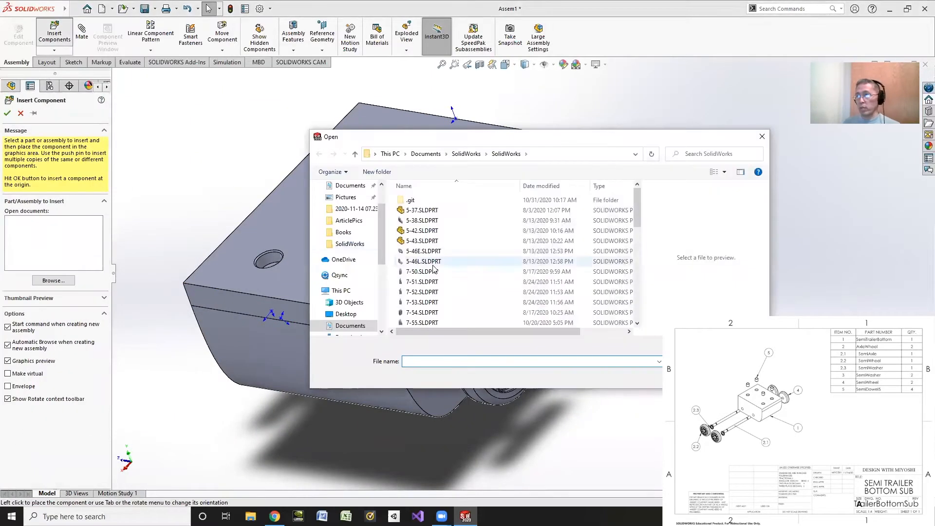
{"action": "scroll", "coordinate": [440, 266], "scroll_direction": "up", "scroll_amount": 2}
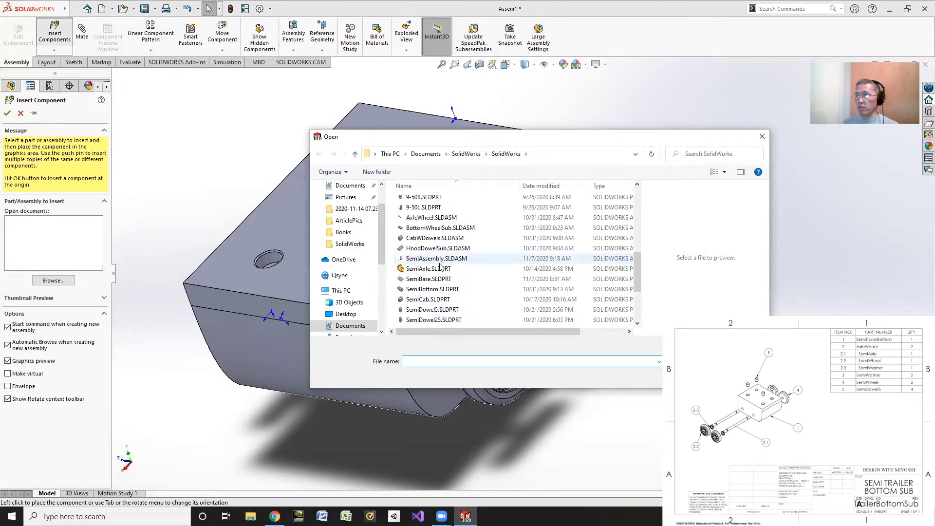
{"action": "scroll", "coordinate": [440, 267], "scroll_direction": "down", "scroll_amount": 3}
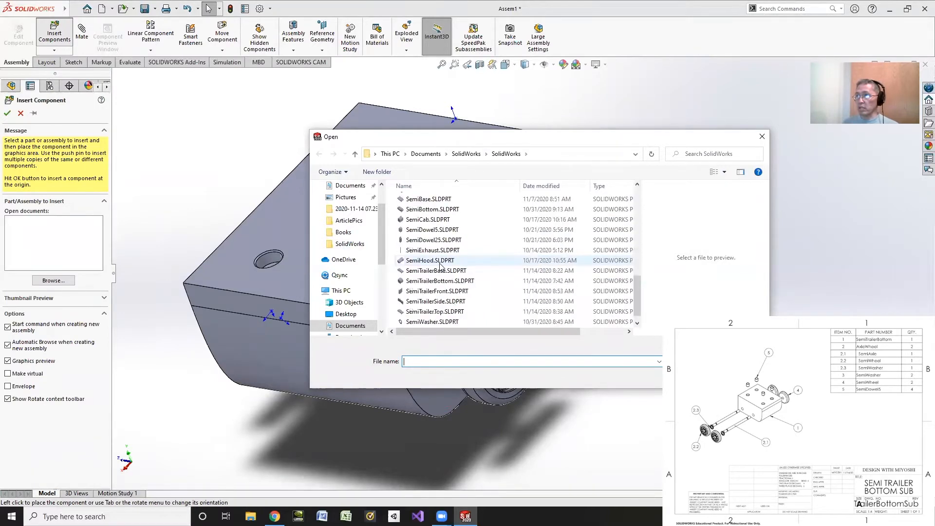
{"action": "scroll", "coordinate": [440, 267], "scroll_direction": "up", "scroll_amount": 1}
{"action": "left_click", "coordinate": [432, 249]}
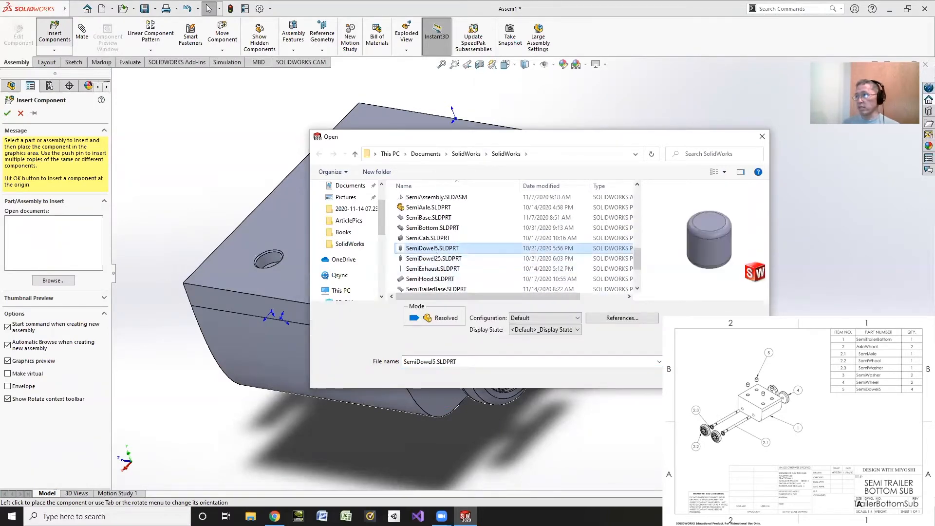
{"action": "left_click", "coordinate": [692, 376]}
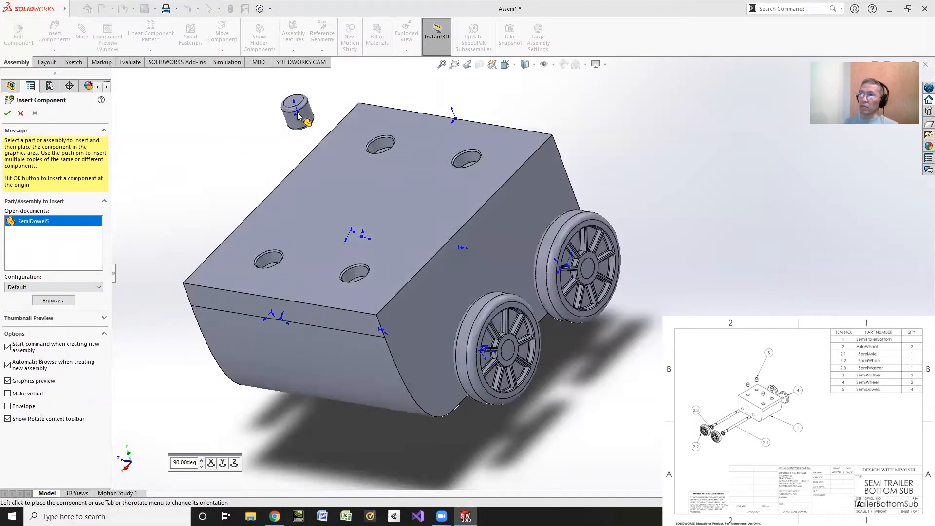
{"action": "left_click", "coordinate": [294, 113]}
Make three more copies of the SemiDowel5 dowel and place them beside the trailer block.
{"action": "left_click_drag", "start_coordinate": [106, 266], "coordinate": [105, 396]}
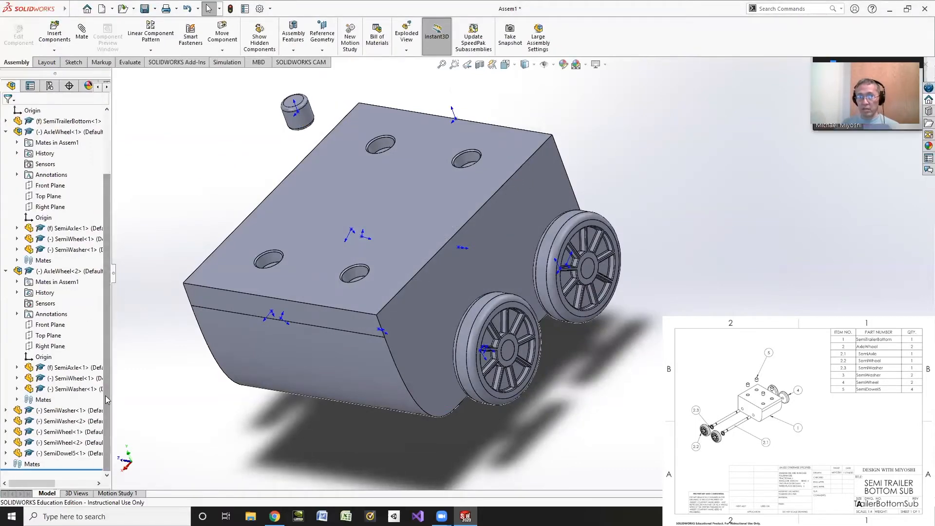
{"action": "left_click", "coordinate": [49, 454]}
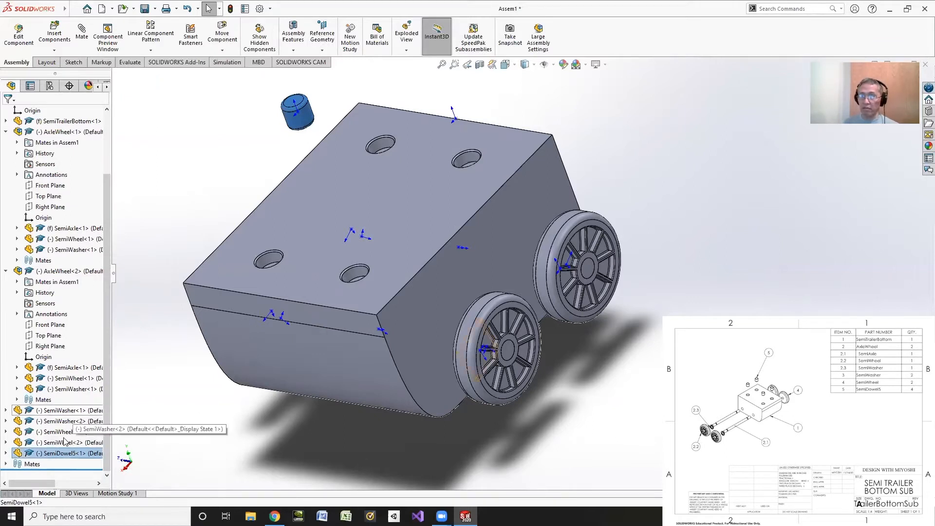
{"action": "left_click_drag", "start_coordinate": [57, 453], "coordinate": [173, 216], "text": "ctrl"}
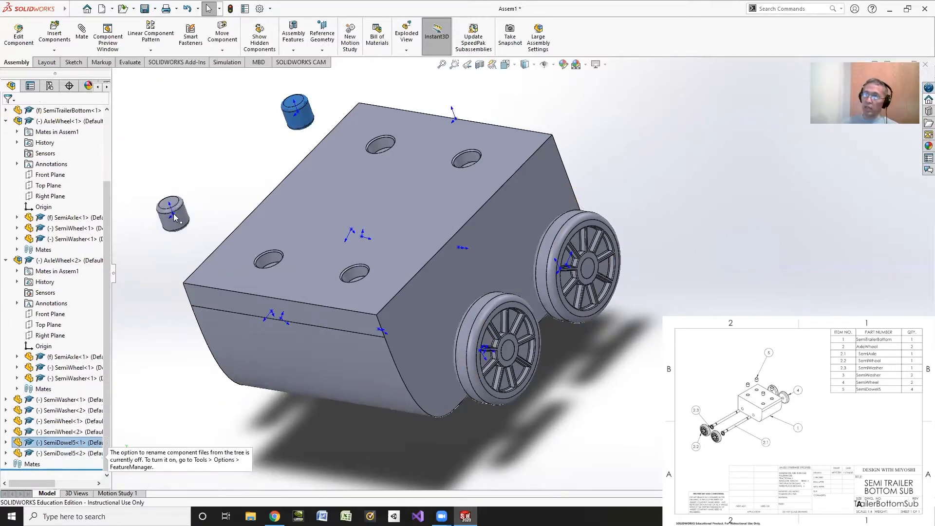
{"action": "left_click", "coordinate": [57, 443]}
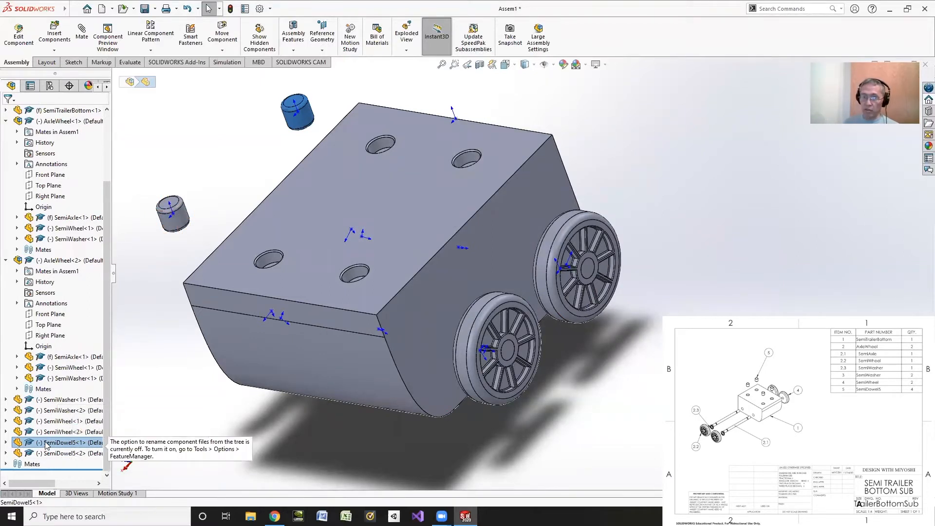
{"action": "left_click_drag", "start_coordinate": [45, 443], "coordinate": [225, 149], "text": "ctrl"}
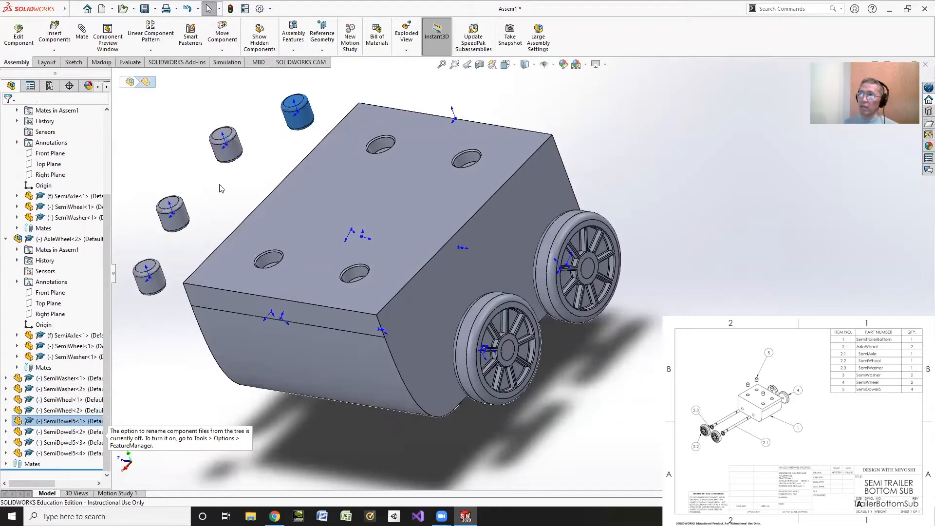
Try a concentric mate between the lower circular edge of a top hole and the first dowel's bottom edge.
{"action": "scroll", "coordinate": [265, 163], "scroll_direction": "down", "scroll_amount": 2}
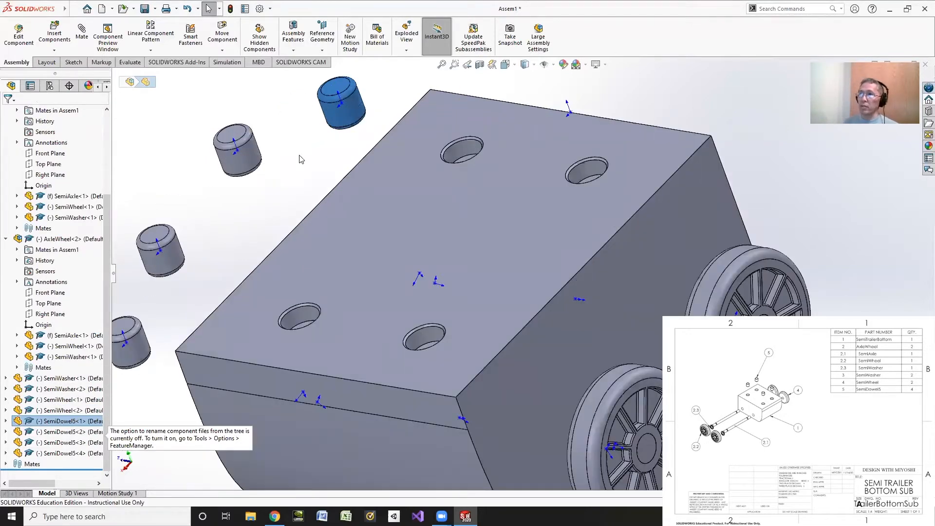
{"action": "mouse_move", "coordinate": [303, 153]}
{"action": "middle_mouse_down"}
{"action": "mouse_move", "coordinate": [345, 166]}
{"action": "mouse_move", "coordinate": [293, 154]}
{"action": "middle_mouse_up"}
{"action": "left_click", "coordinate": [252, 112]}
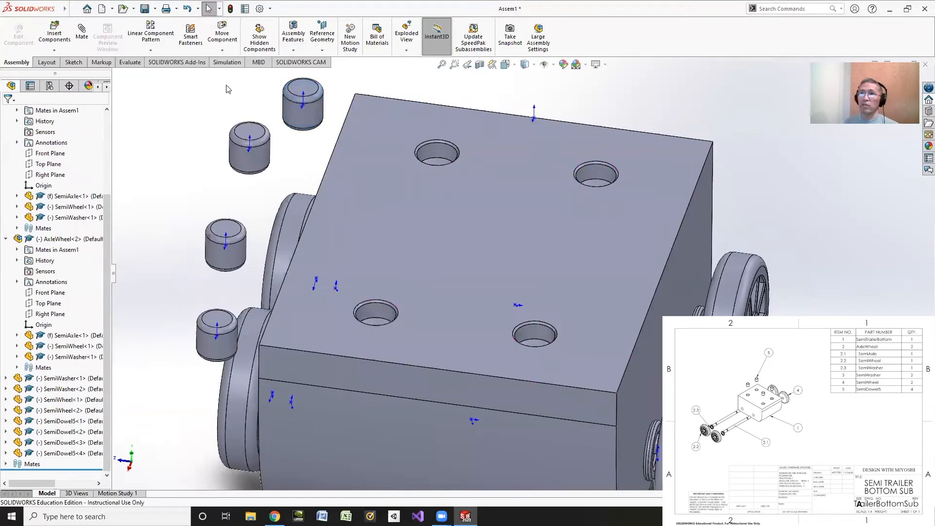
{"action": "left_click", "coordinate": [82, 34]}
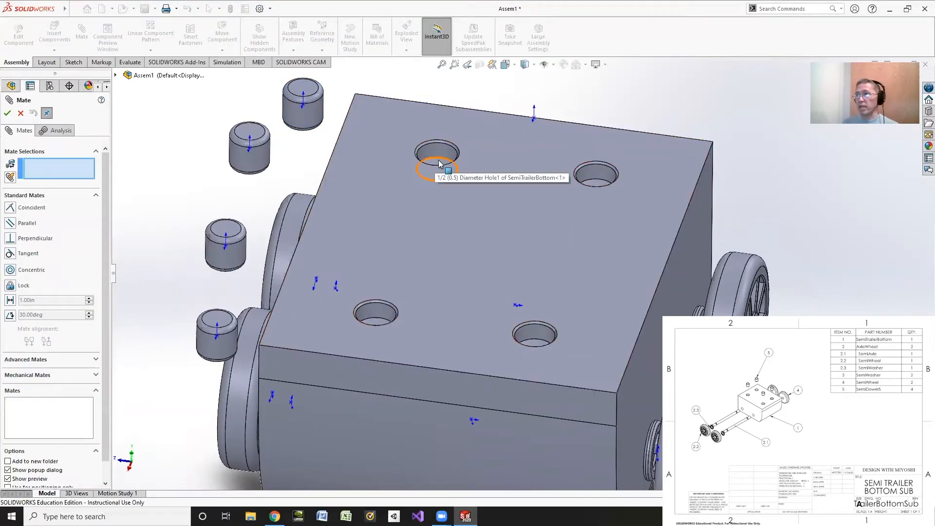
{"action": "left_click", "coordinate": [438, 162]}
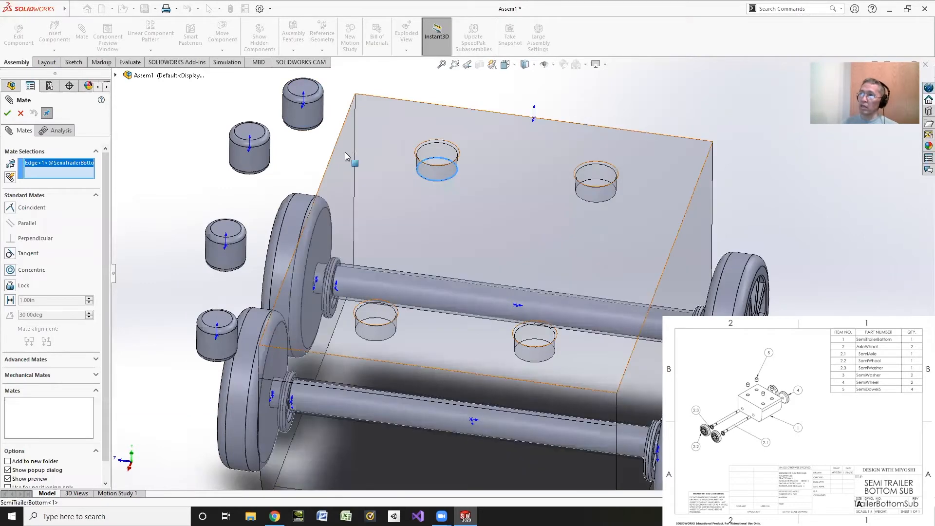
{"action": "middle_click_drag", "start_coordinate": [344, 152], "coordinate": [298, 125]}
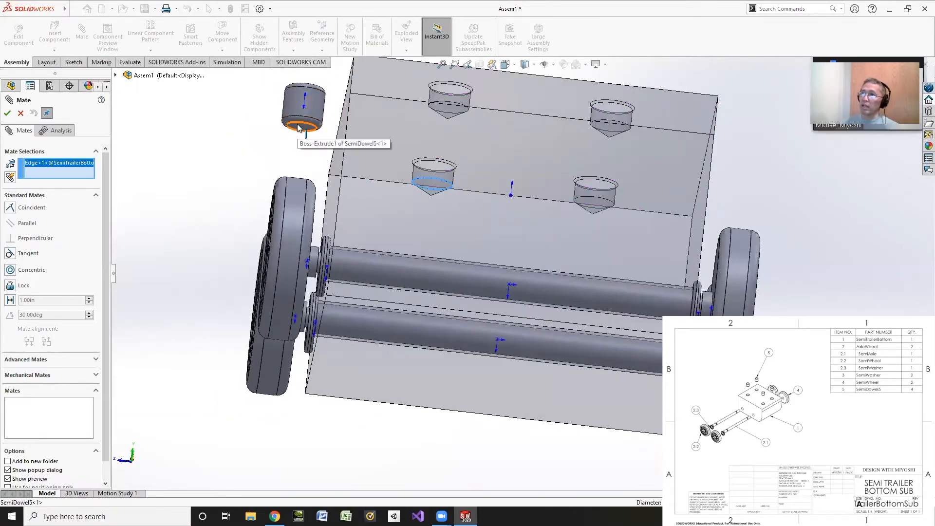
{"action": "left_click", "coordinate": [298, 126]}
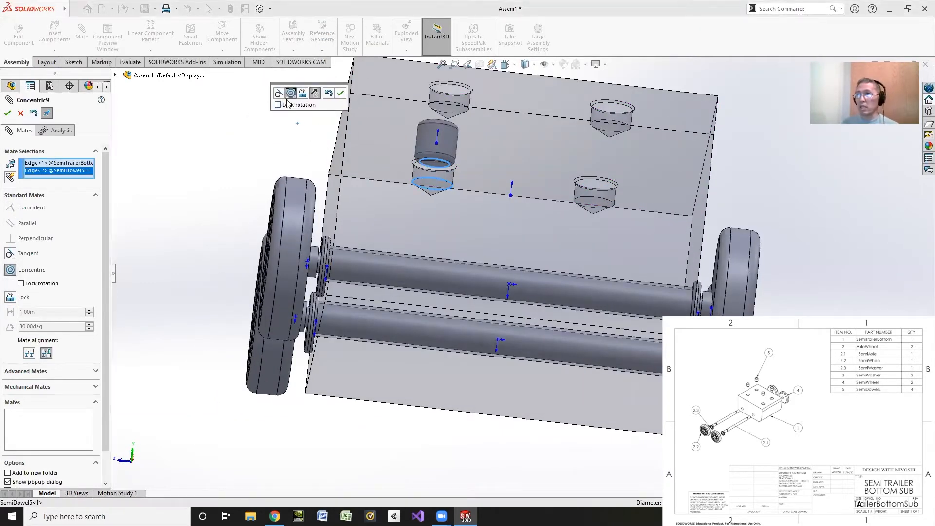
{"action": "middle_click_drag", "start_coordinate": [255, 111], "coordinate": [263, 219]}
{"action": "left_click", "coordinate": [328, 93]}
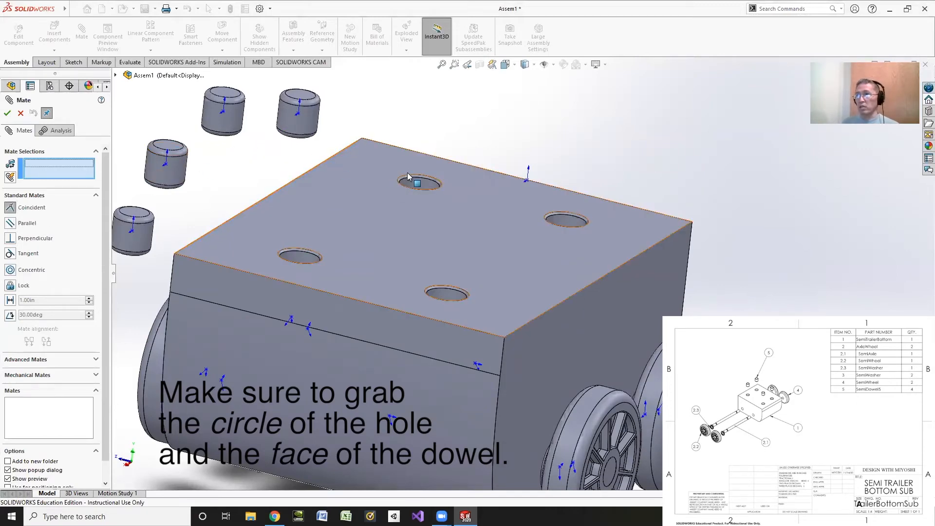
Mate the first dowel's flat bottom face coincident with the lower circular edge of a top hole in the block.
{"action": "scroll", "coordinate": [408, 195], "scroll_direction": "down", "scroll_amount": 3}
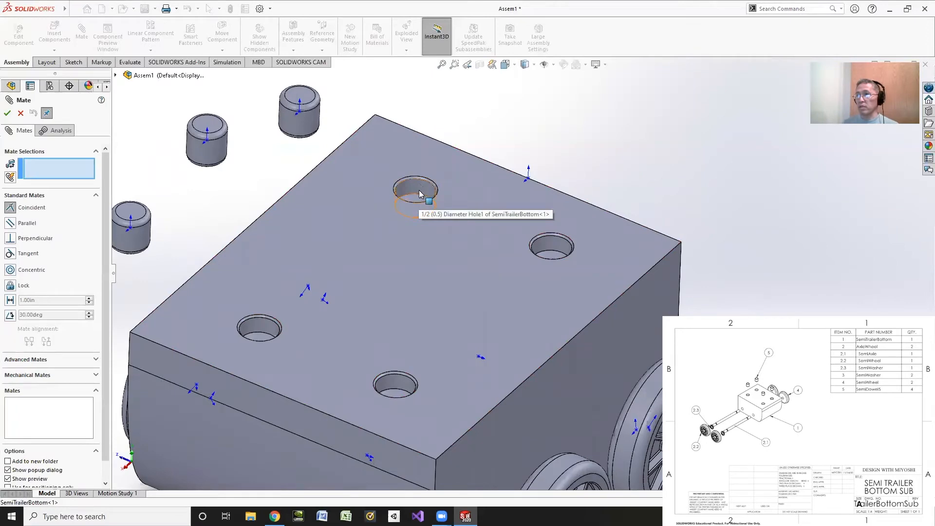
{"action": "left_click", "coordinate": [418, 196]}
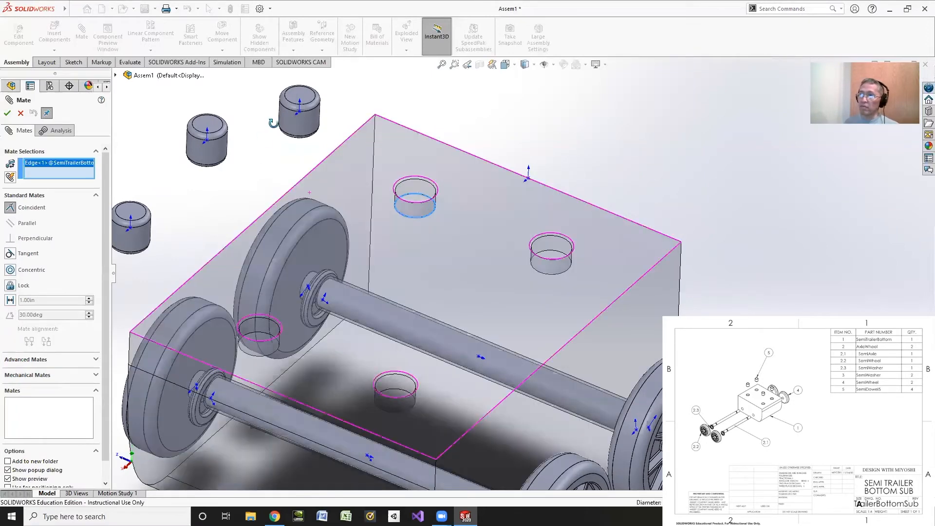
{"action": "middle_click_drag", "start_coordinate": [260, 145], "coordinate": [207, 184]}
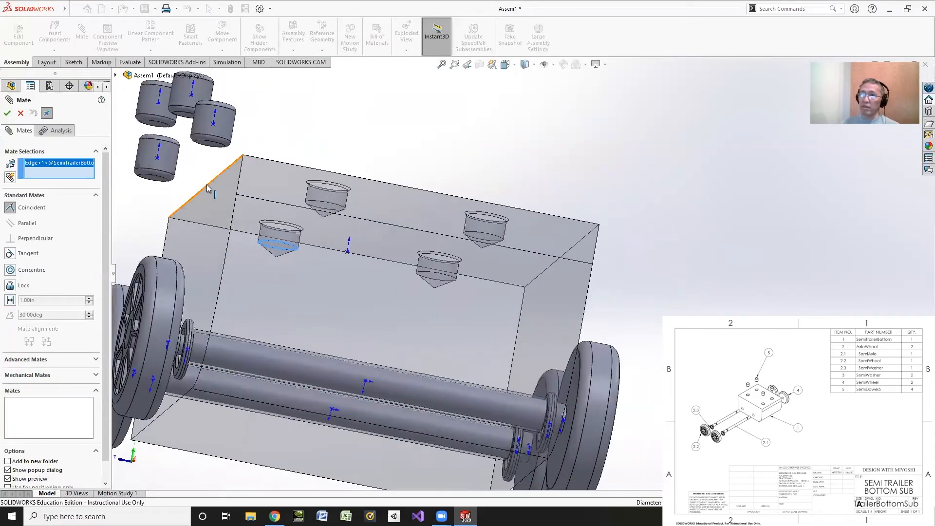
{"action": "left_click", "coordinate": [157, 180]}
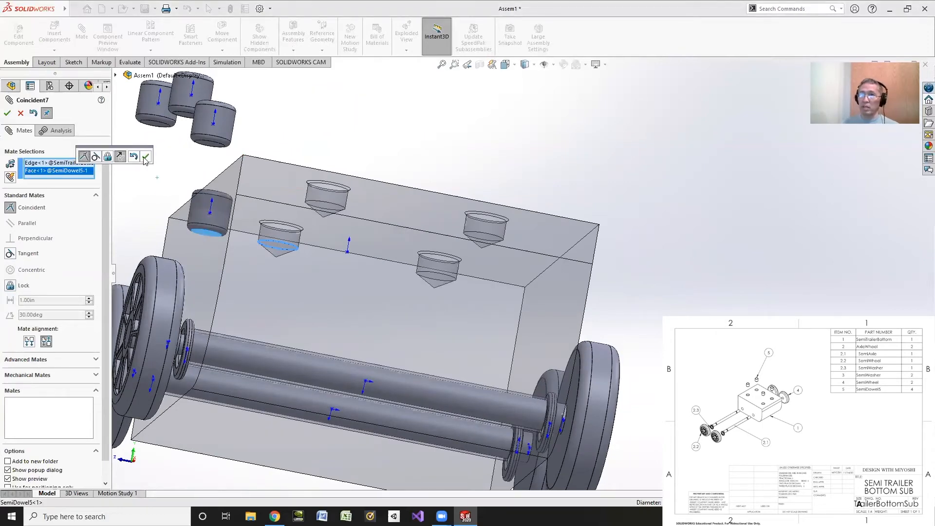
{"action": "left_click", "coordinate": [145, 157]}
Mate the first dowel's cylindrical face concentric with the hole whose lower edge sets its depth in the trailer block.
{"action": "middle_click_drag", "start_coordinate": [317, 146], "coordinate": [338, 104]}
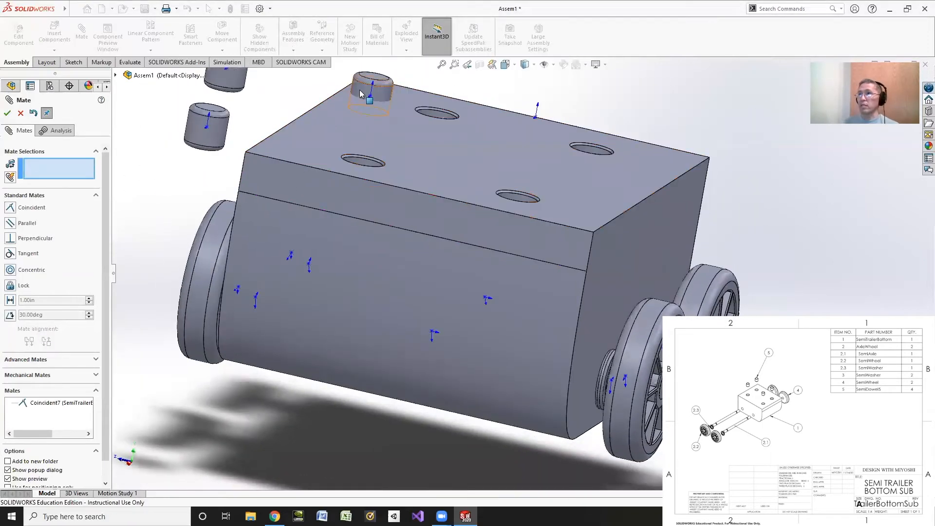
{"action": "left_click", "coordinate": [360, 93]}
{"action": "left_click", "coordinate": [437, 116]}
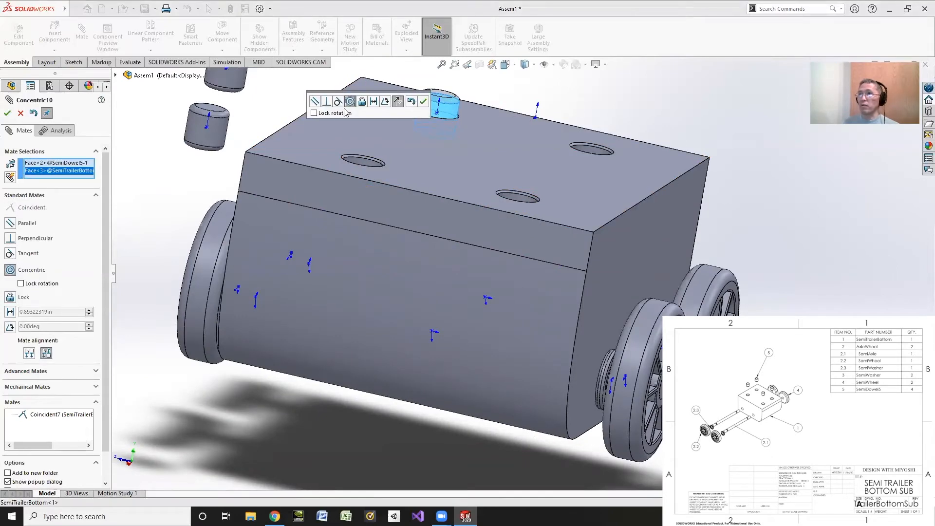
{"action": "left_click", "coordinate": [423, 104]}
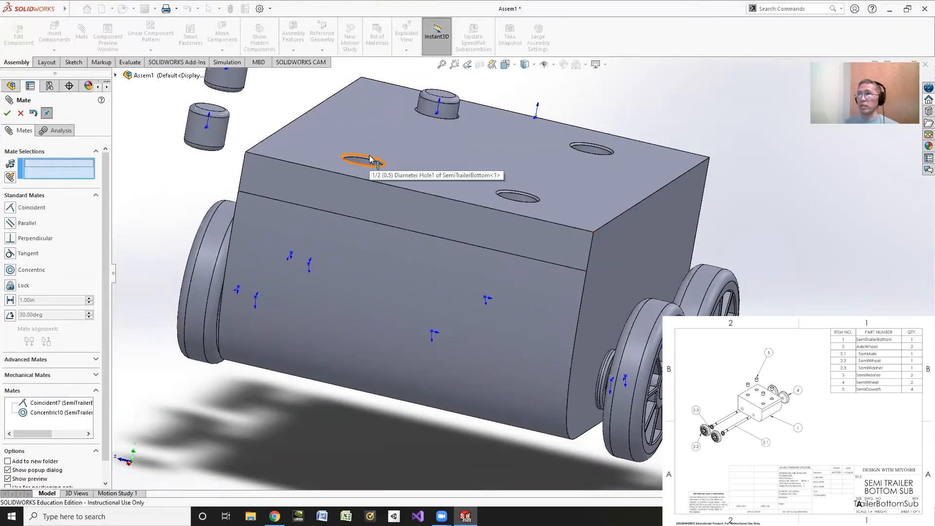
{"action": "middle_click_drag", "start_coordinate": [369, 154], "coordinate": [391, 205]}
{"action": "scroll", "coordinate": [603, 265], "scroll_direction": "down", "scroll_amount": 1}
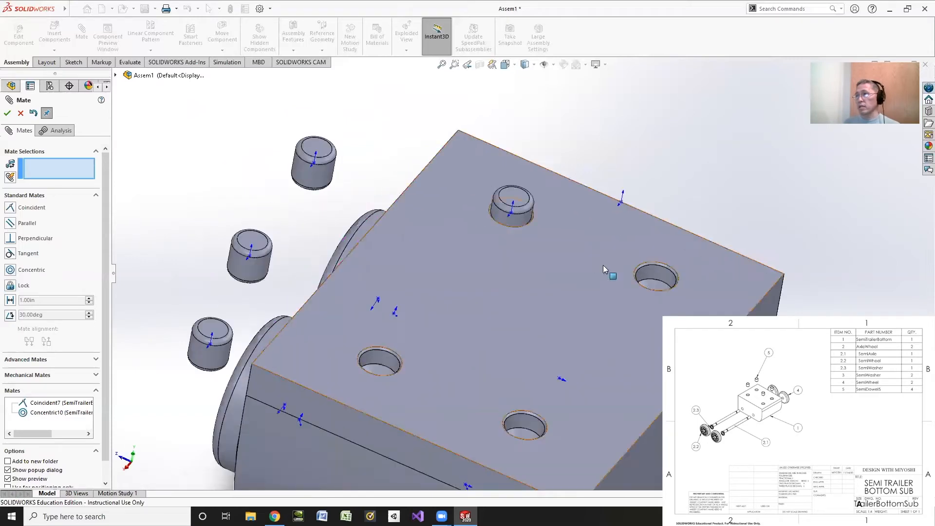
{"action": "left_click", "coordinate": [651, 284]}
{"action": "middle_click_drag", "start_coordinate": [381, 238], "coordinate": [402, 93]}
{"action": "left_click", "coordinate": [407, 93]}
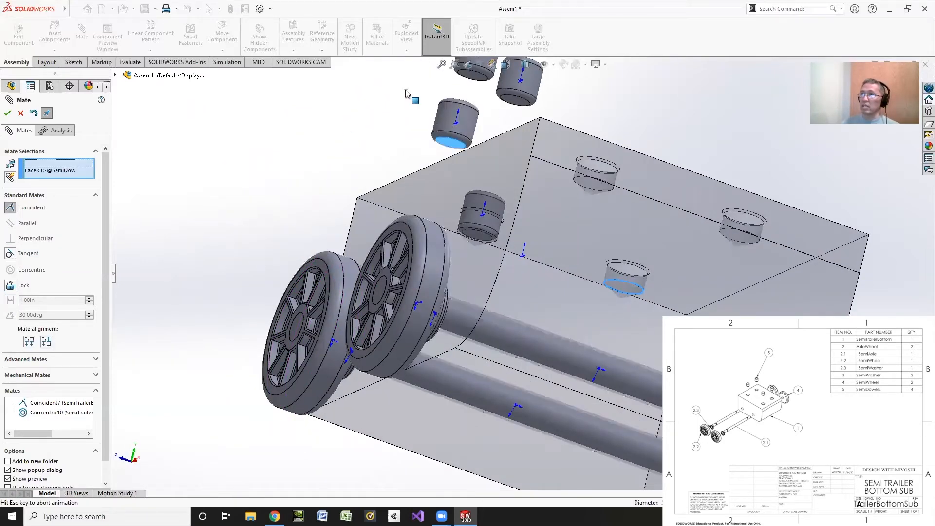
{"action": "left_click", "coordinate": [519, 96]}
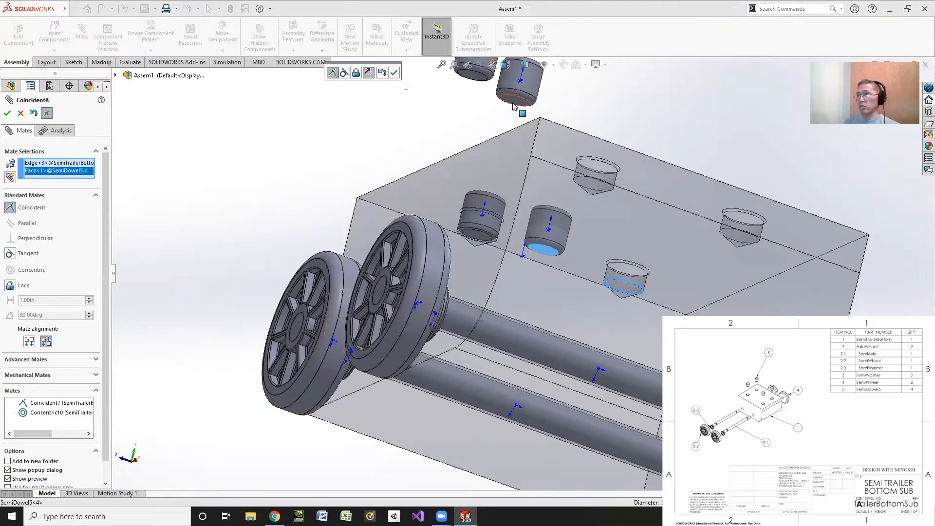
{"action": "middle_click_drag", "start_coordinate": [705, 151], "coordinate": [719, 195]}
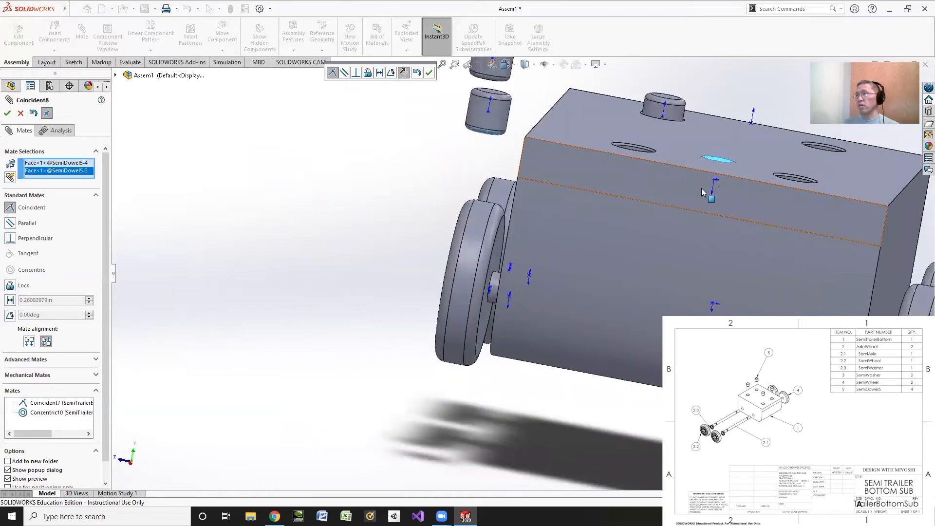
{"action": "left_click", "coordinate": [34, 113]}
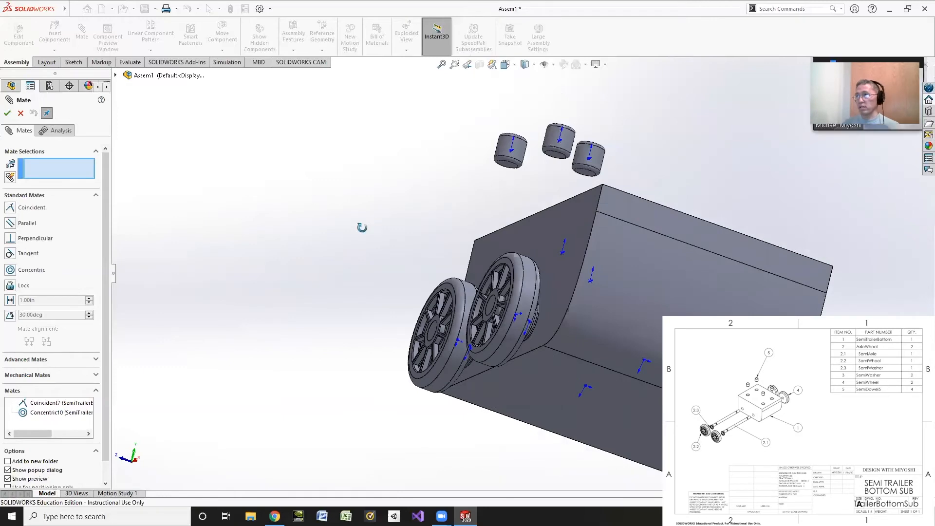
Seat the second dowel in the next top hole with a coincident mate at the hole's lower edge and a concentric mate between cylindrical faces.
{"action": "left_click", "coordinate": [503, 168]}
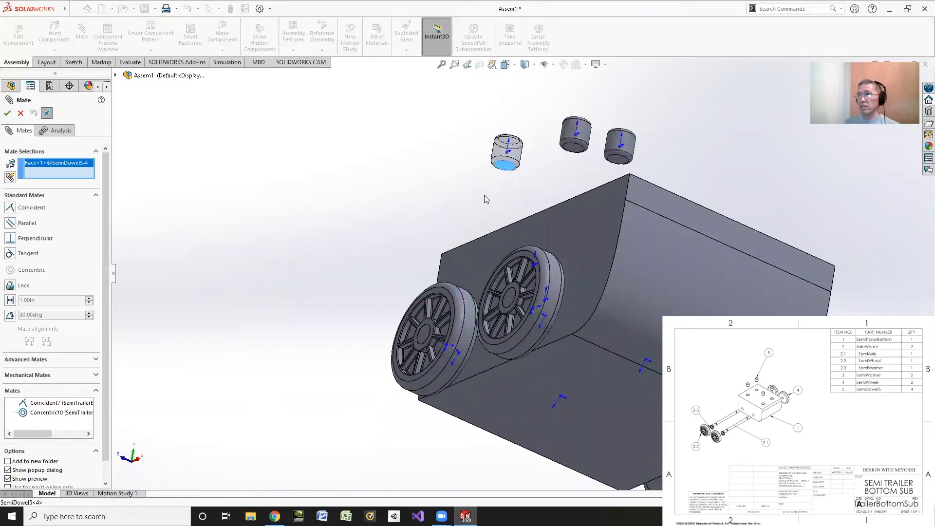
{"action": "middle_click_drag", "start_coordinate": [484, 194], "coordinate": [563, 268]}
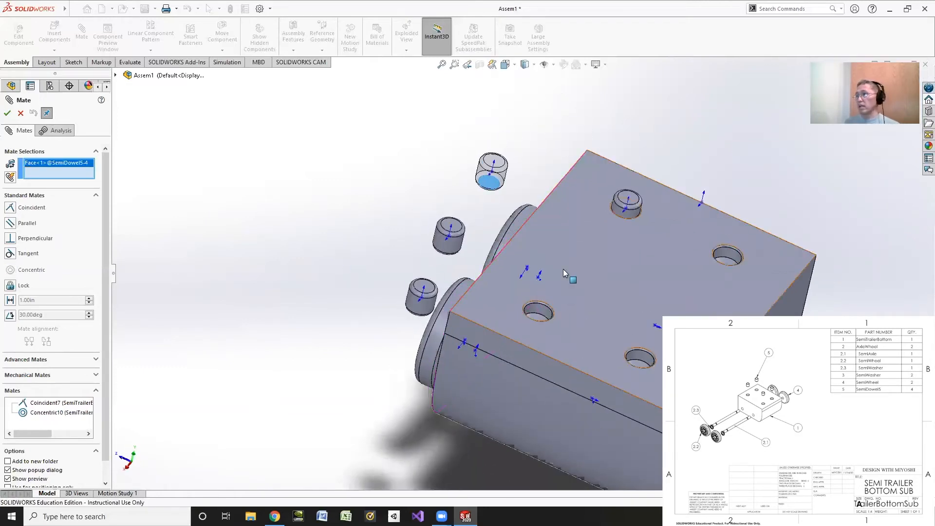
{"action": "left_click", "coordinate": [731, 262]}
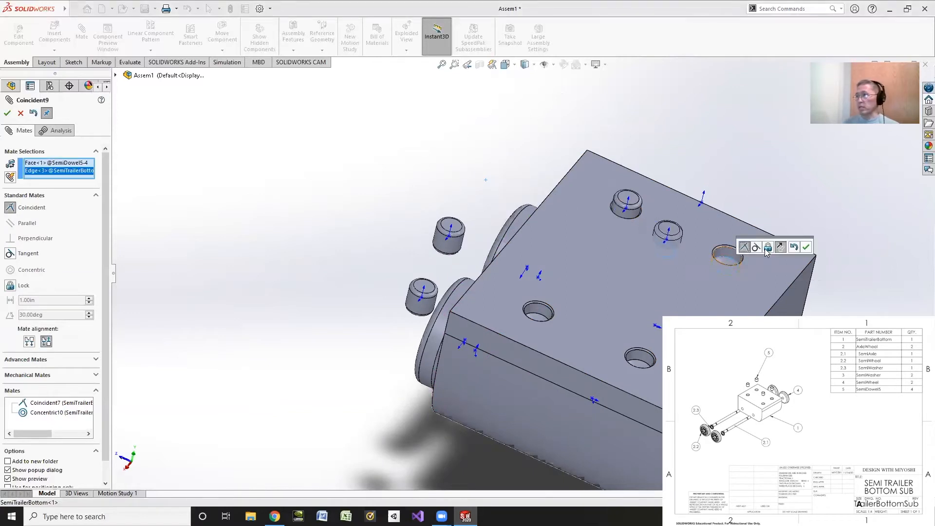
{"action": "left_click", "coordinate": [806, 247]}
{"action": "left_click", "coordinate": [681, 246]}
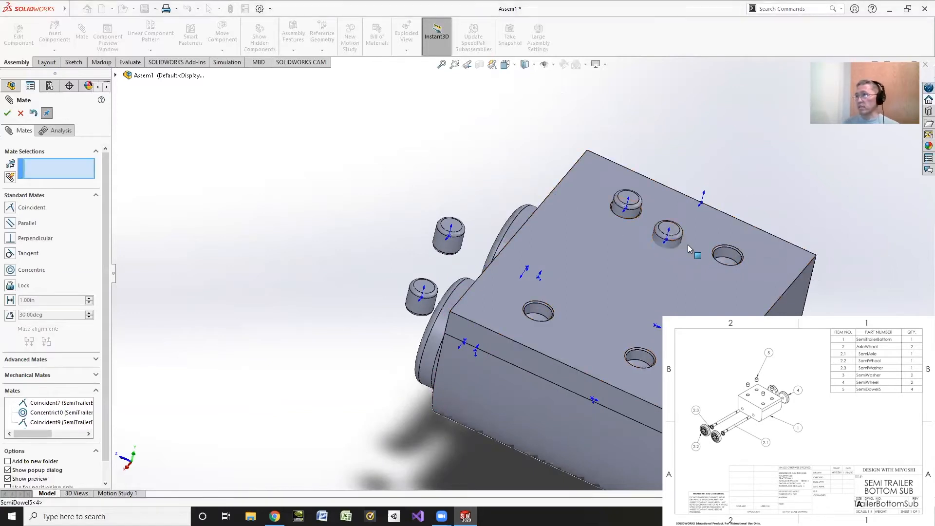
{"action": "left_click", "coordinate": [730, 254]}
{"action": "left_click", "coordinate": [852, 240]}
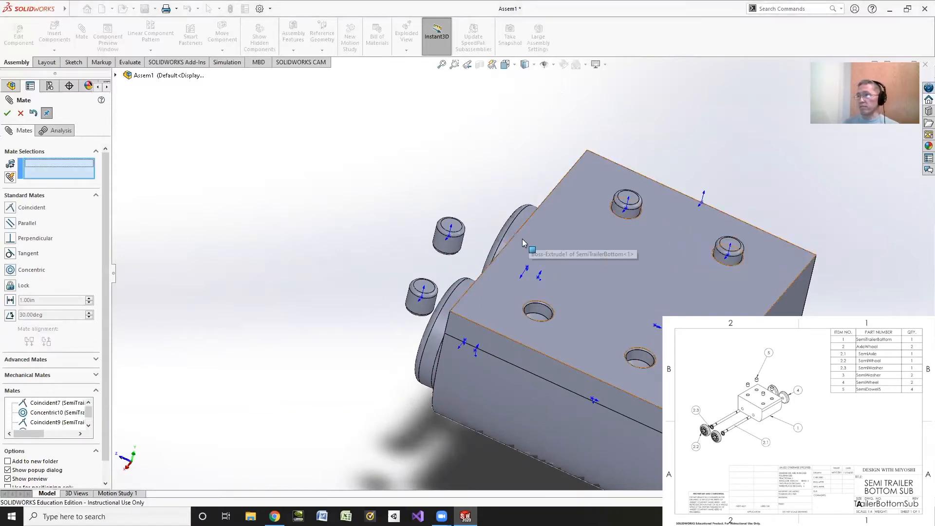
Seat the third dowel in one of the two remaining top holes with a coincident bottom-face mate and a concentric mate.
{"action": "left_click", "coordinate": [638, 378]}
{"action": "middle_click_drag", "start_coordinate": [508, 300], "coordinate": [494, 231]}
{"action": "left_click", "coordinate": [494, 229]}
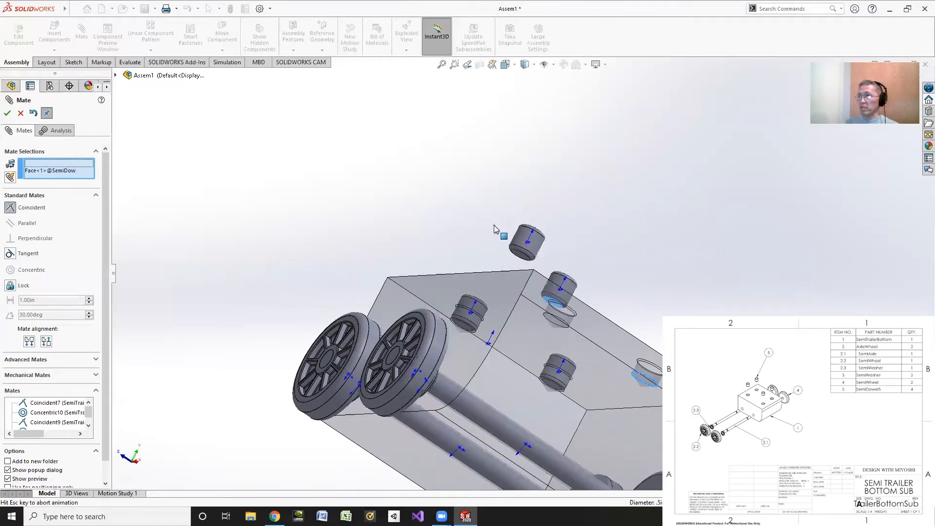
{"action": "left_click", "coordinate": [569, 204]}
{"action": "middle_click_drag", "start_coordinate": [609, 219], "coordinate": [687, 341]}
{"action": "left_click", "coordinate": [692, 349]}
{"action": "left_click", "coordinate": [667, 319]}
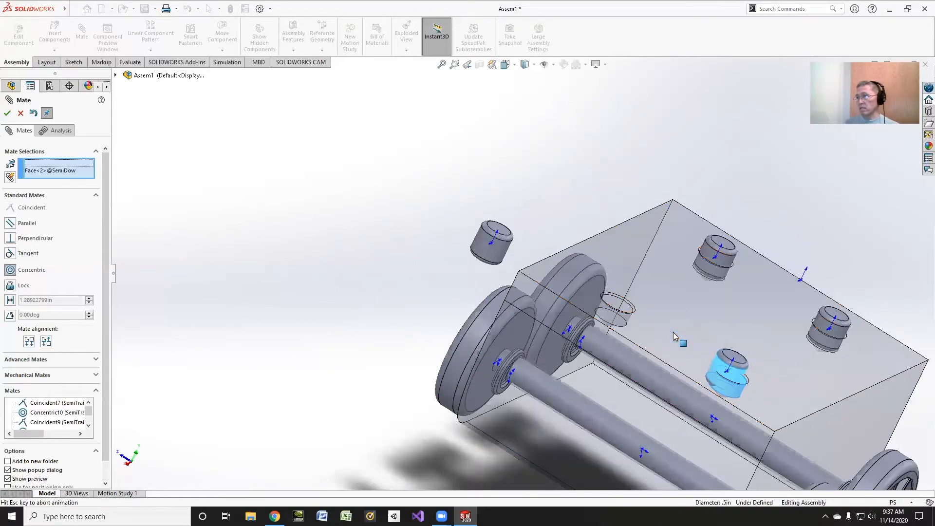
{"action": "left_click", "coordinate": [790, 348]}
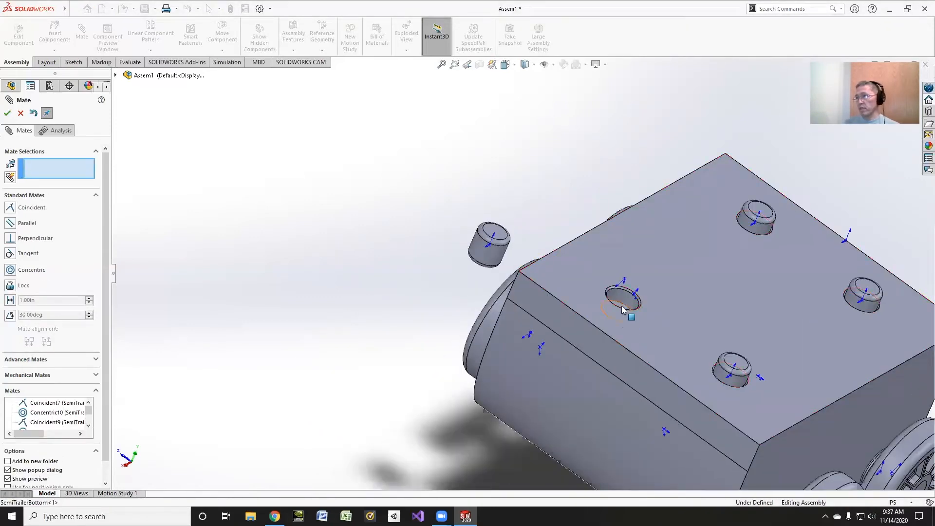
Seat the fourth dowel in the last empty top hole with coincident and concentric mates, and finish mating.
{"action": "left_click", "coordinate": [620, 309]}
{"action": "middle_click_drag", "start_coordinate": [621, 309], "coordinate": [579, 239]}
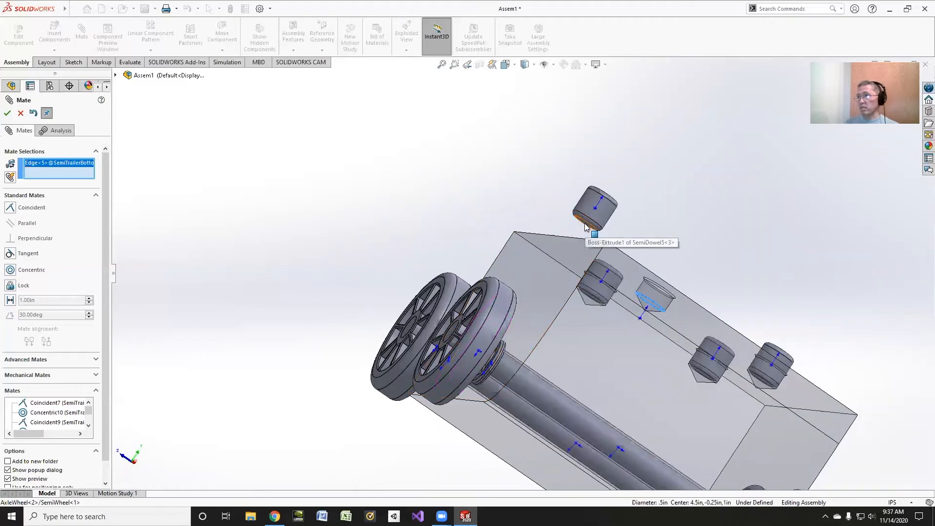
{"action": "left_click", "coordinate": [587, 228]}
{"action": "left_click", "coordinate": [658, 204]}
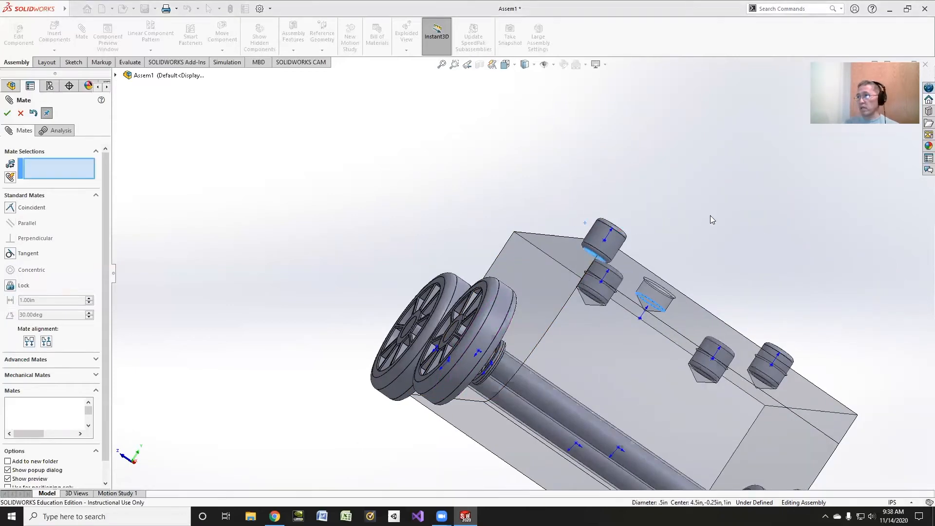
{"action": "middle_click_drag", "start_coordinate": [710, 215], "coordinate": [676, 258]}
{"action": "left_click", "coordinate": [696, 276]}
{"action": "left_click", "coordinate": [604, 245]}
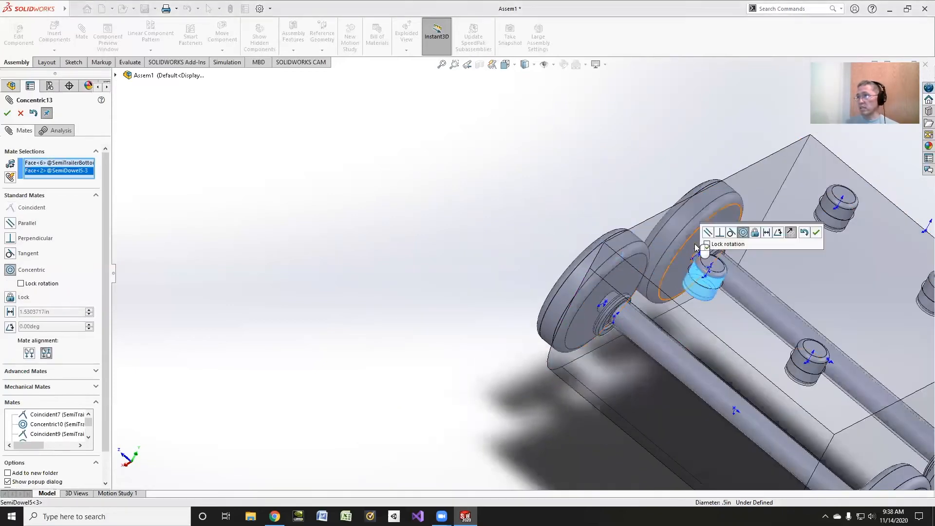
{"action": "left_click", "coordinate": [815, 233]}
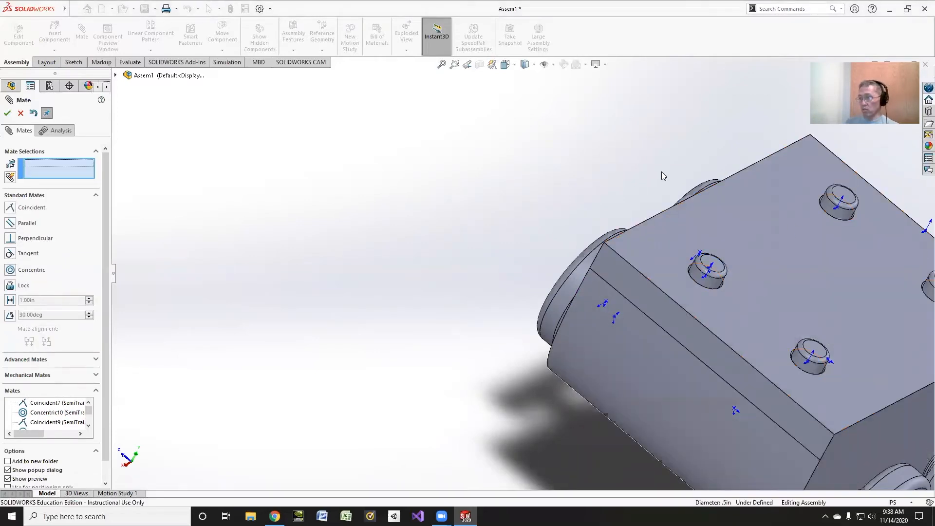
{"action": "middle_click_drag", "start_coordinate": [636, 173], "coordinate": [241, 161], "text": "ctrl"}
{"action": "scroll", "coordinate": [338, 239], "scroll_direction": "up", "scroll_amount": 4}
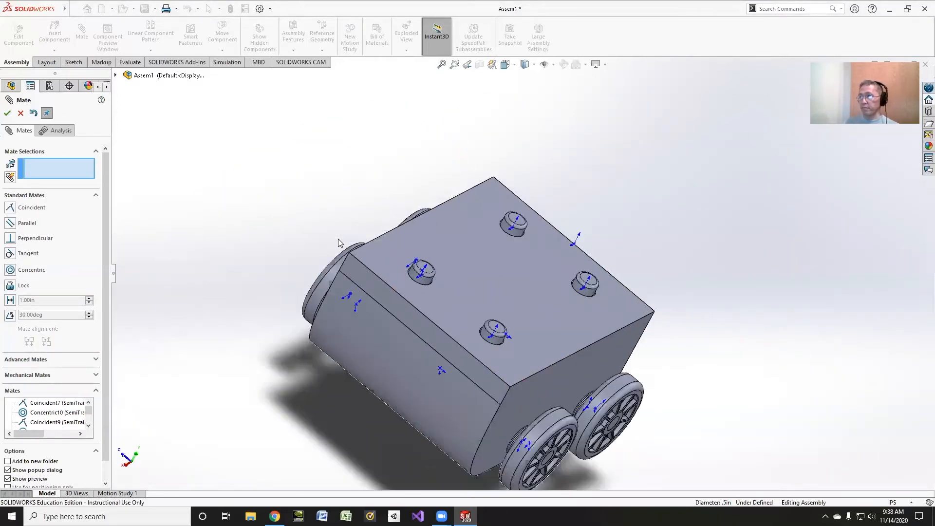
{"action": "left_click", "coordinate": [8, 114]}
Save the assembly under the name TrailerBottom in the SolidWorks folder.
{"action": "left_click", "coordinate": [143, 9]}
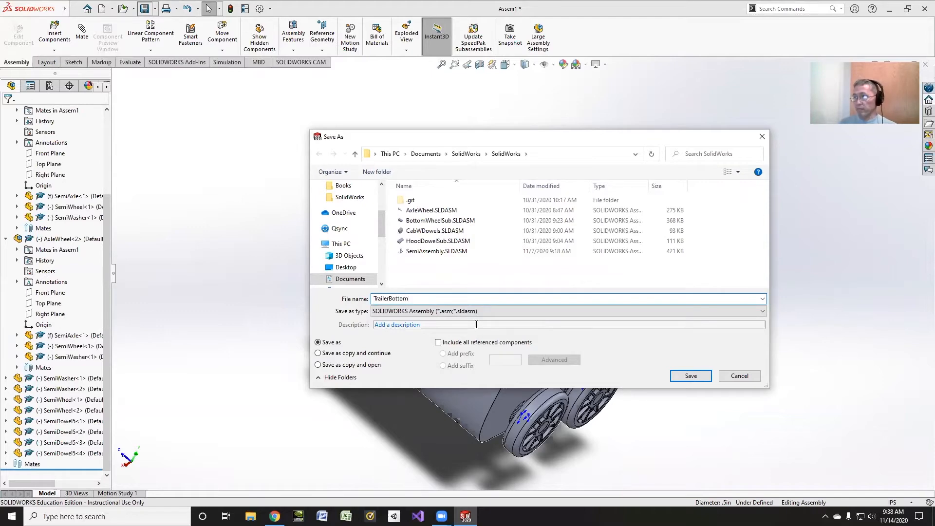
{"action": "key", "text": "Return"}
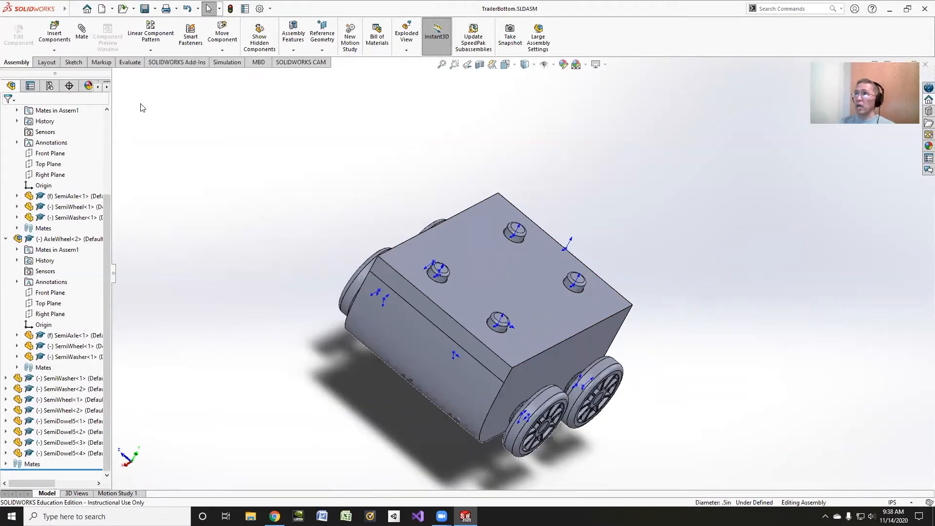
Start an exploded view and add a step that moves all four SemiDowel5 dowels 2 in upward along the Y axis.
{"action": "left_click", "coordinate": [405, 50]}
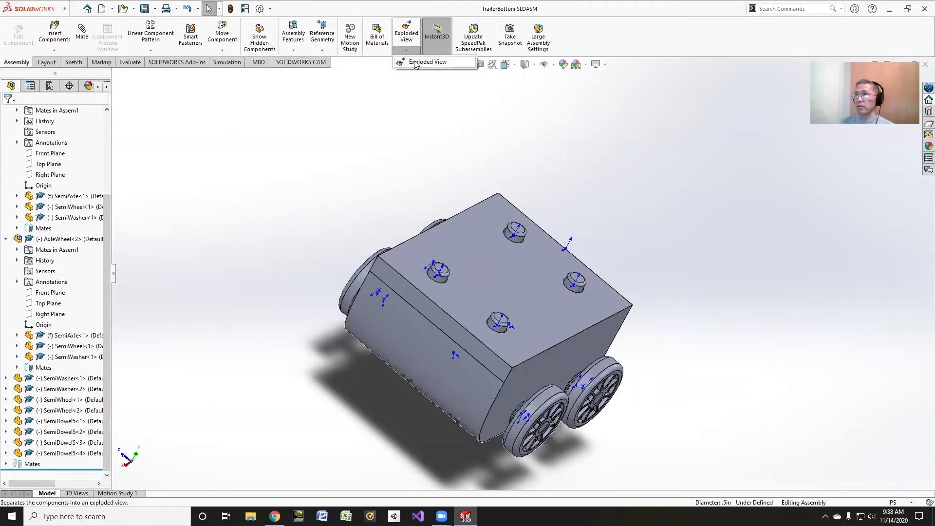
{"action": "left_click", "coordinate": [415, 65]}
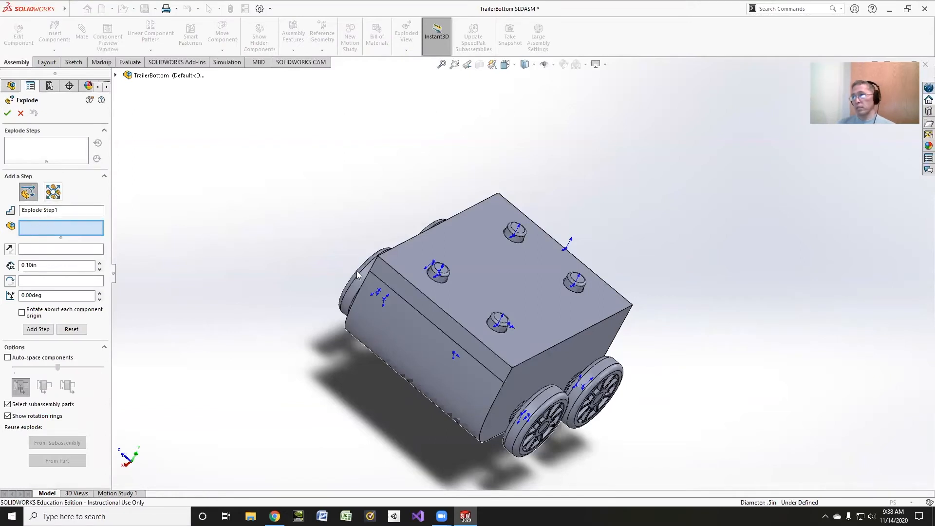
{"action": "left_click", "coordinate": [434, 272]}
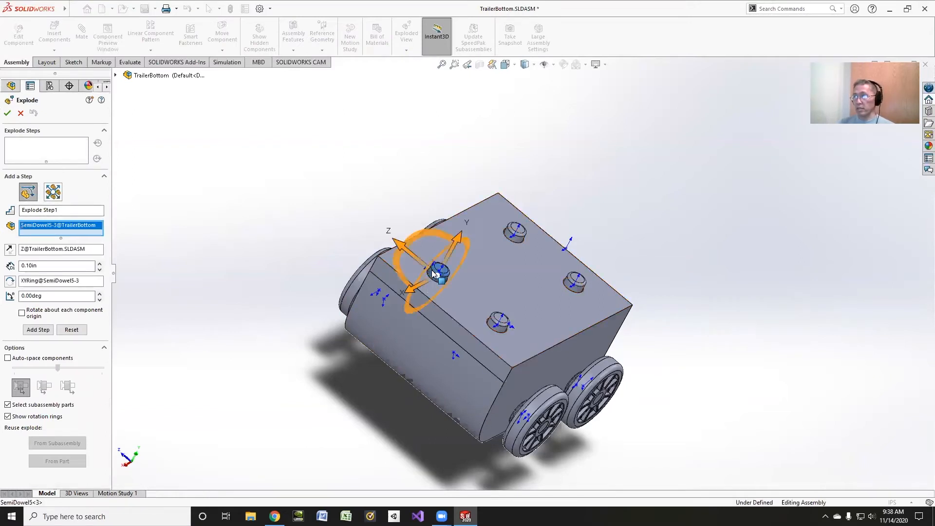
{"action": "left_click", "coordinate": [514, 231]}
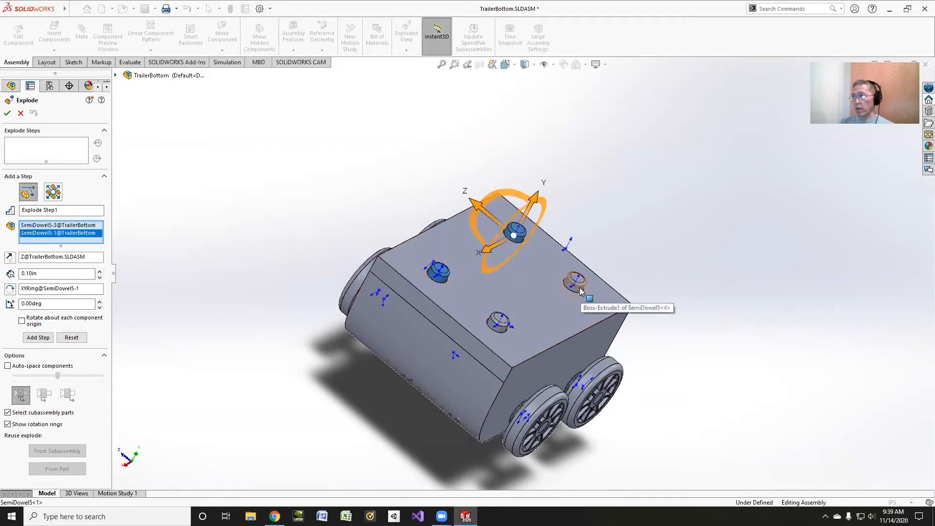
{"action": "left_click", "coordinate": [574, 282]}
{"action": "left_click", "coordinate": [501, 325]}
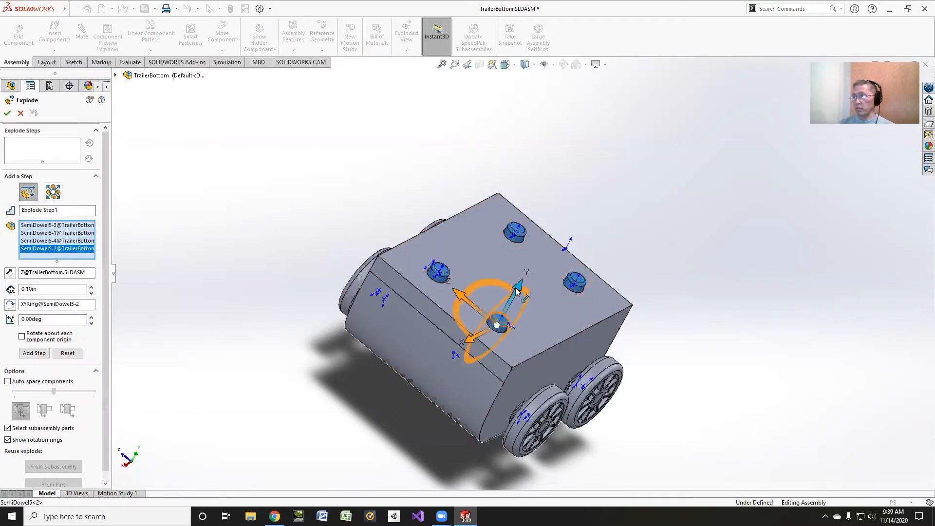
{"action": "left_click_drag", "start_coordinate": [517, 291], "coordinate": [482, 187]}
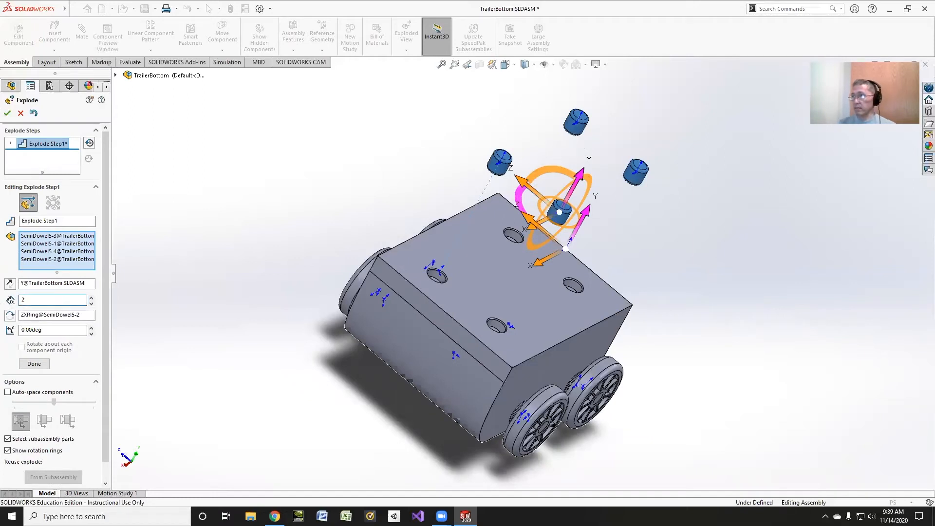
{"action": "left_click", "coordinate": [30, 363]}
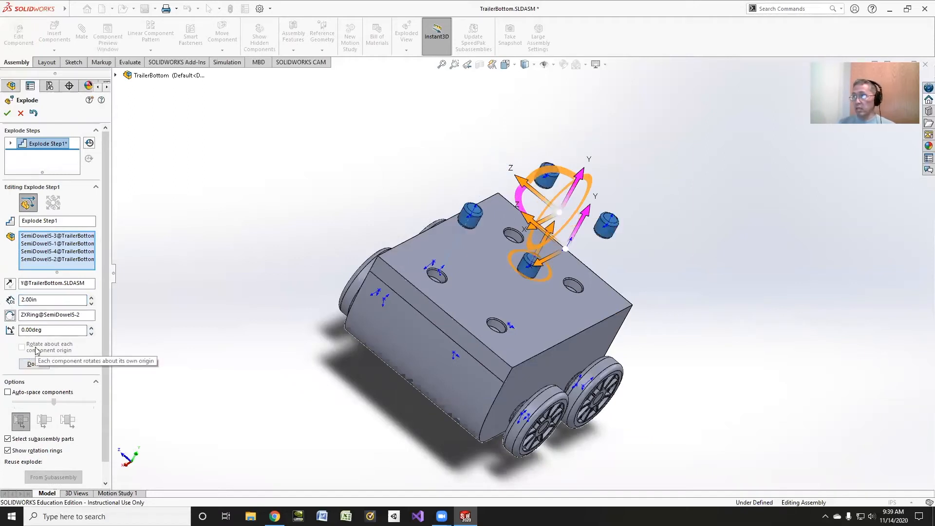
{"action": "left_click", "coordinate": [30, 363]}
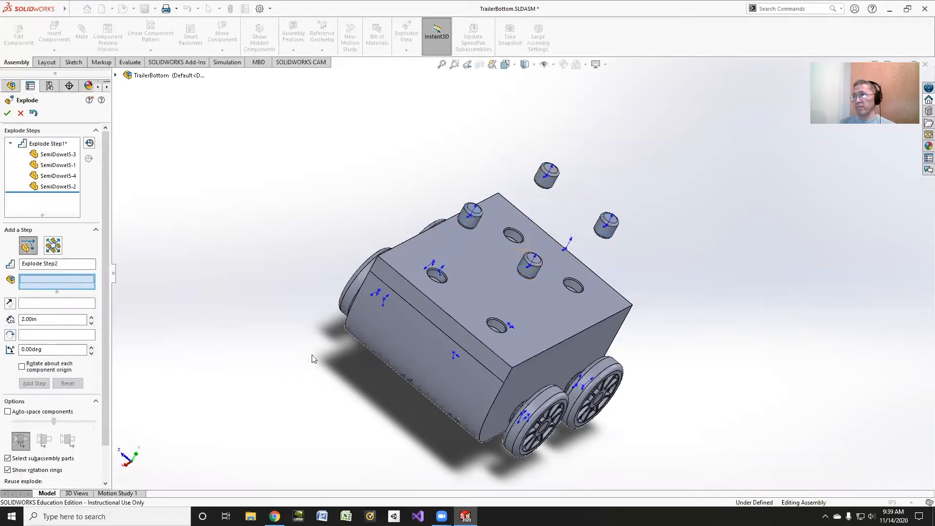
Add an explode step that moves the two separate SemiWheel parts 2 in outward from the trailer body along the Z axis.
{"action": "middle_click_drag", "start_coordinate": [315, 358], "coordinate": [317, 258]}
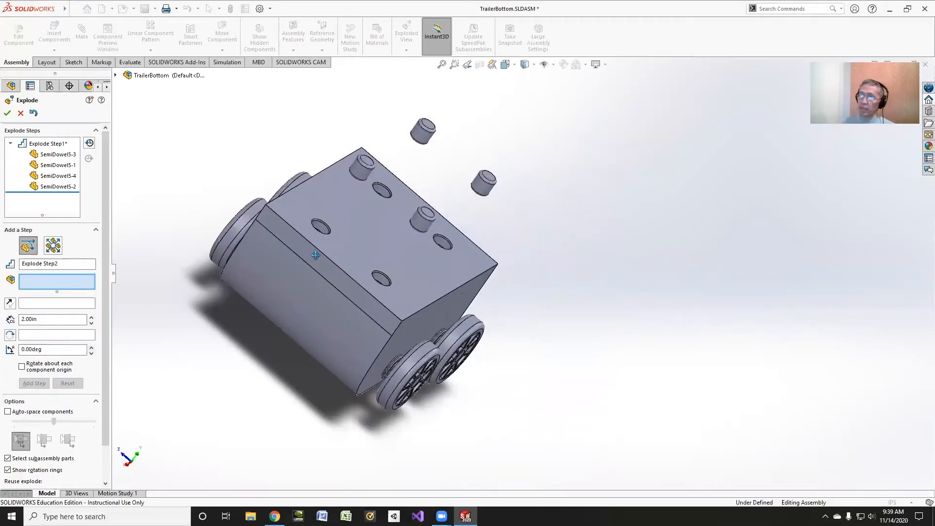
{"action": "left_click", "coordinate": [405, 370]}
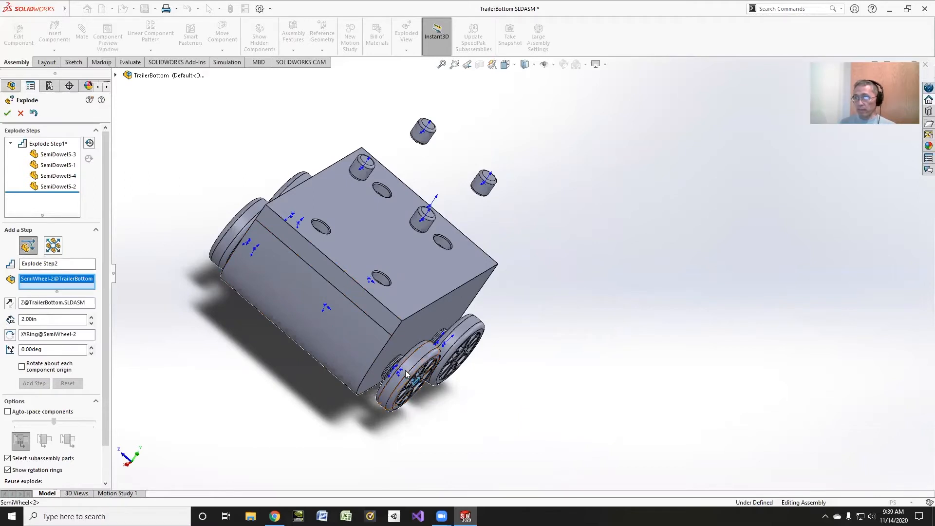
{"action": "left_click", "coordinate": [466, 331]}
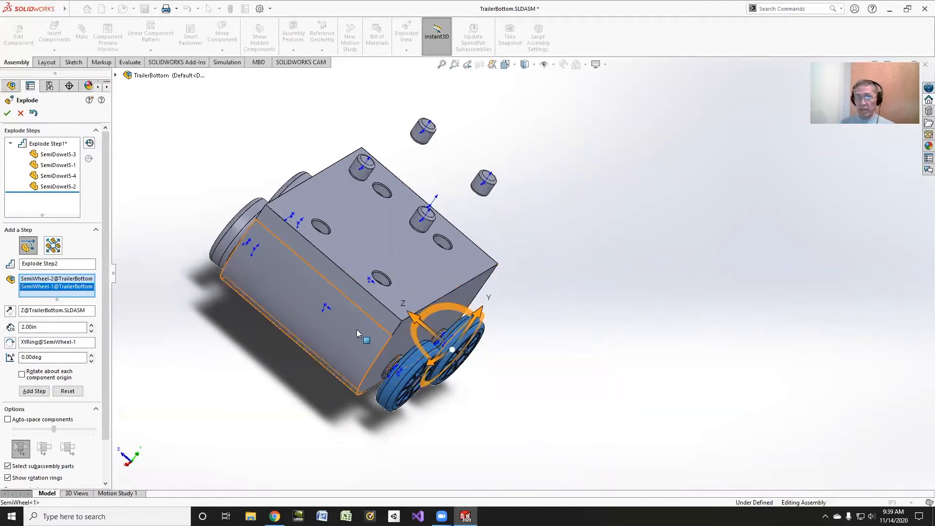
{"action": "left_click_drag", "start_coordinate": [416, 318], "coordinate": [503, 393]}
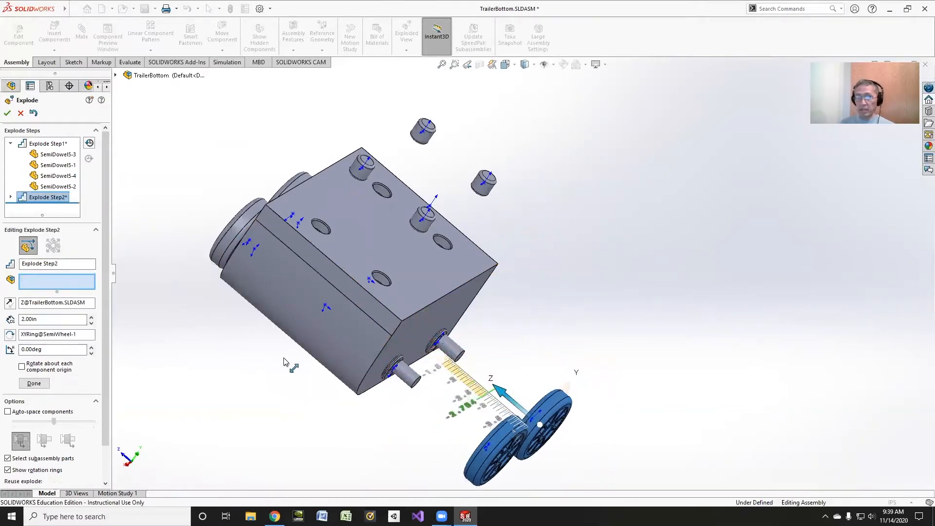
{"action": "left_click_drag", "start_coordinate": [55, 337], "coordinate": [17, 334]}
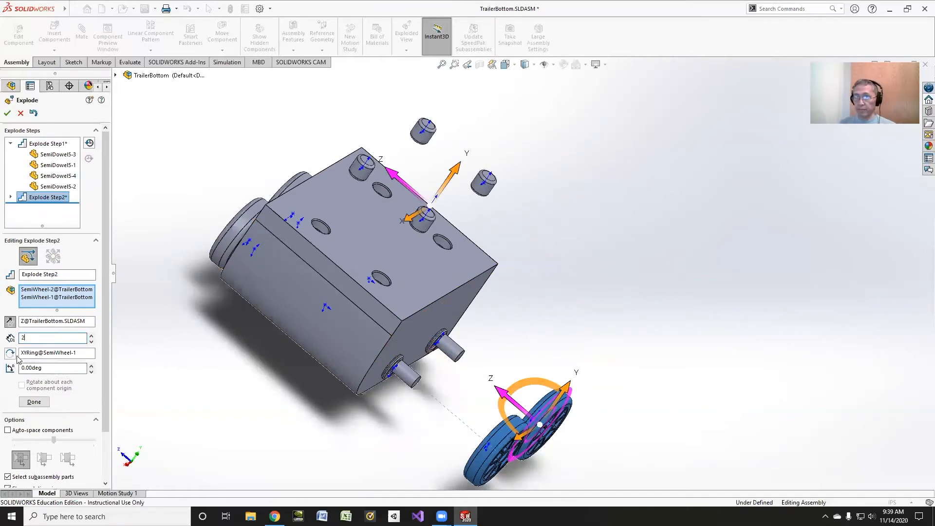
{"action": "key", "text": "Return"}
{"action": "left_click", "coordinate": [33, 403]}
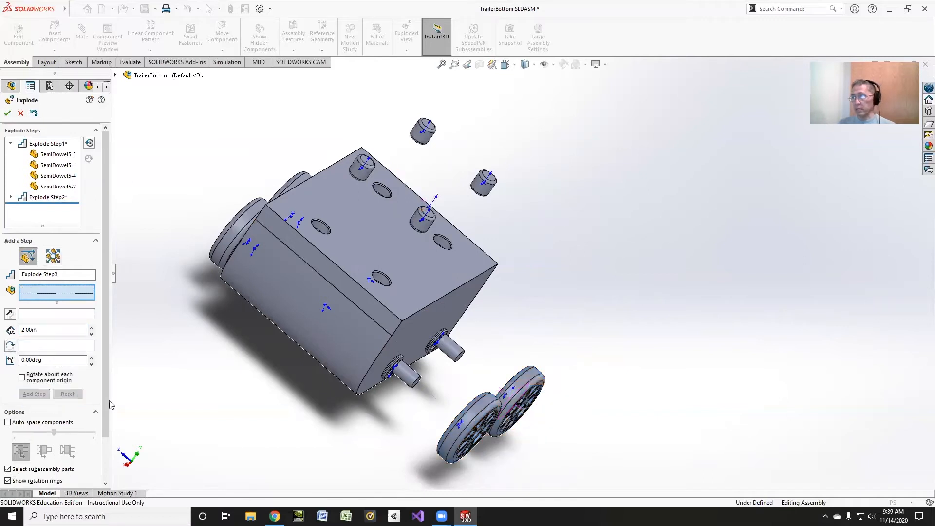
Add an explode step that moves the two separate SemiWasher parts 1.5 in outward along the Z axis, toward the exploded wheels.
{"action": "left_click", "coordinate": [391, 371]}
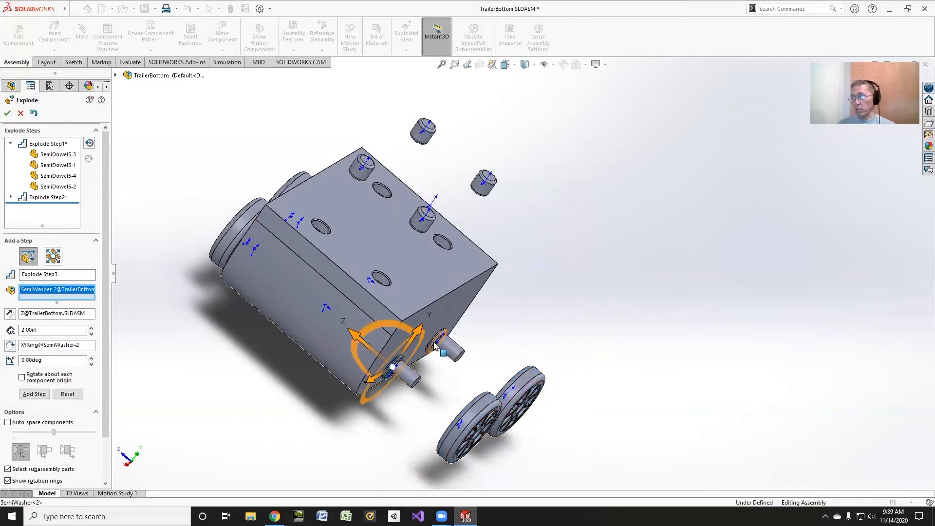
{"action": "left_click", "coordinate": [434, 346]}
{"action": "left_click_drag", "start_coordinate": [395, 306], "coordinate": [425, 330]}
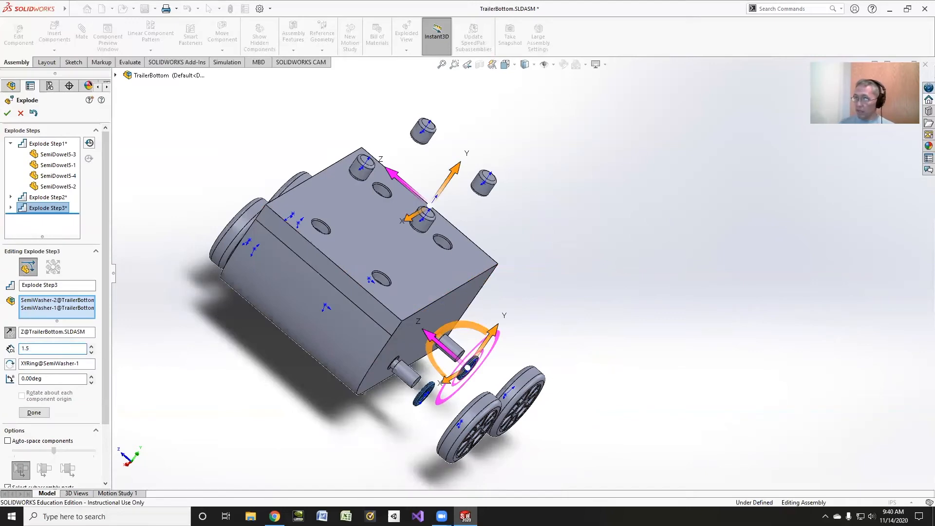
{"action": "key", "text": "Return"}
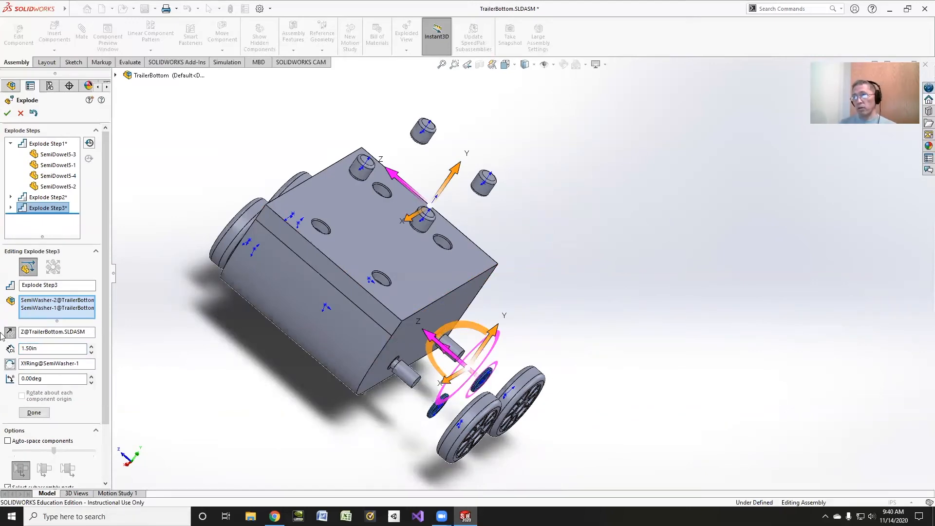
{"action": "middle_click_drag", "start_coordinate": [158, 437], "coordinate": [192, 446]}
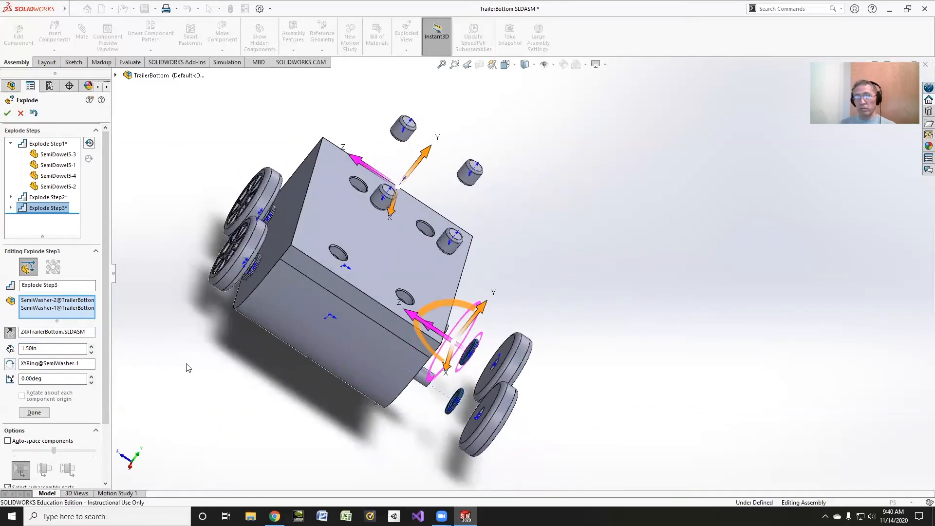
{"action": "scroll", "coordinate": [190, 365], "scroll_direction": "down", "scroll_amount": 2}
{"action": "scroll", "coordinate": [284, 289], "scroll_direction": "up", "scroll_amount": 3}
{"action": "scroll", "coordinate": [73, 409], "scroll_direction": "down", "scroll_amount": 3}
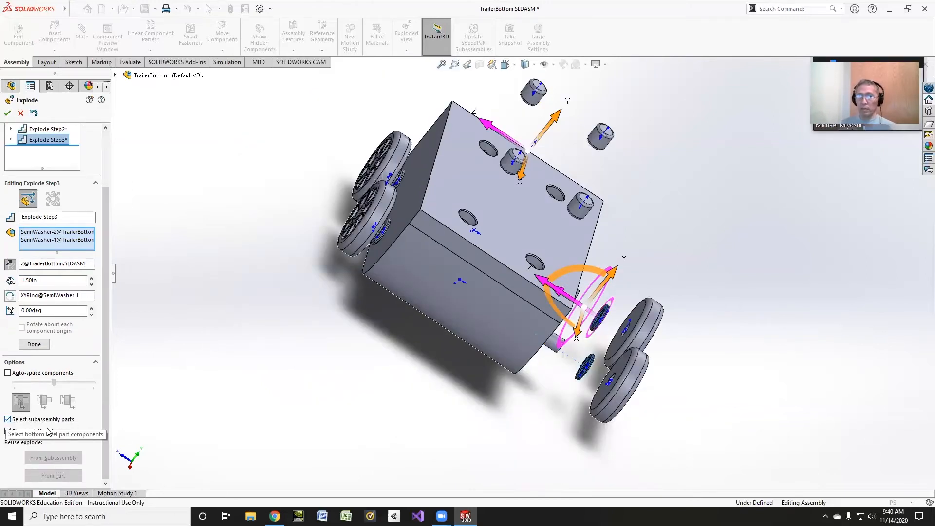
{"action": "left_click", "coordinate": [34, 345]}
Try to explode both AxleWheel axles outward along the Z axis before their wheels, and undo the attempt.
{"action": "left_click", "coordinate": [358, 217]}
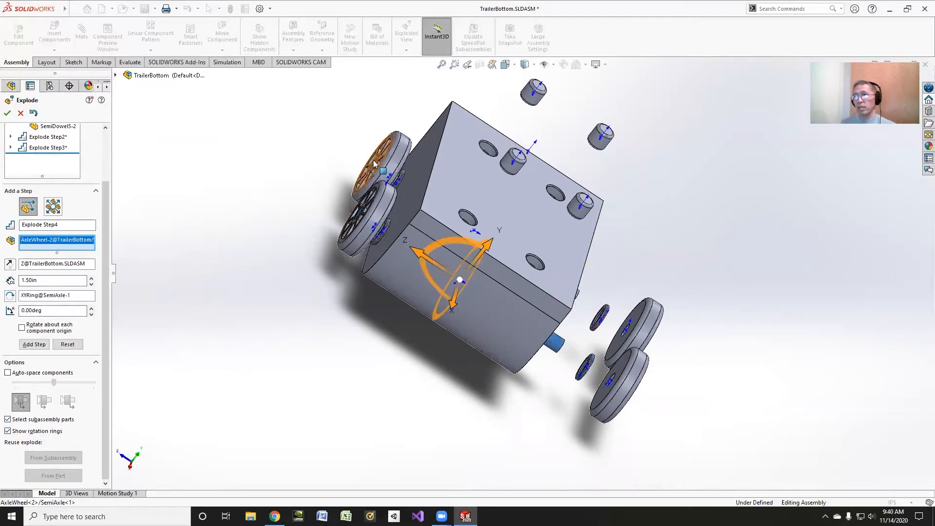
{"action": "left_click", "coordinate": [378, 160]}
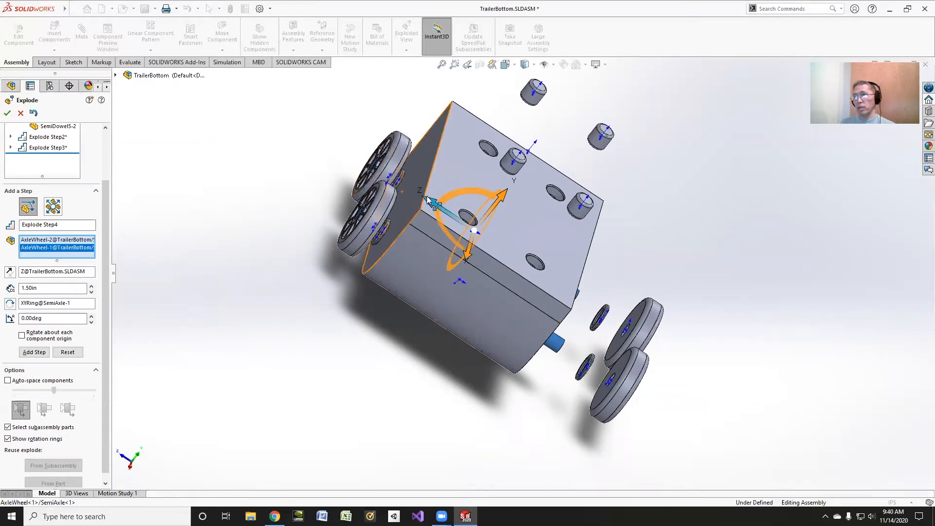
{"action": "left_click_drag", "start_coordinate": [430, 201], "coordinate": [195, 147]}
{"action": "right_click", "coordinate": [62, 259]}
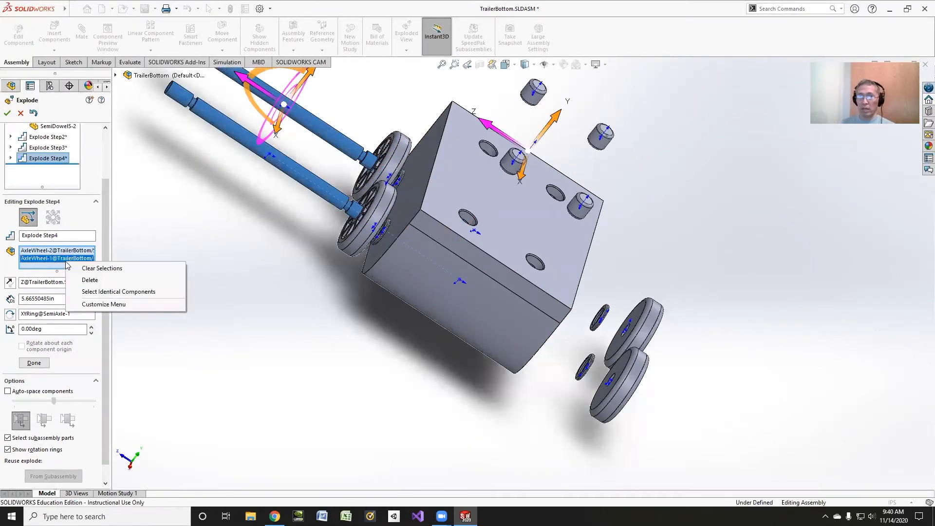
{"action": "left_click", "coordinate": [90, 265]}
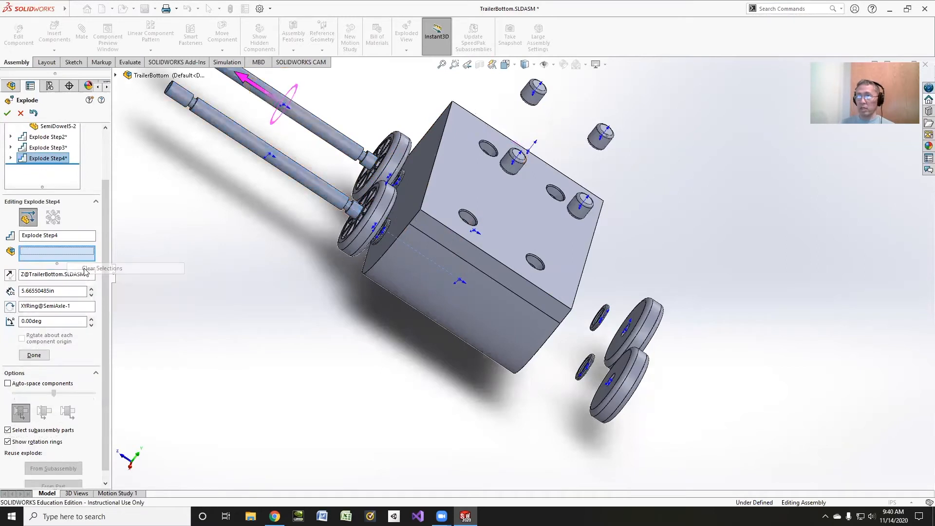
{"action": "left_click", "coordinate": [43, 147]}
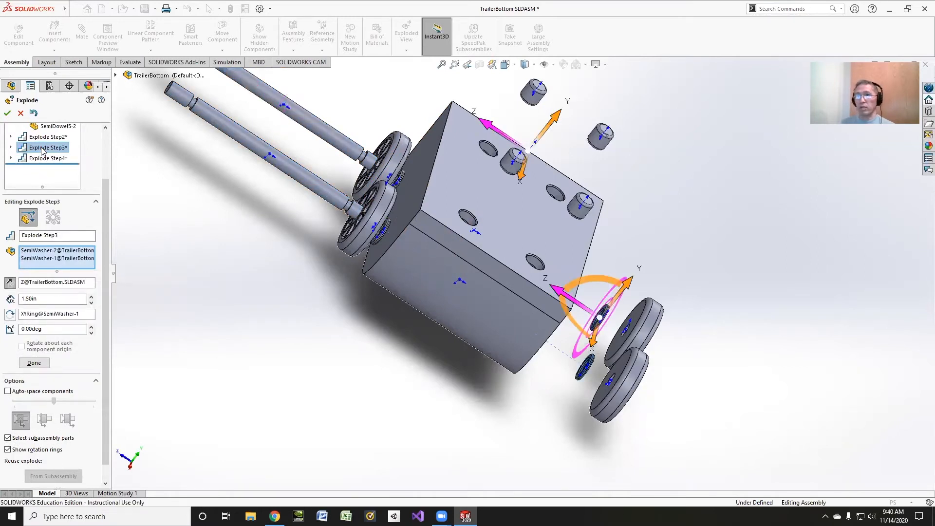
{"action": "right_click", "coordinate": [45, 258]}
{"action": "left_click", "coordinate": [74, 262]}
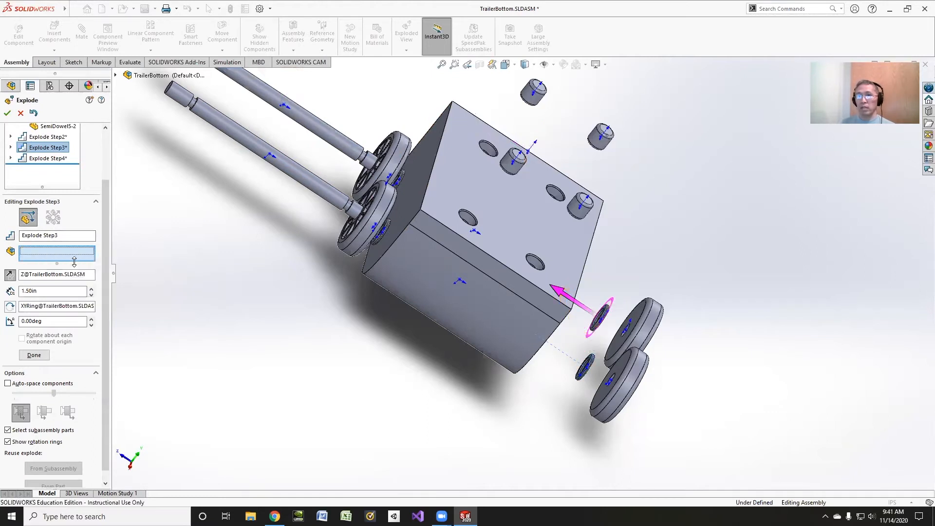
{"action": "key", "text": "ctrl+z"}
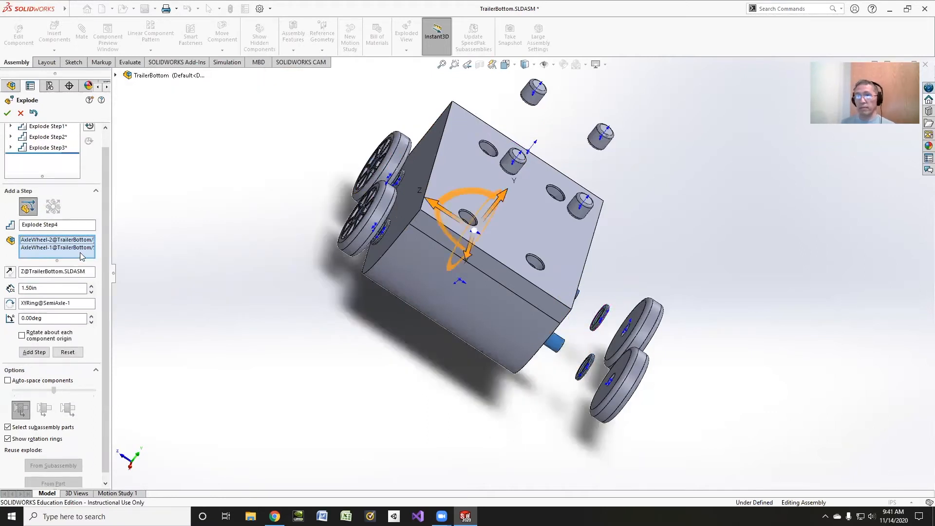
Add an explode step that moves only the wheels of both AxleWheel subassemblies 6 in outward along the Z axis.
{"action": "left_click", "coordinate": [53, 147]}
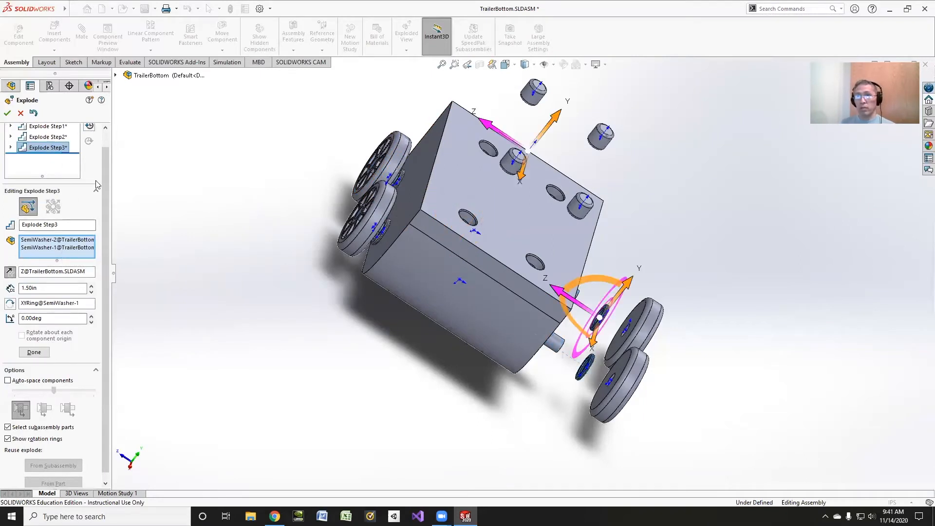
{"action": "scroll", "coordinate": [96, 184], "scroll_direction": "up", "scroll_amount": 2}
{"action": "left_click", "coordinate": [43, 154]}
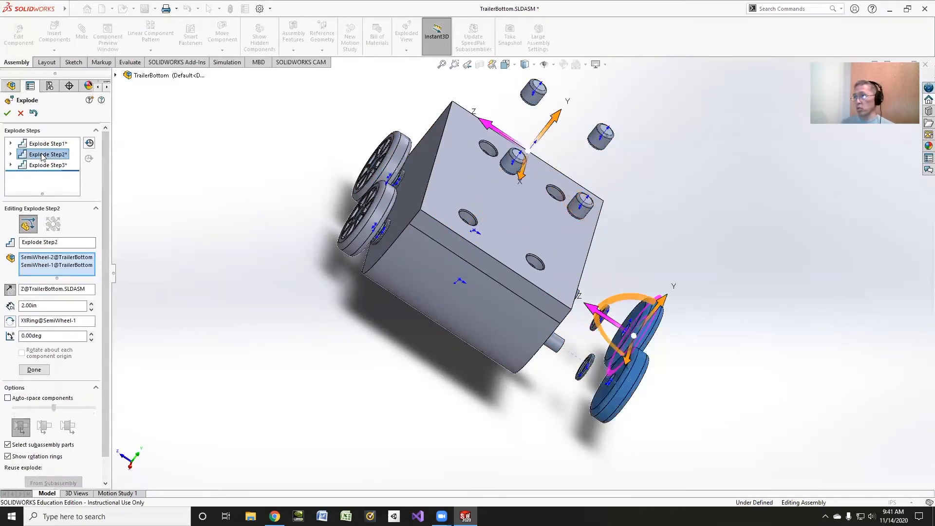
{"action": "left_click", "coordinate": [44, 165]}
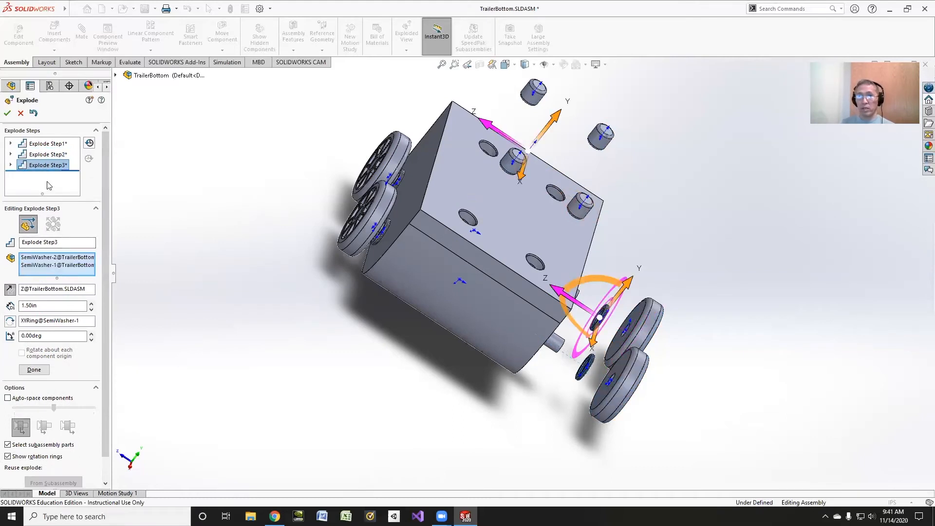
{"action": "left_click", "coordinate": [43, 188]}
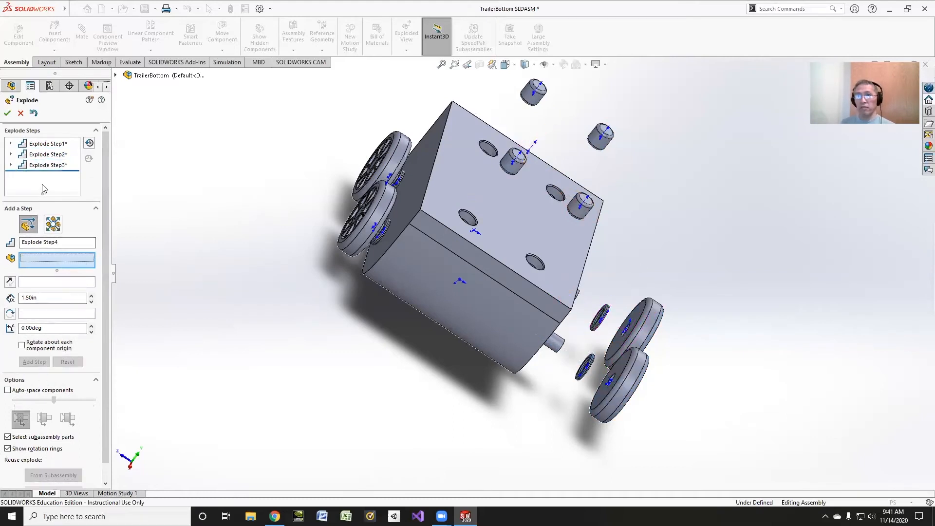
{"action": "left_click", "coordinate": [348, 233]}
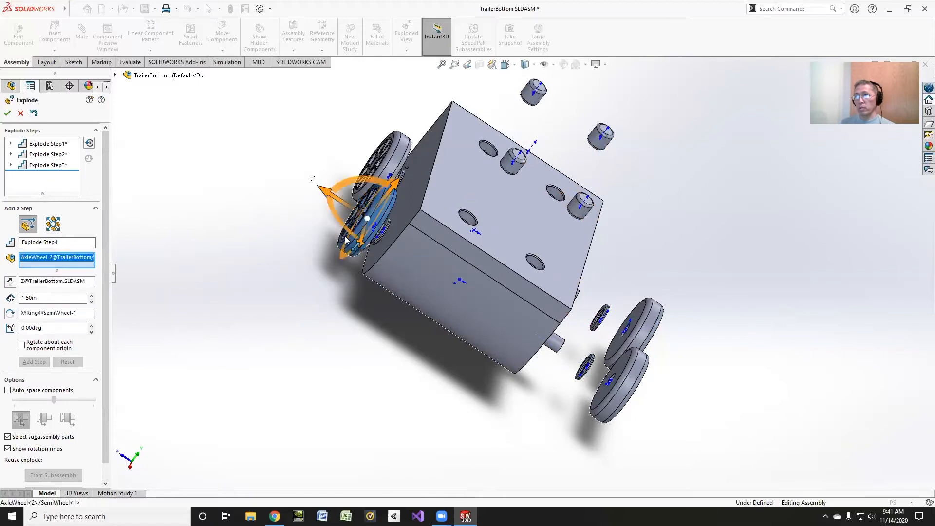
{"action": "left_click", "coordinate": [381, 163]}
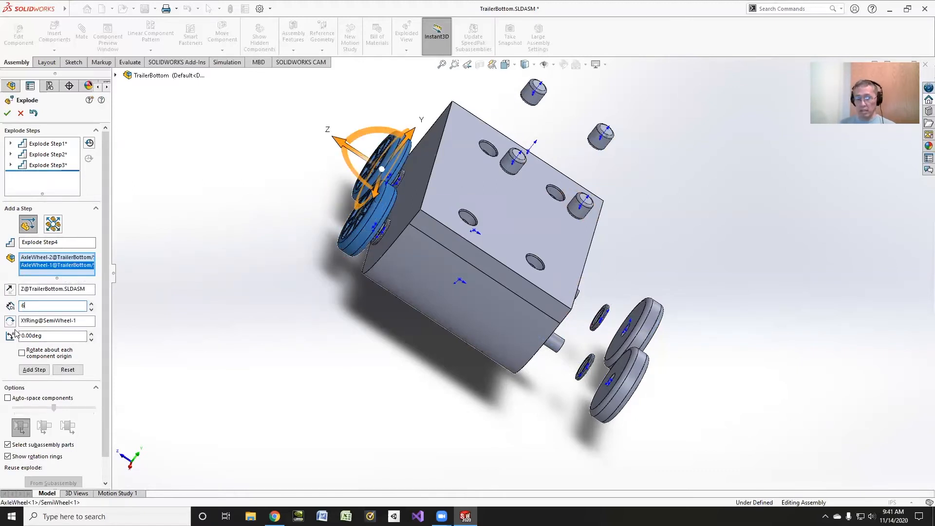
{"action": "left_click", "coordinate": [34, 369]}
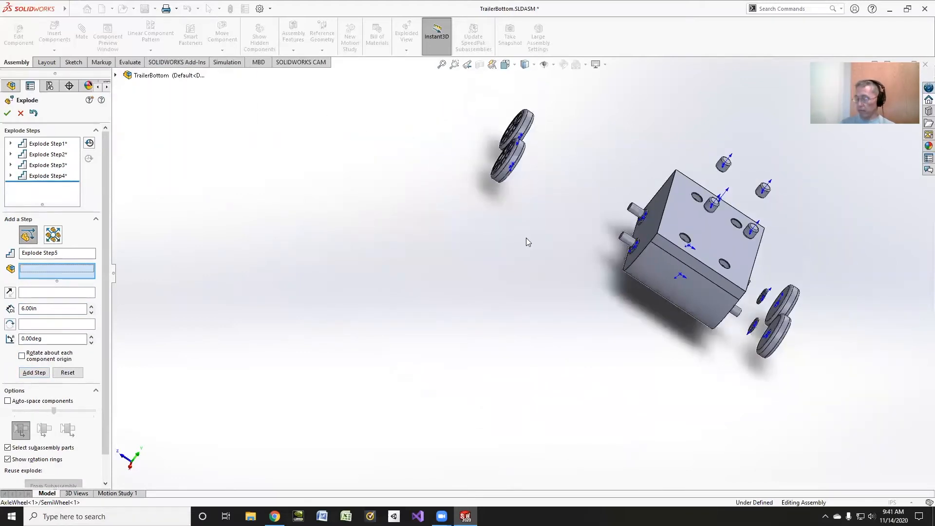
Add an explode step that moves the washers of both AxleWheel subassemblies 5 in outward along the Z axis.
{"action": "middle_click_drag", "start_coordinate": [526, 238], "coordinate": [225, 247], "text": "ctrl"}
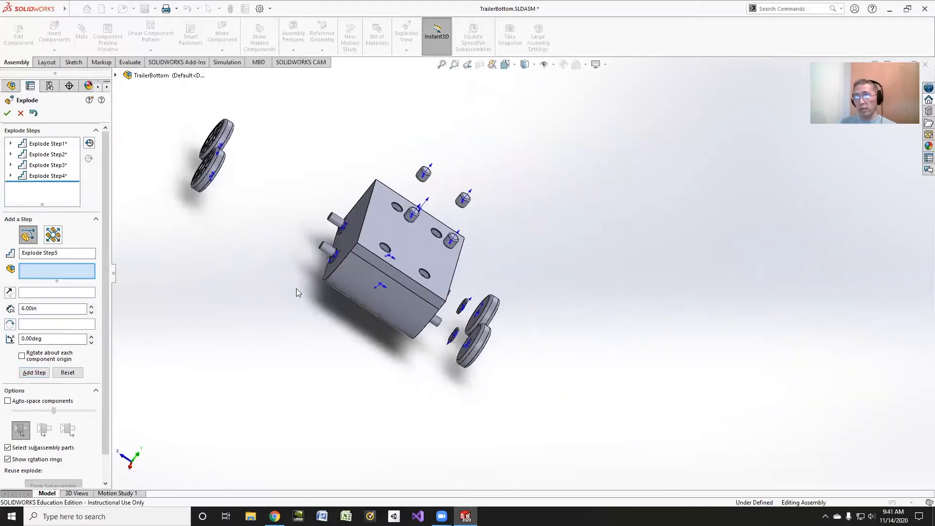
{"action": "left_click", "coordinate": [322, 266]}
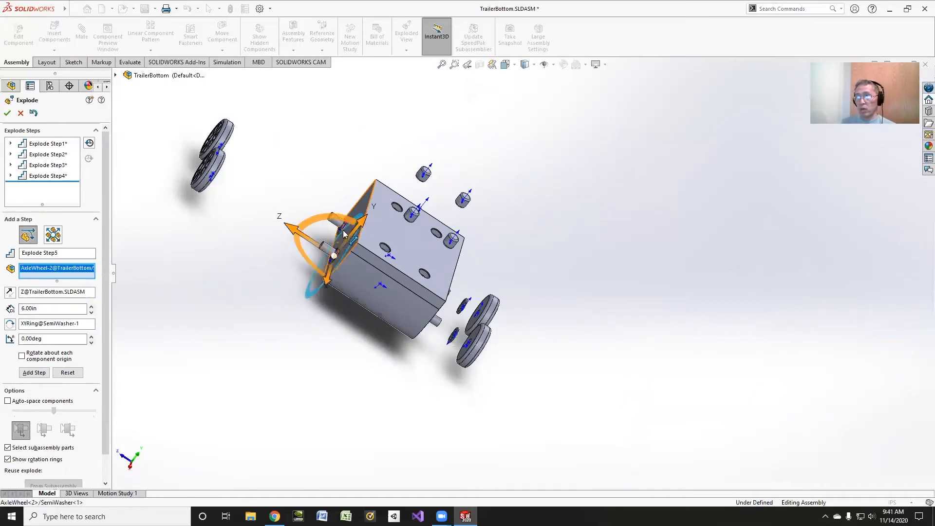
{"action": "left_click", "coordinate": [344, 232]}
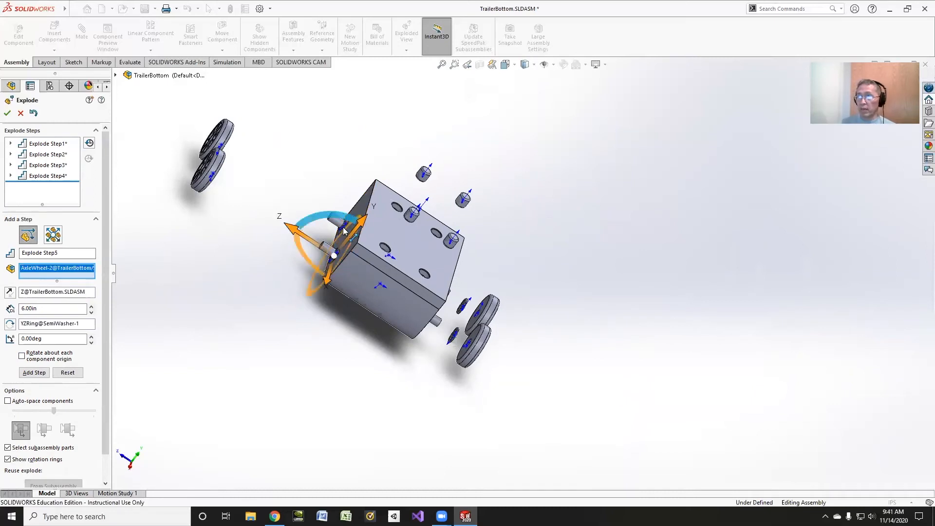
{"action": "scroll", "coordinate": [314, 218], "scroll_direction": "down", "scroll_amount": 5}
{"action": "left_click", "coordinate": [396, 242]}
{"action": "scroll", "coordinate": [292, 275], "scroll_direction": "up", "scroll_amount": 1}
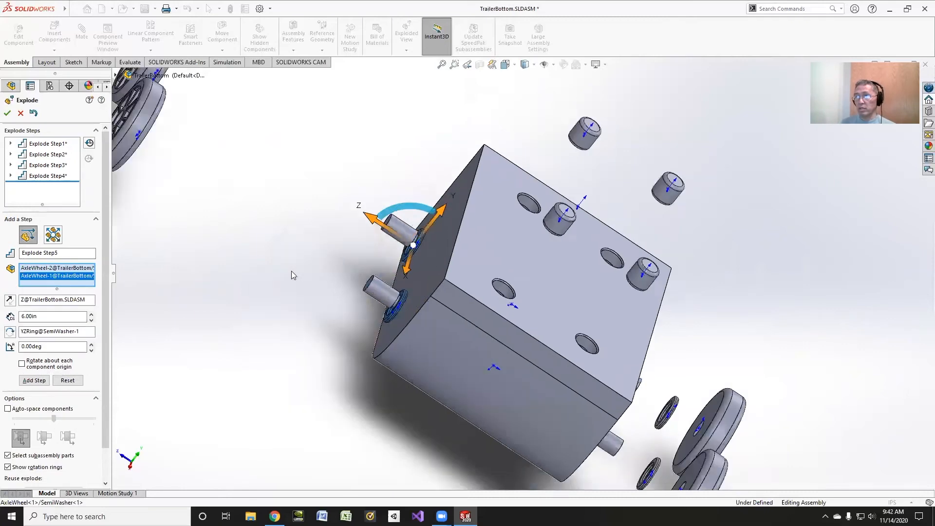
{"action": "scroll", "coordinate": [291, 271], "scroll_direction": "up", "scroll_amount": 4}
{"action": "double_click", "coordinate": [50, 316]}
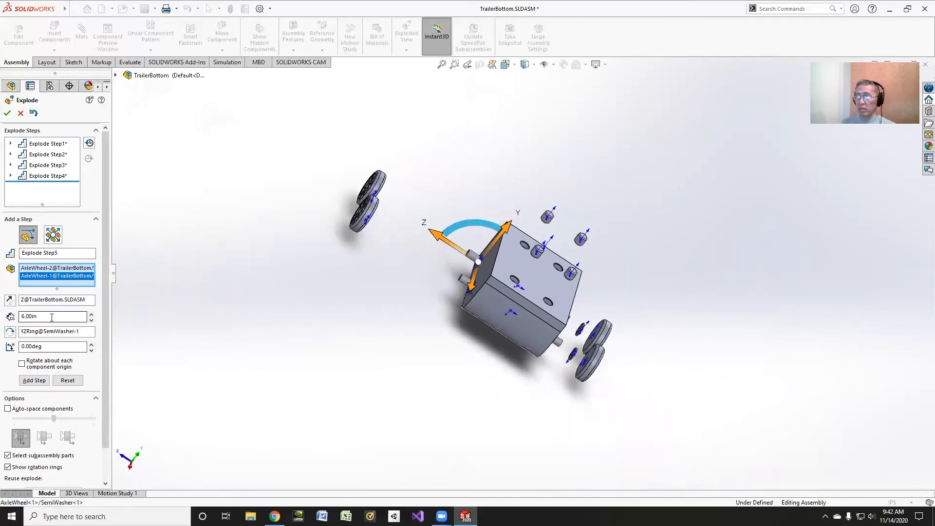
{"action": "key", "text": "Return"}
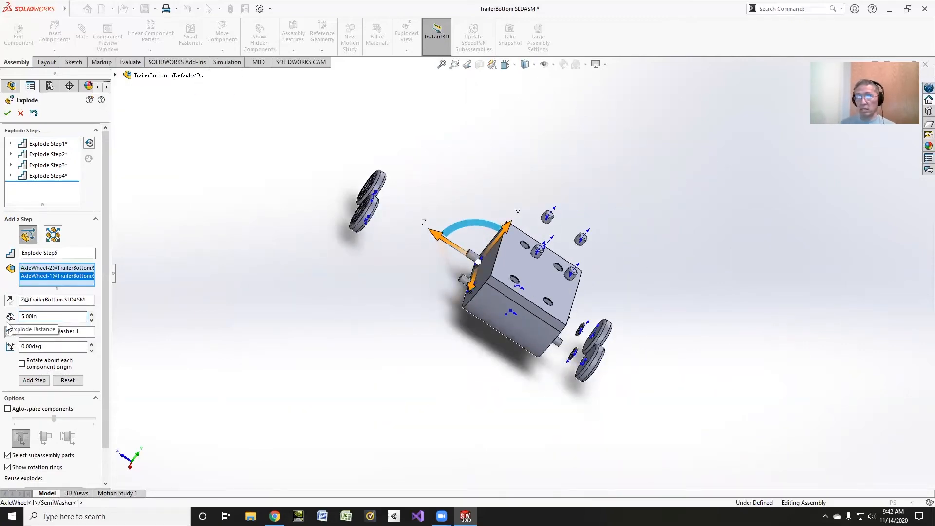
{"action": "left_click", "coordinate": [35, 380]}
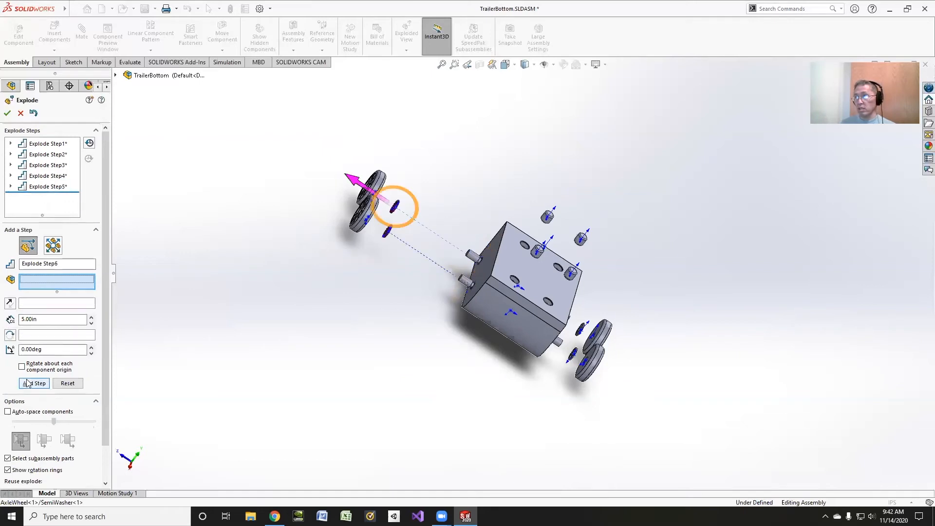
Add an explode step that moves the axles of both AxleWheel subassemblies 4 in out of the body along the Z axis.
{"action": "left_click", "coordinate": [463, 281]}
{"action": "left_click", "coordinate": [472, 255]}
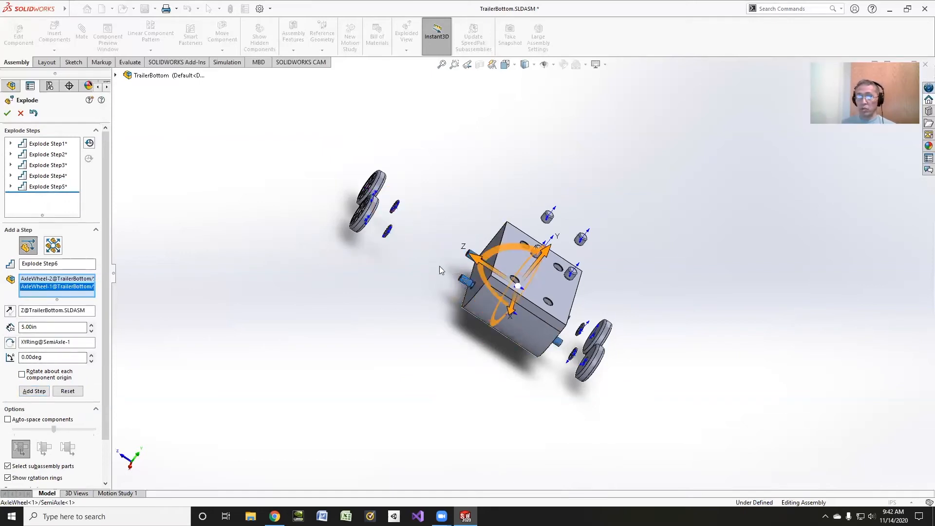
{"action": "left_click_drag", "start_coordinate": [40, 326], "coordinate": [2, 330]}
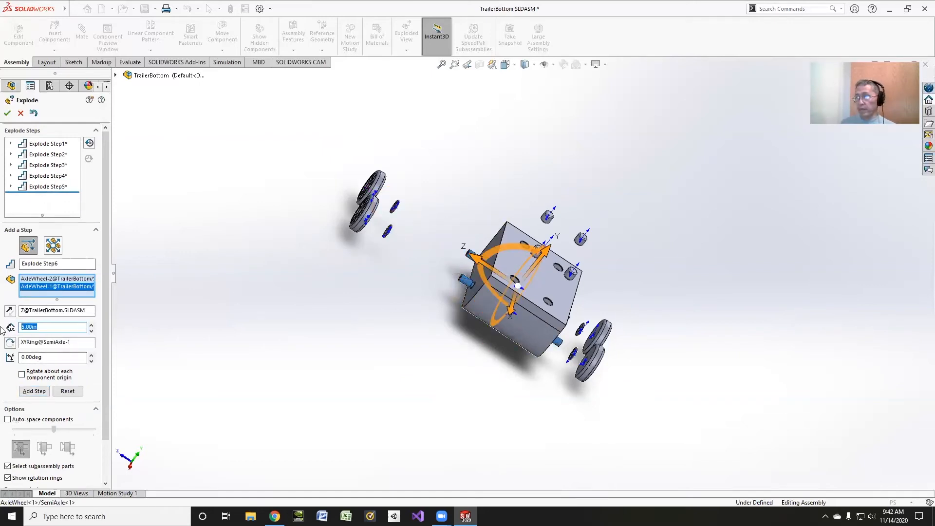
{"action": "left_click", "coordinate": [34, 390]}
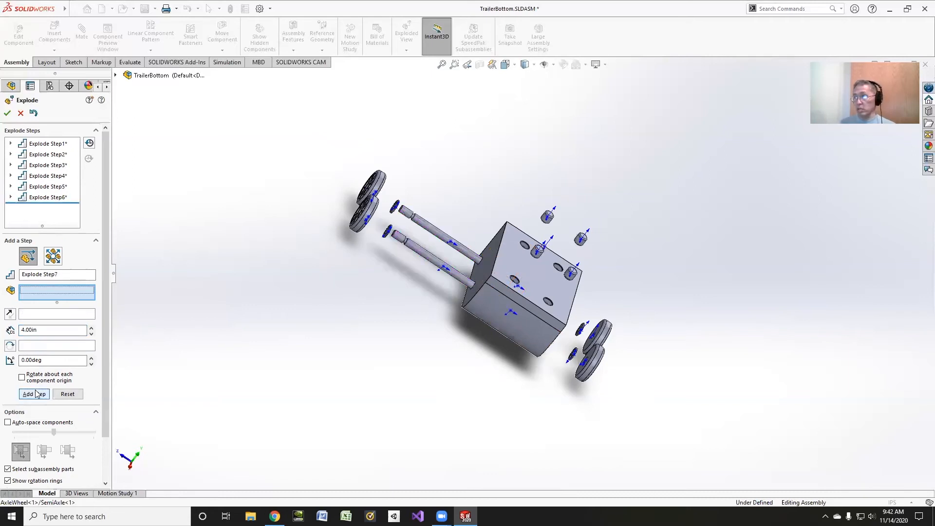
{"action": "left_click_drag", "start_coordinate": [44, 330], "coordinate": [2, 329]}
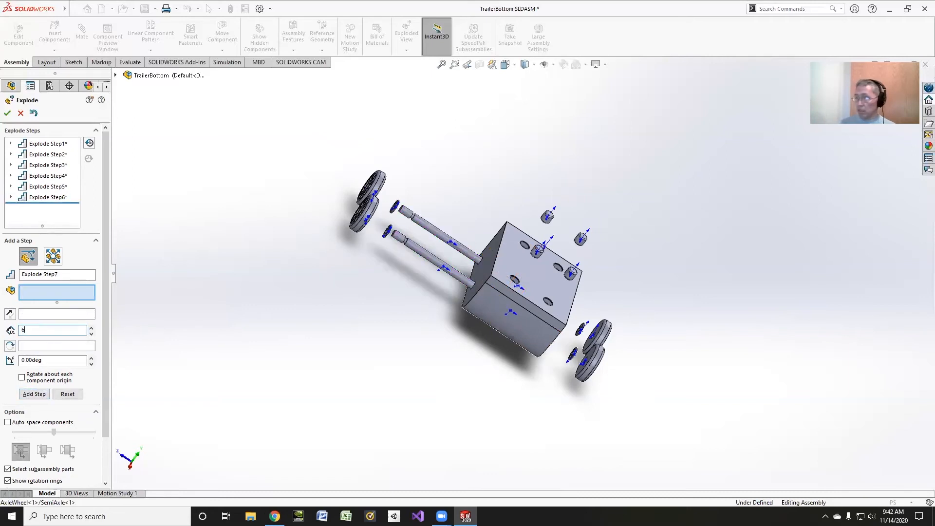
{"action": "type", "text": "6"}
{"action": "key", "text": "Tab"}
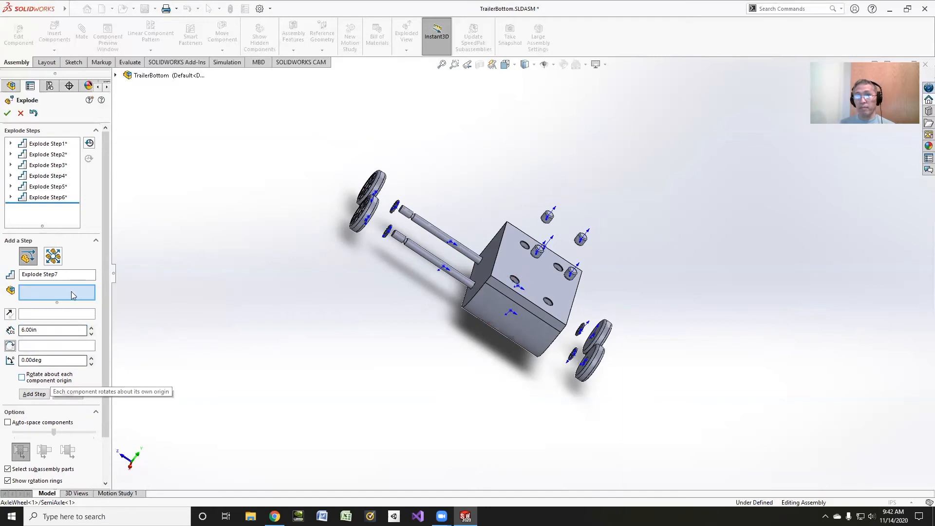
Change the explode distance of the AxleWheel axles to 6 in and of the AxleWheel washers to 7 in.
{"action": "double_click", "coordinate": [49, 197]}
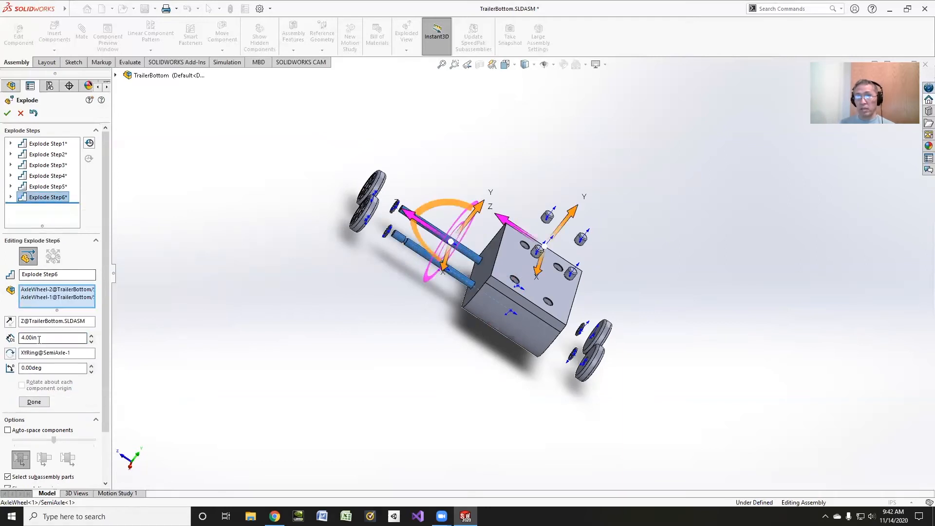
{"action": "type", "text": "6"}
{"action": "key", "text": "Tab"}
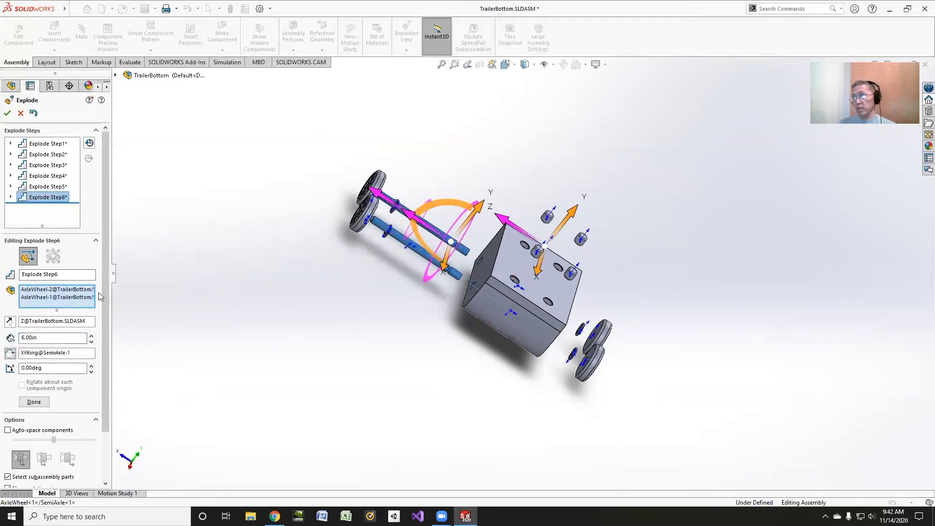
{"action": "double_click", "coordinate": [40, 189]}
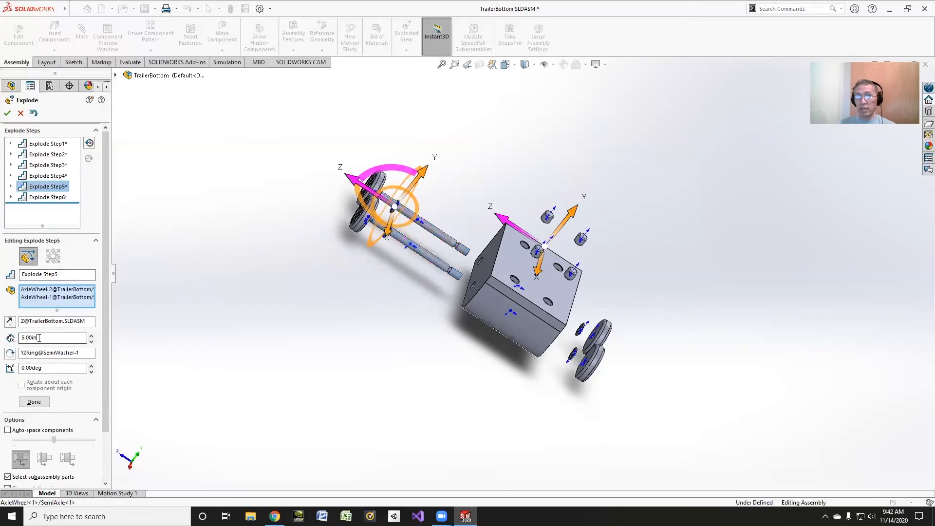
{"action": "key", "text": "Tab"}
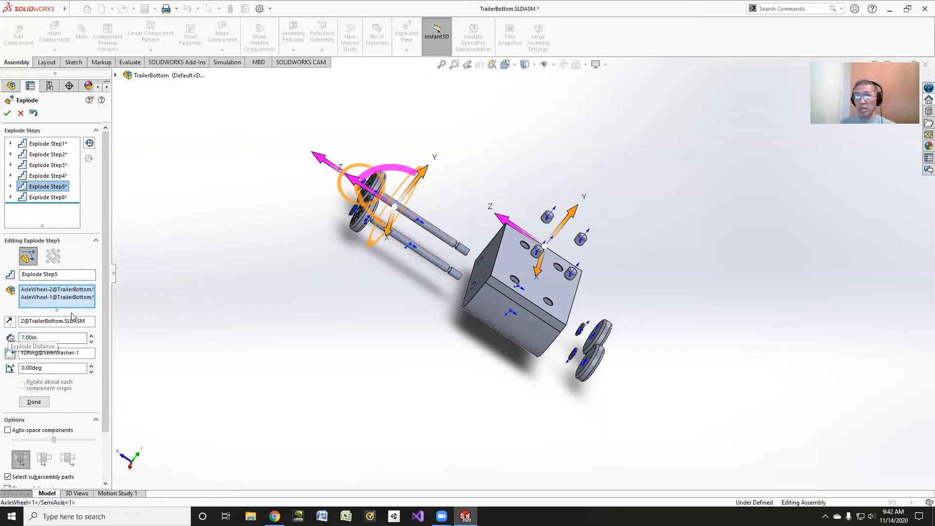
Set the explode distance of the AxleWheel wheels to 8 in, then finish the exploded view and save the assembly.
{"action": "double_click", "coordinate": [45, 176]}
{"action": "left_click", "coordinate": [45, 337]}
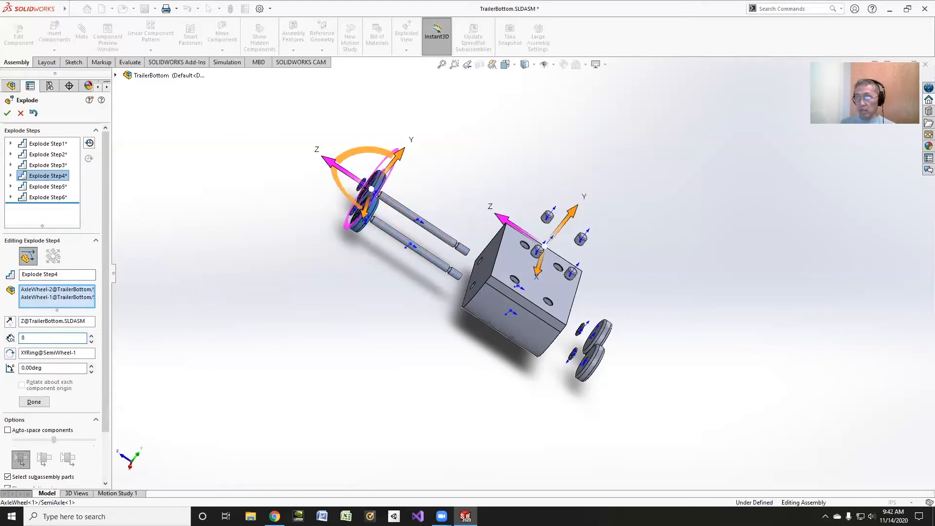
{"action": "key", "text": "Tab"}
{"action": "left_click", "coordinate": [8, 114]}
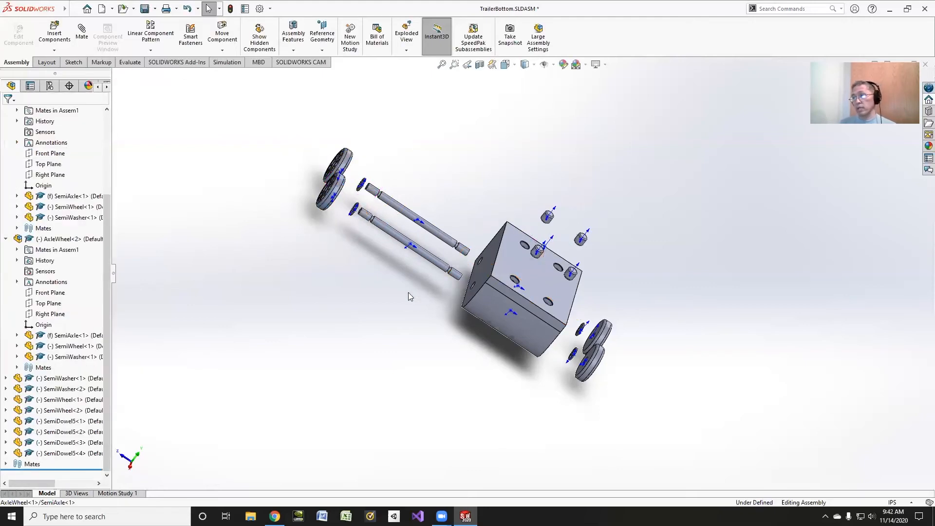
{"action": "left_click", "coordinate": [144, 10]}
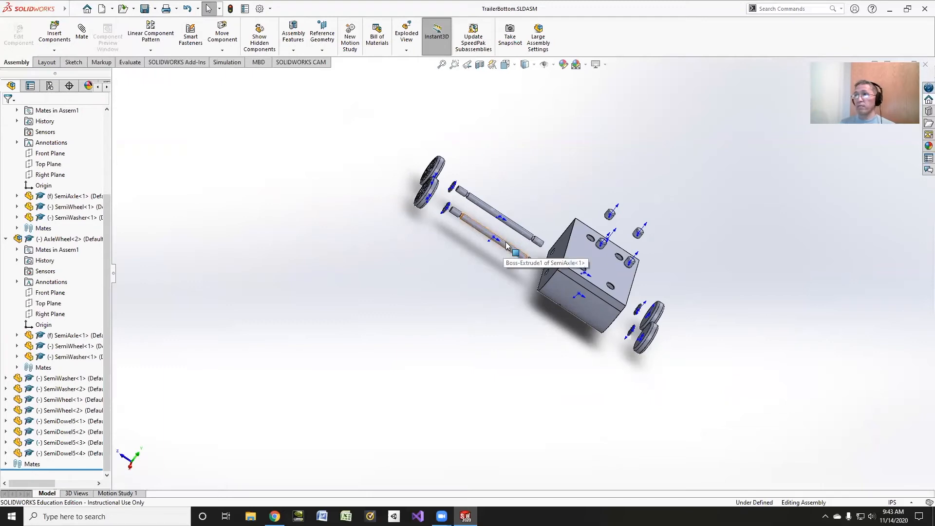
Create a drawing from the TrailerBottom assembly on an A (ANSI) Landscape sheet with the standard sheet format.
{"action": "scroll", "coordinate": [570, 229], "scroll_direction": "up", "scroll_amount": 2}
{"action": "scroll", "coordinate": [544, 285], "scroll_direction": "down", "scroll_amount": 5}
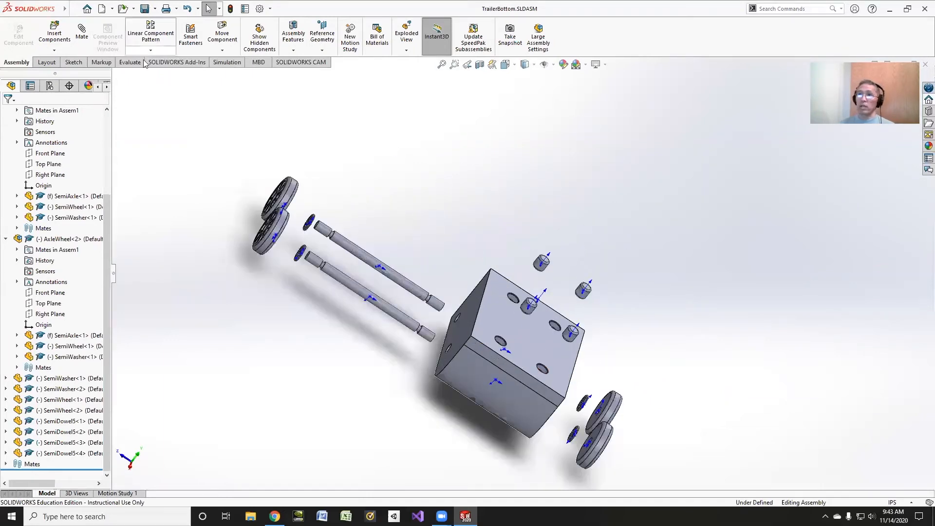
{"action": "left_click", "coordinate": [78, 8]}
{"action": "left_click", "coordinate": [99, 92]}
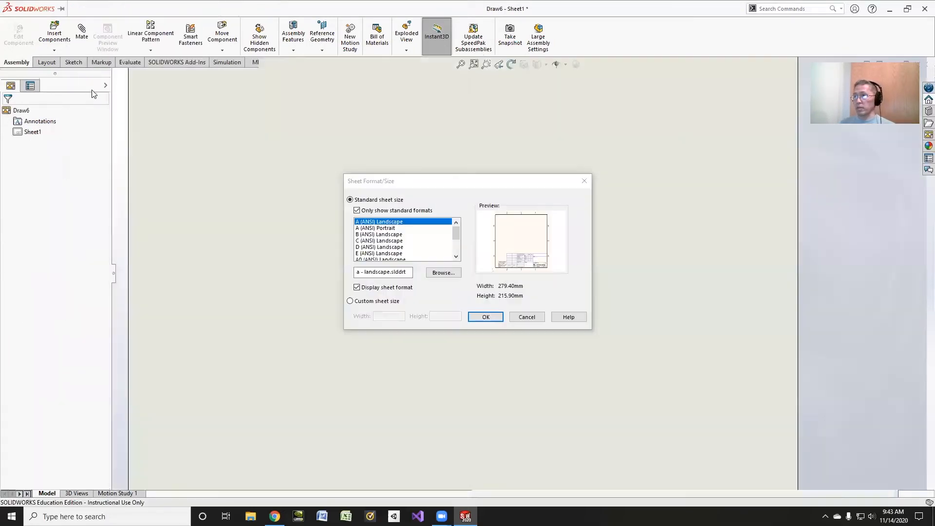
{"action": "left_click", "coordinate": [482, 317]}
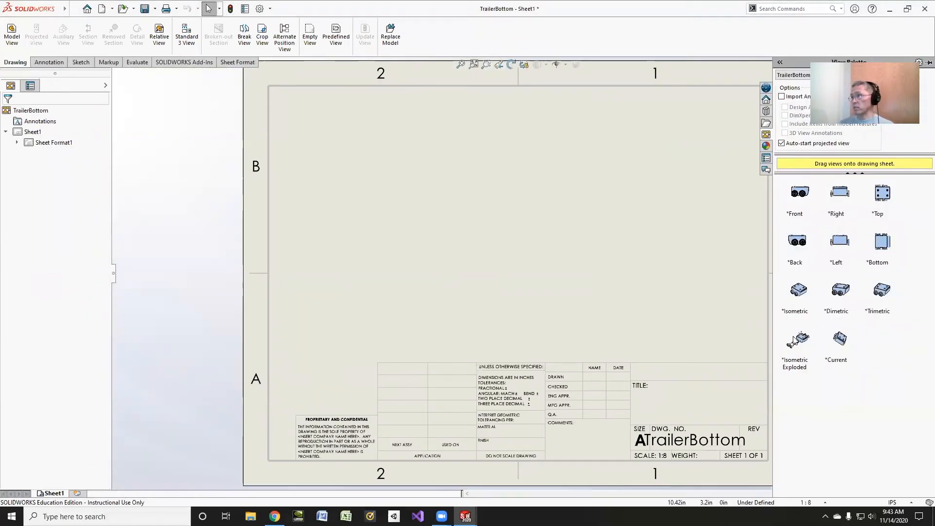
Place the Isometric Exploded view of TrailerBottom in the upper-left area of the drawing sheet.
{"action": "mouse_move", "coordinate": [804, 341]}
{"action": "left_mouse_down"}
{"action": "mouse_move", "coordinate": [651, 266]}
{"action": "mouse_move", "coordinate": [439, 229]}
{"action": "mouse_move", "coordinate": [404, 235]}
{"action": "left_mouse_up"}
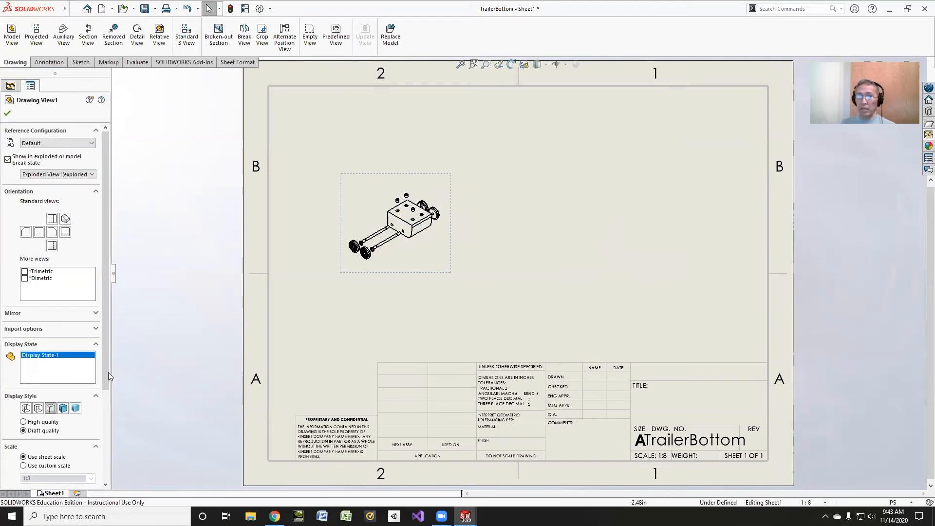
{"action": "left_click_drag", "start_coordinate": [106, 363], "coordinate": [91, 190]}
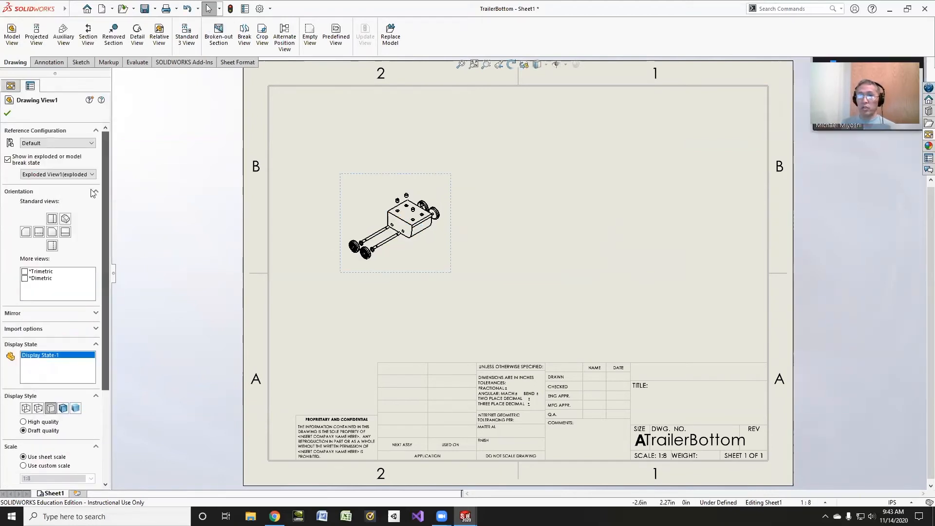
{"action": "left_click", "coordinate": [6, 114]}
Set the sheet scale to 1:4 and reposition the exploded view slightly toward the sheet's centre.
{"action": "right_click", "coordinate": [38, 131]}
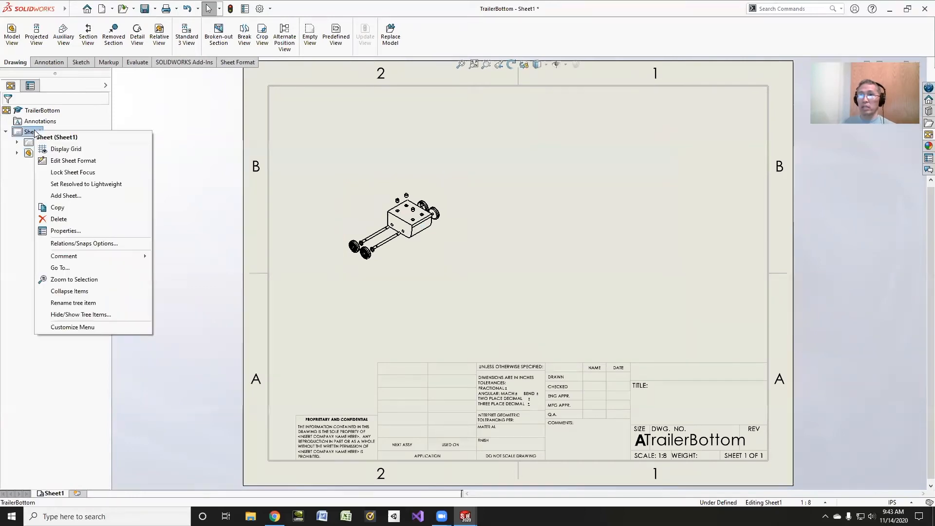
{"action": "left_click", "coordinate": [47, 230]}
{"action": "double_click", "coordinate": [335, 142]}
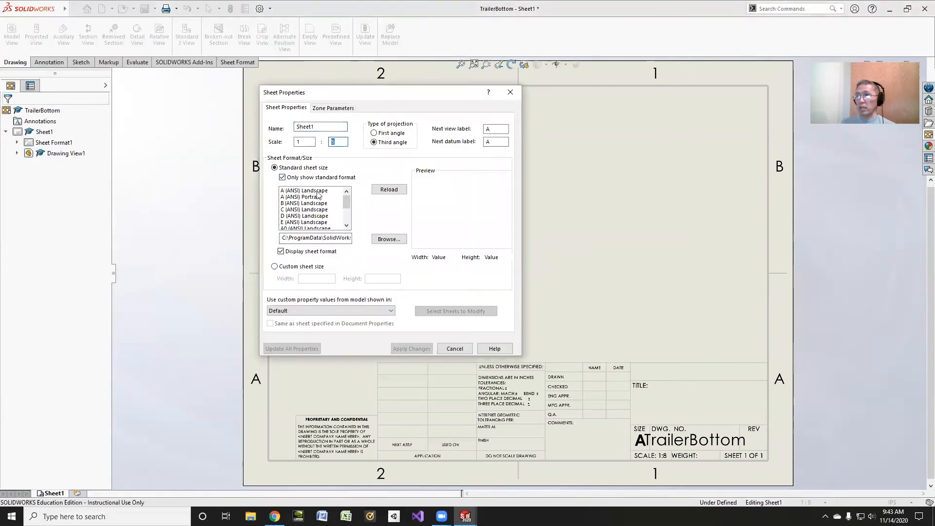
{"action": "type", "text": "4"}
{"action": "left_click", "coordinate": [411, 348]}
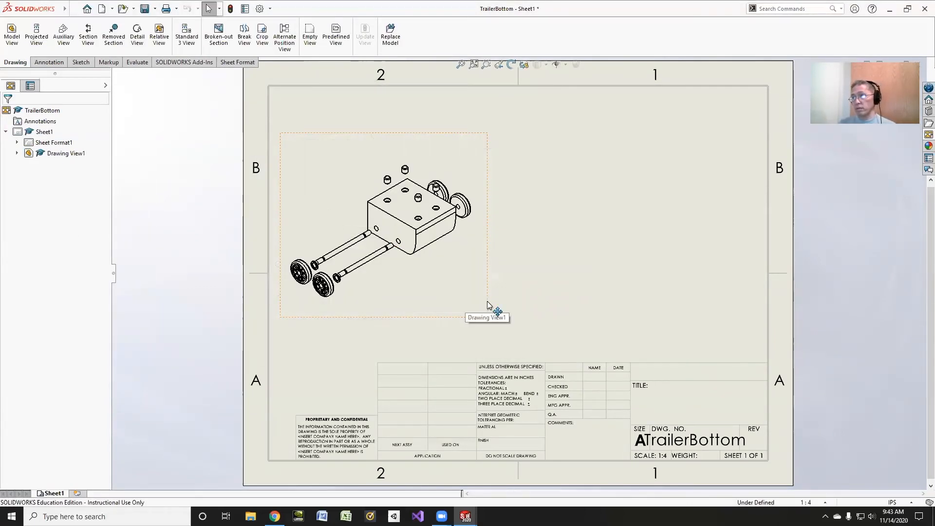
{"action": "left_click_drag", "start_coordinate": [488, 315], "coordinate": [517, 334]}
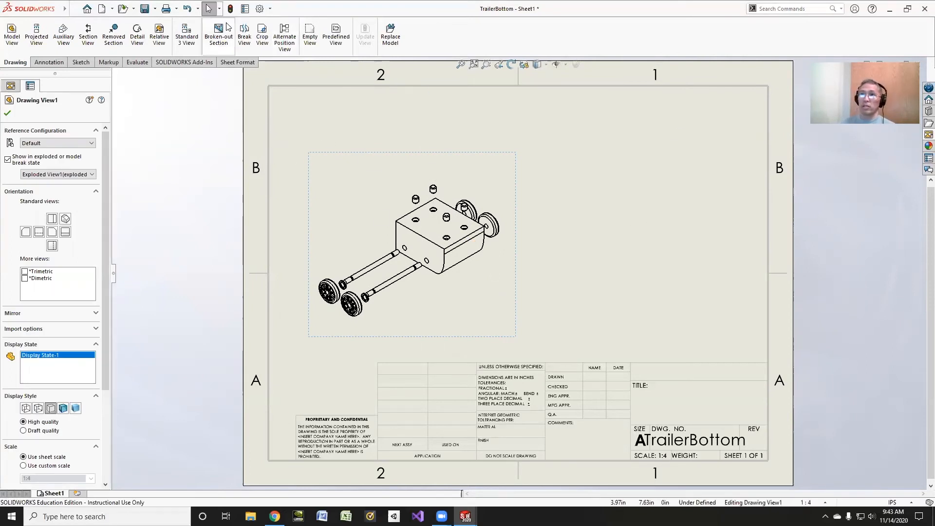
{"action": "left_click", "coordinate": [50, 63]}
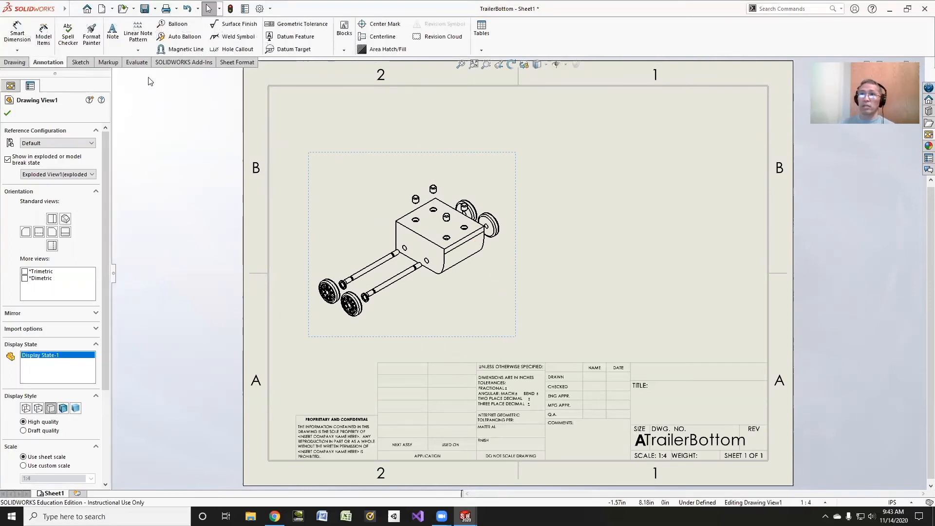
{"action": "left_click", "coordinate": [21, 64]}
{"action": "left_click", "coordinate": [7, 113]}
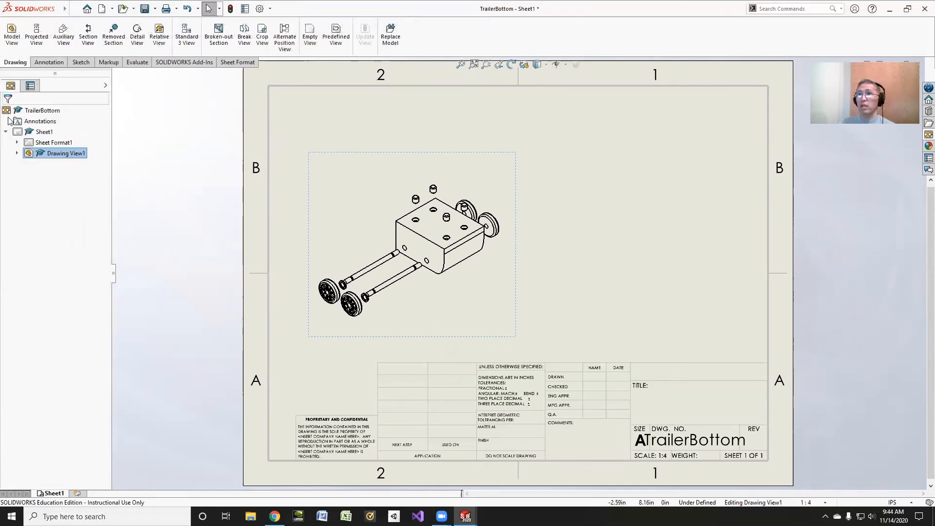
Insert an indented bill of materials with detailed numbering for the exploded view, placed at the sheet's upper-right corner.
{"action": "left_click", "coordinate": [60, 62]}
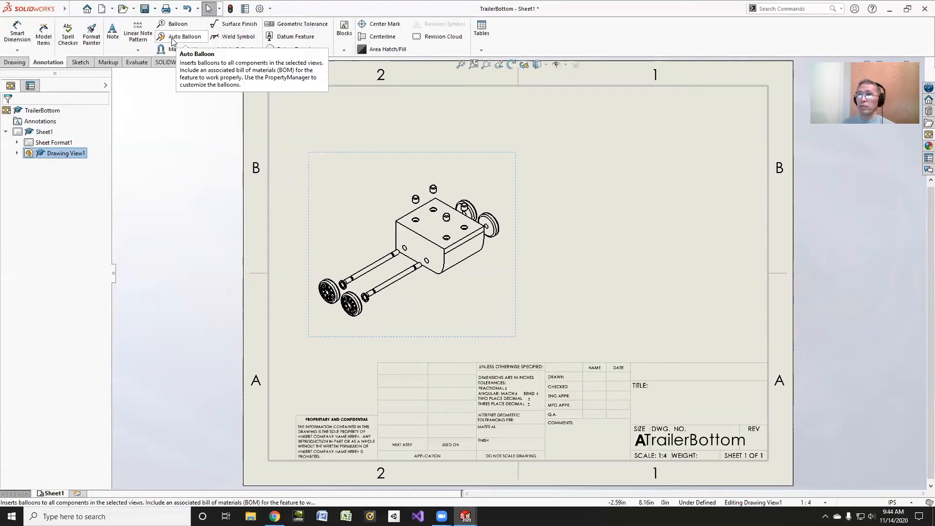
{"action": "left_click", "coordinate": [480, 34]}
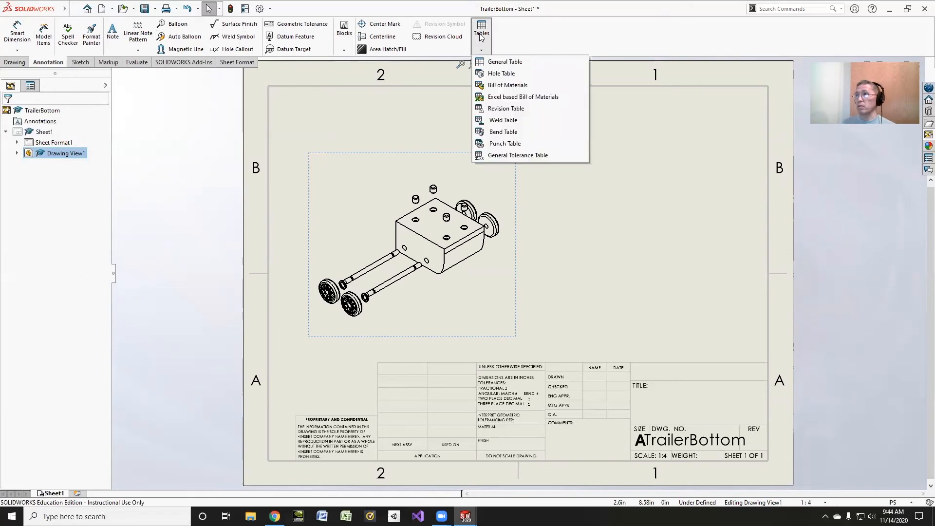
{"action": "left_click", "coordinate": [501, 84]}
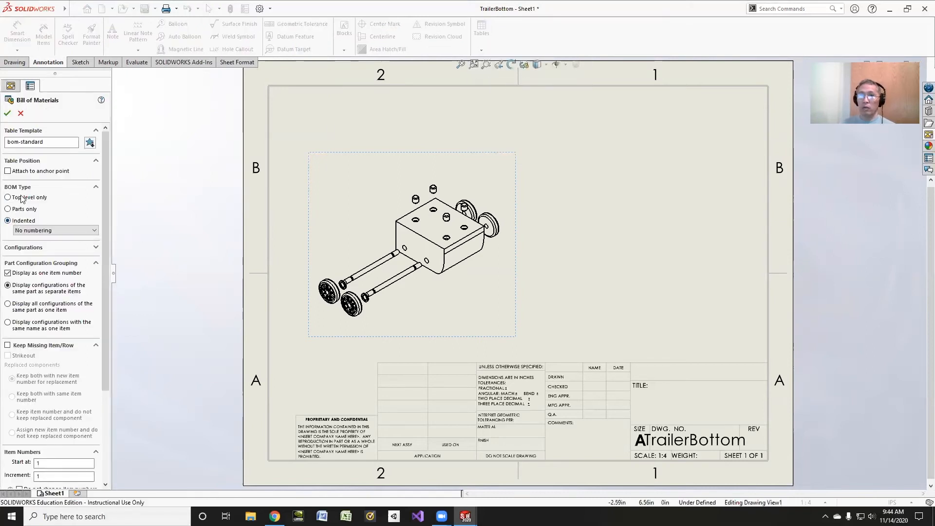
{"action": "left_click", "coordinate": [25, 210]}
{"action": "left_click", "coordinate": [23, 221]}
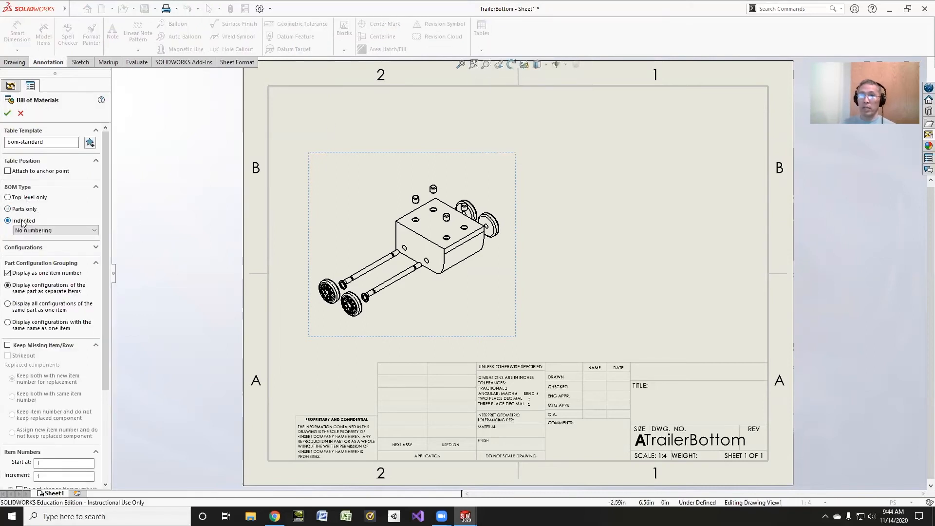
{"action": "left_click", "coordinate": [54, 232]}
{"action": "left_click", "coordinate": [48, 245]}
{"action": "left_click", "coordinate": [7, 113]}
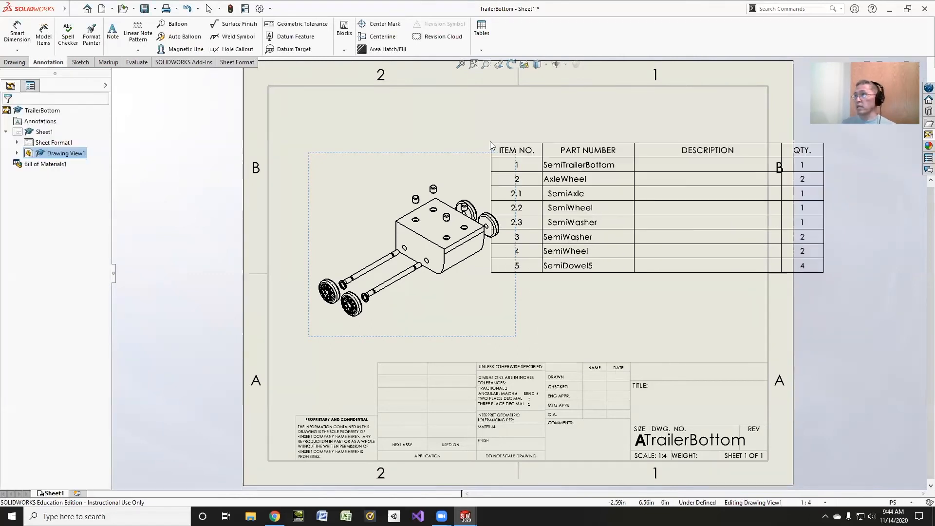
{"action": "left_click", "coordinate": [425, 106]}
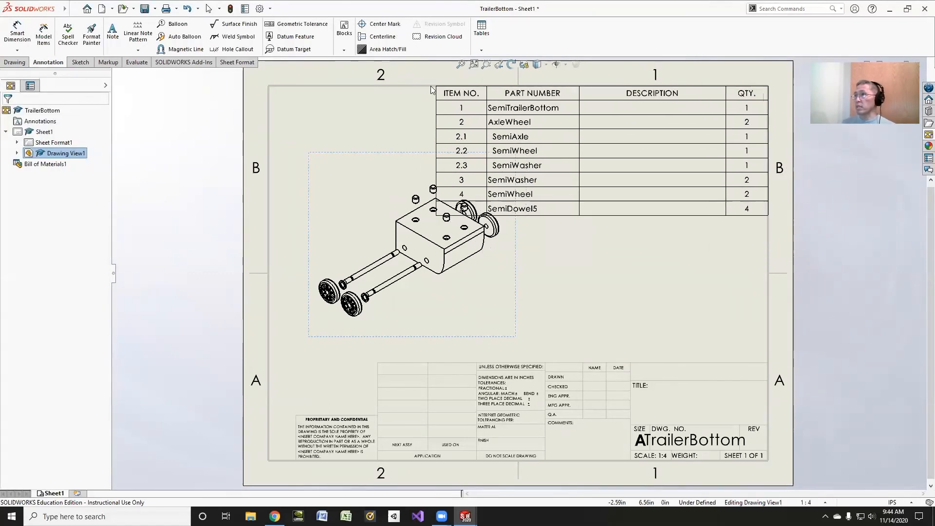
Delete the Description column from the bill of materials and move the narrowed table back against the sheet's upper-right corner.
{"action": "right_click", "coordinate": [666, 94]}
{"action": "mouse_move", "coordinate": [697, 165]}
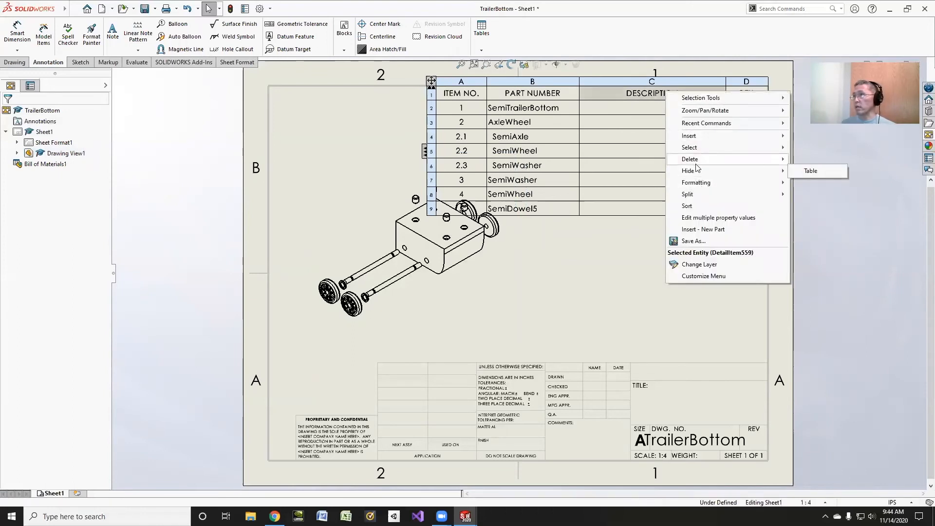
{"action": "left_click", "coordinate": [625, 83]}
{"action": "right_click", "coordinate": [640, 95]}
{"action": "mouse_move", "coordinate": [701, 163]}
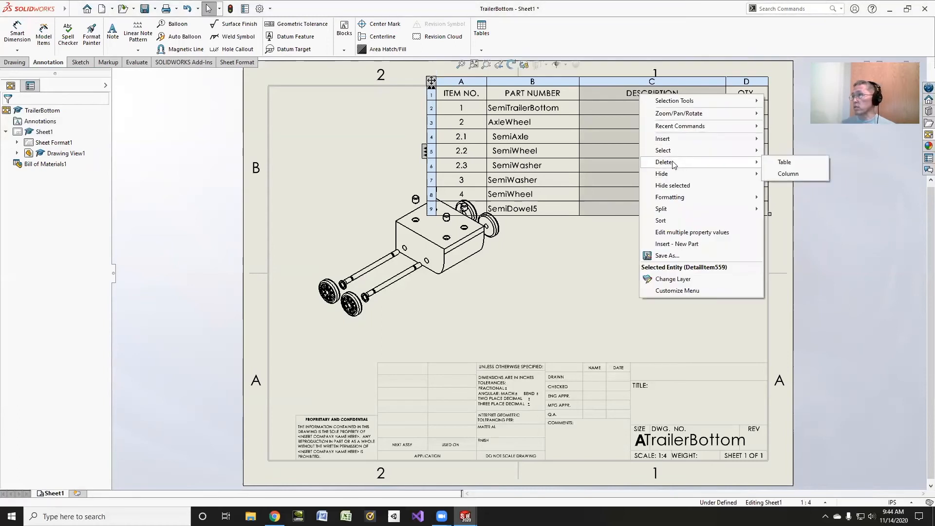
{"action": "left_click", "coordinate": [780, 174]}
{"action": "left_click_drag", "start_coordinate": [431, 81], "coordinate": [578, 86]}
{"action": "left_click", "coordinate": [587, 176]}
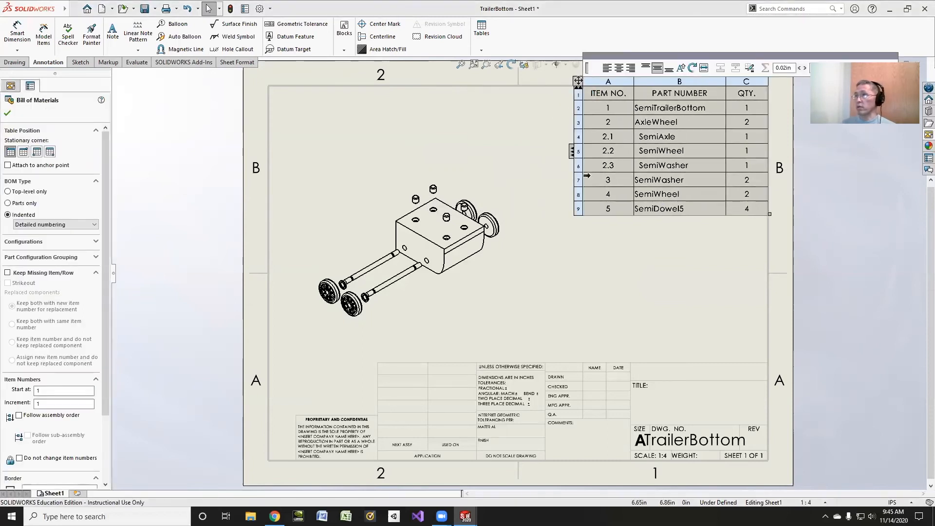
Add automatic circular item-number balloons to the exploded view's components.
{"action": "left_click", "coordinate": [183, 39]}
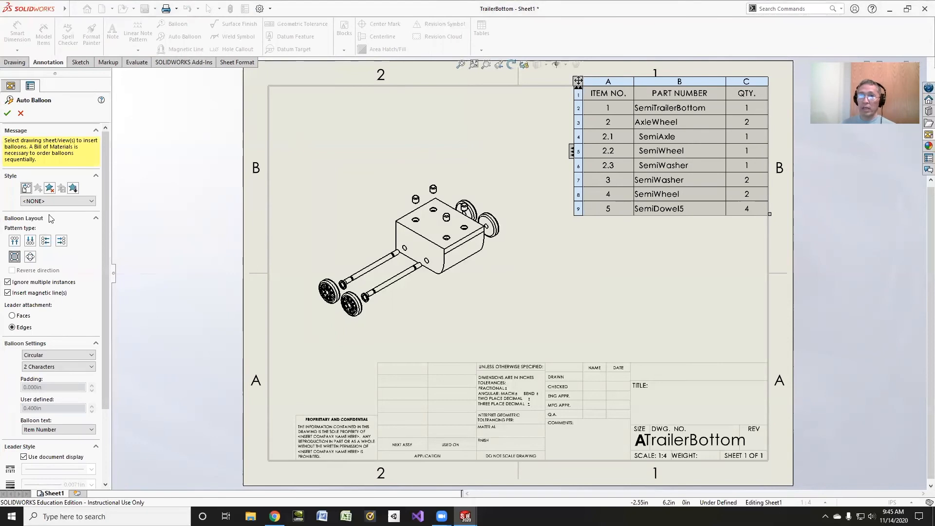
{"action": "left_click", "coordinate": [7, 115]}
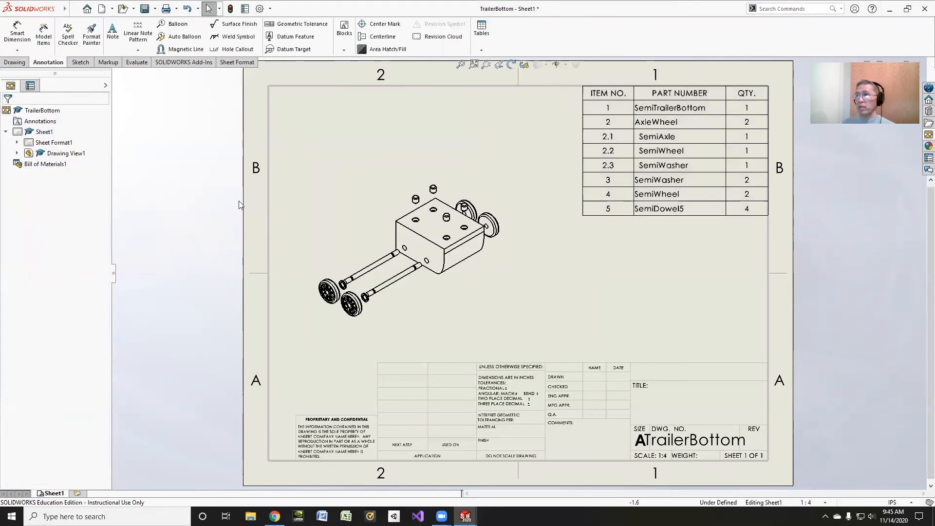
{"action": "left_click", "coordinate": [408, 239]}
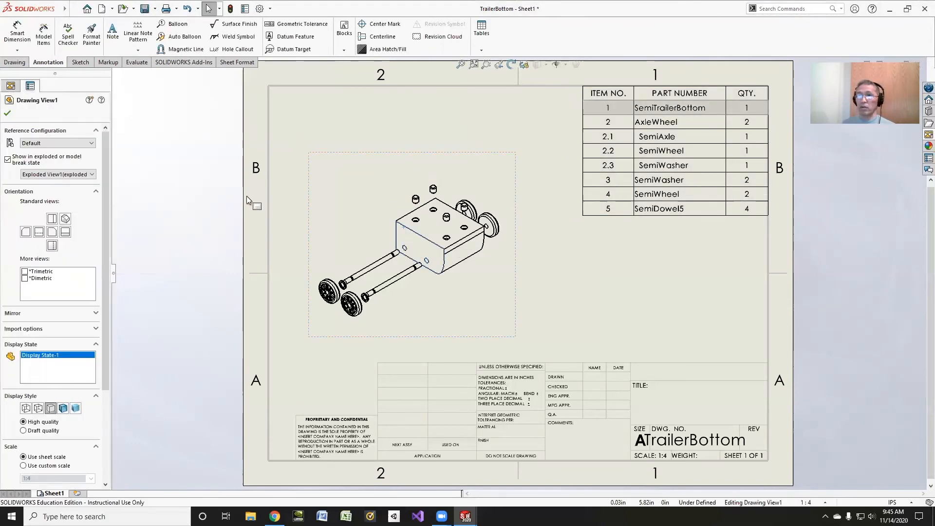
{"action": "left_click", "coordinate": [184, 39]}
{"action": "left_click", "coordinate": [6, 114]}
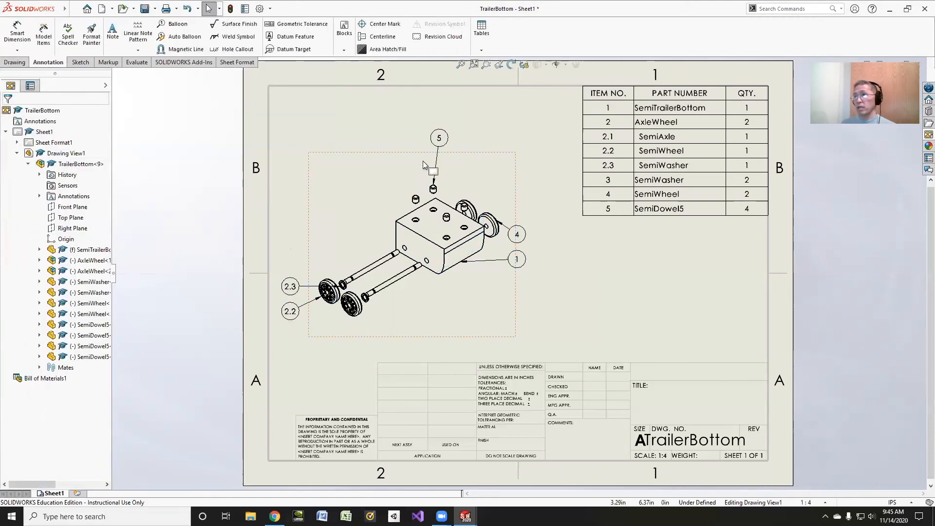
Spread balloons 5, 4, 1, 2.3 and 2.2 around the exploded view so their leaders are angled and clearly separated.
{"action": "left_click_drag", "start_coordinate": [445, 140], "coordinate": [464, 136]}
{"action": "left_click_drag", "start_coordinate": [526, 235], "coordinate": [531, 212]}
{"action": "left_click_drag", "start_coordinate": [532, 266], "coordinate": [534, 294]}
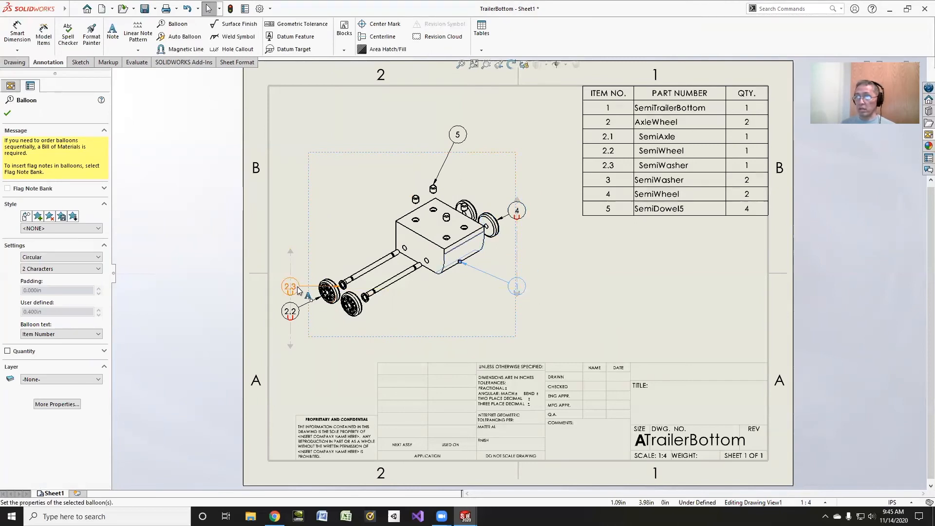
{"action": "left_click_drag", "start_coordinate": [299, 291], "coordinate": [319, 255]}
{"action": "left_click_drag", "start_coordinate": [291, 311], "coordinate": [310, 324]}
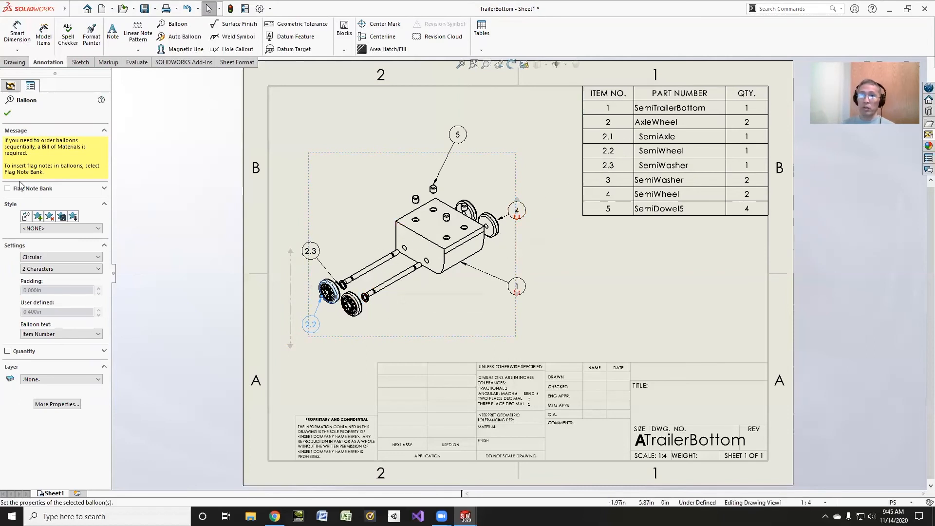
Add an item balloon to the front axle in the exploded view, placed below the trailer body on an angled leader.
{"action": "left_click", "coordinate": [387, 285]}
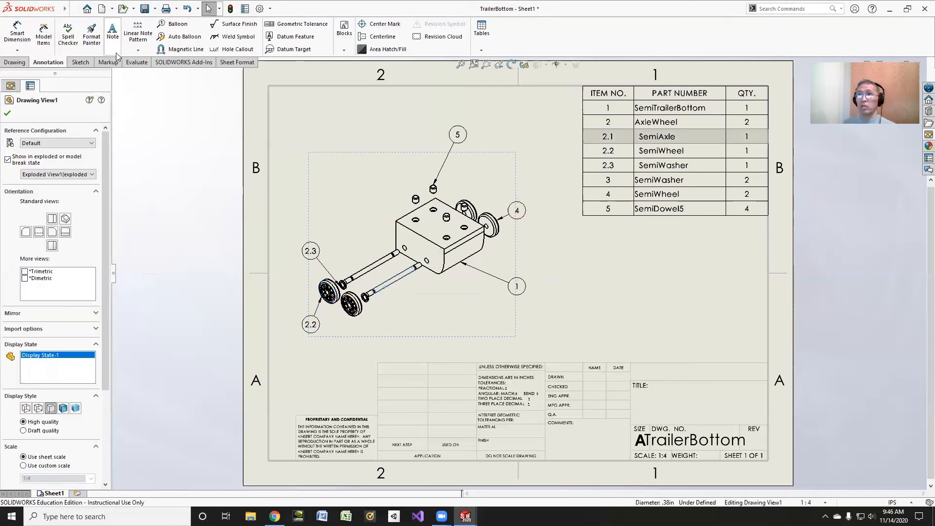
{"action": "left_click", "coordinate": [175, 24]}
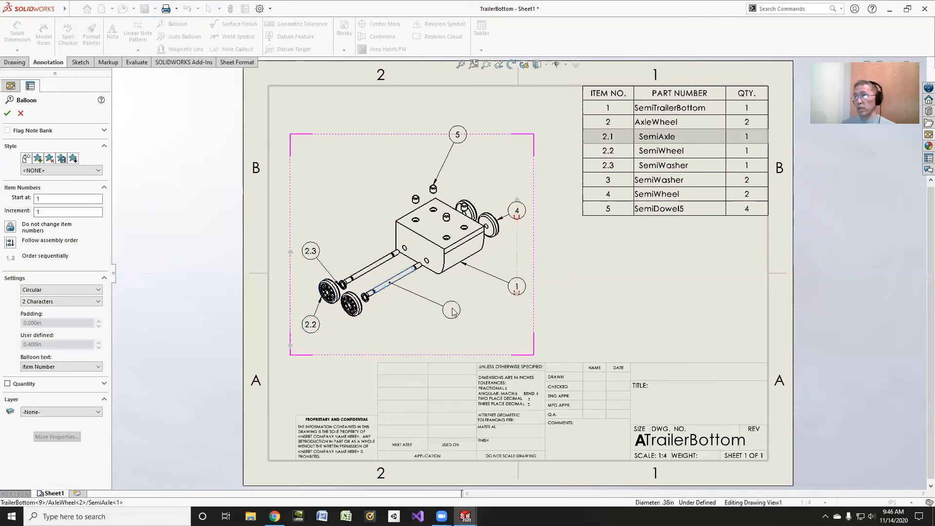
{"action": "left_click", "coordinate": [452, 313]}
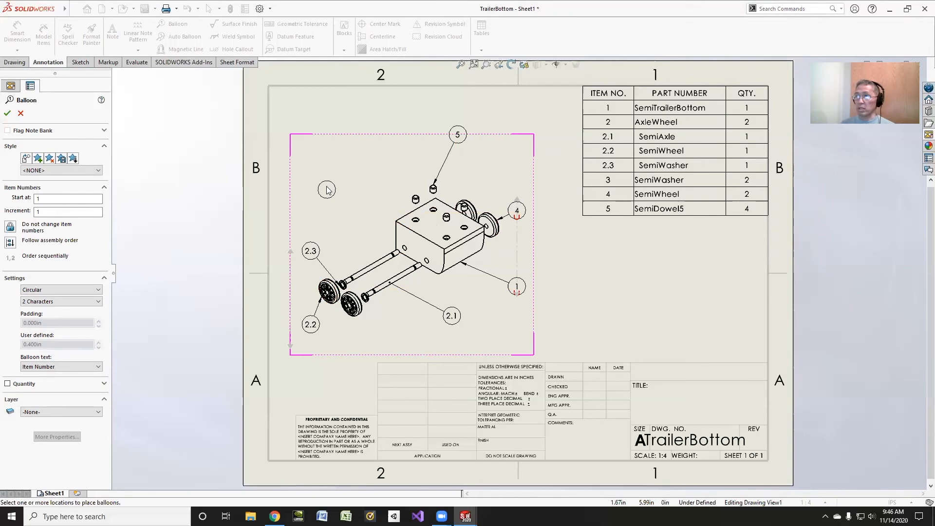
{"action": "left_click", "coordinate": [7, 113]}
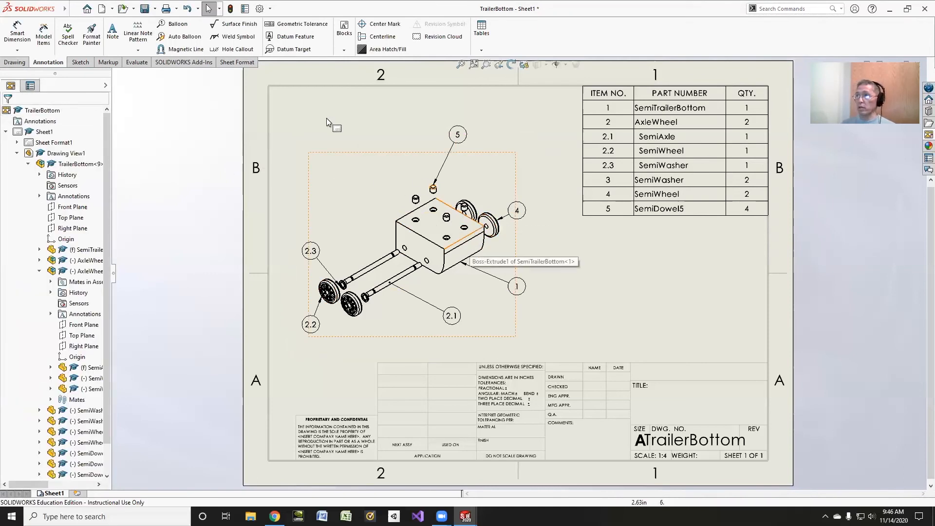
{"action": "left_click", "coordinate": [144, 9]}
{"action": "left_click", "coordinate": [738, 375]}
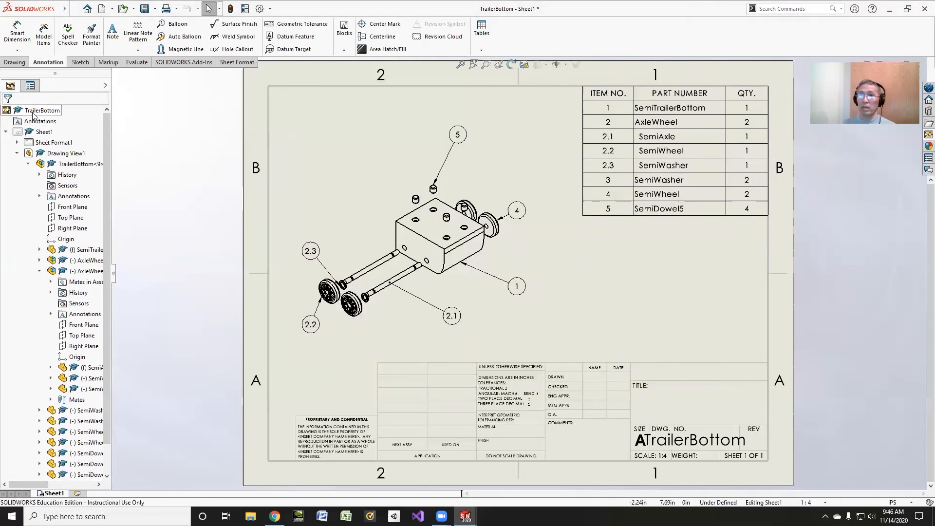
{"action": "left_click", "coordinate": [14, 63]}
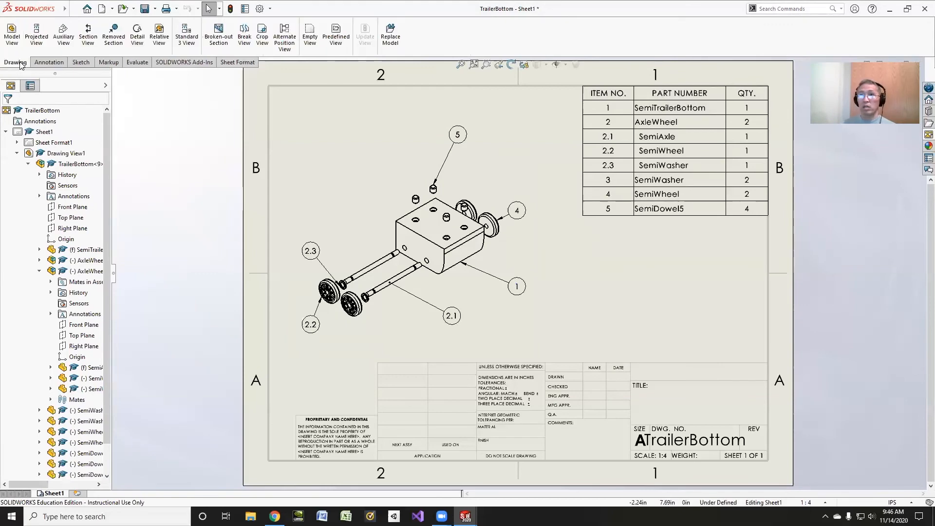
{"action": "left_click", "coordinate": [41, 63]}
{"action": "left_click", "coordinate": [6, 63]}
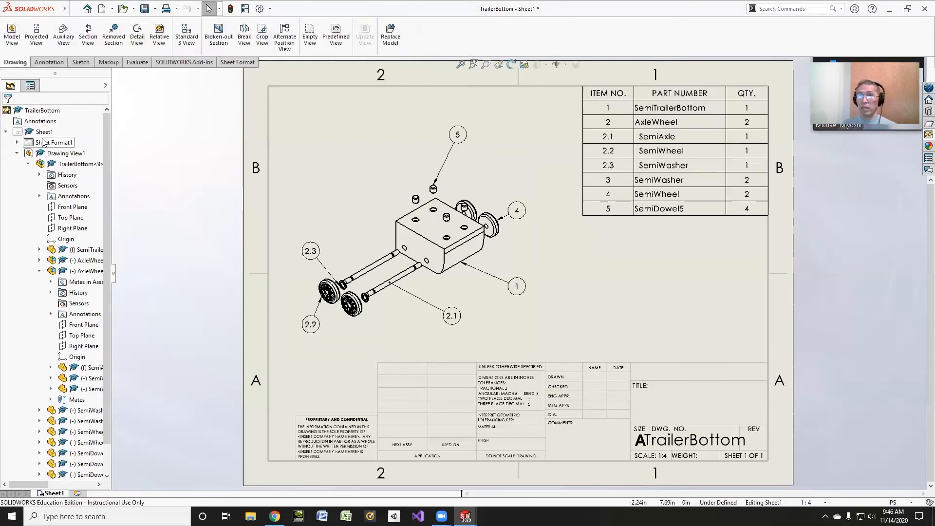
Open the sheet format for editing and fill the title block's Drawn row with the drafter's name and the date 11/14/20.
{"action": "right_click", "coordinate": [40, 142]}
{"action": "left_click", "coordinate": [74, 170]}
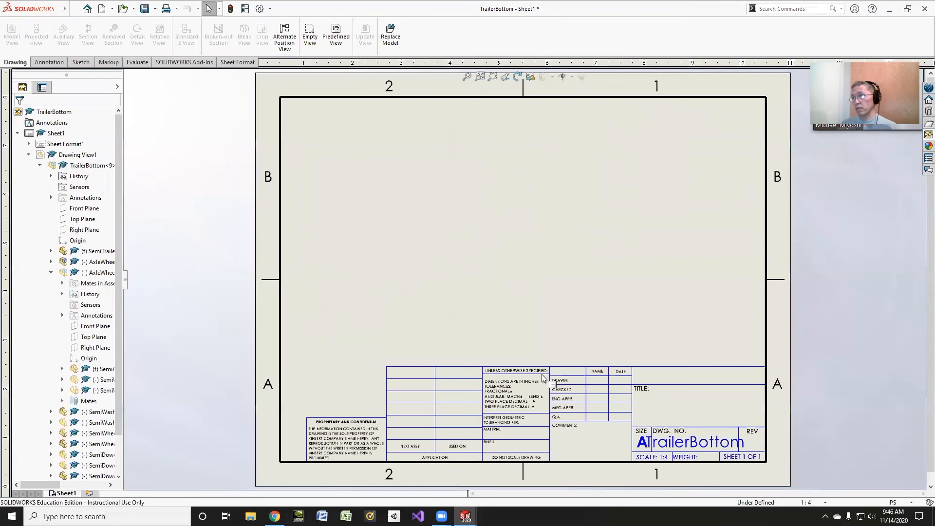
{"action": "left_click", "coordinate": [595, 379]}
{"action": "left_click", "coordinate": [595, 379]}
{"action": "type", "text": "MI"}
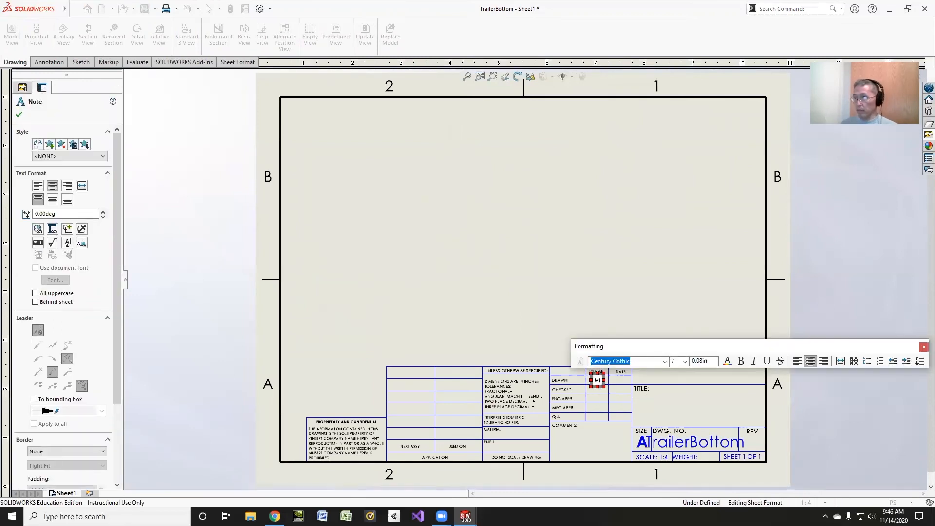
{"action": "type", "text": "YOSHI"}
{"action": "left_click", "coordinate": [622, 381]}
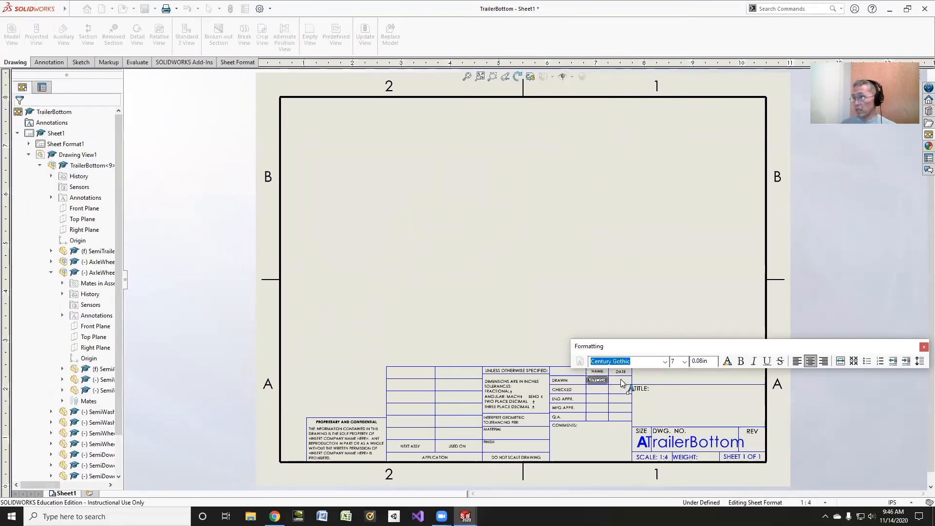
{"action": "double_click", "coordinate": [618, 379]}
{"action": "type", "text": "11/14"}
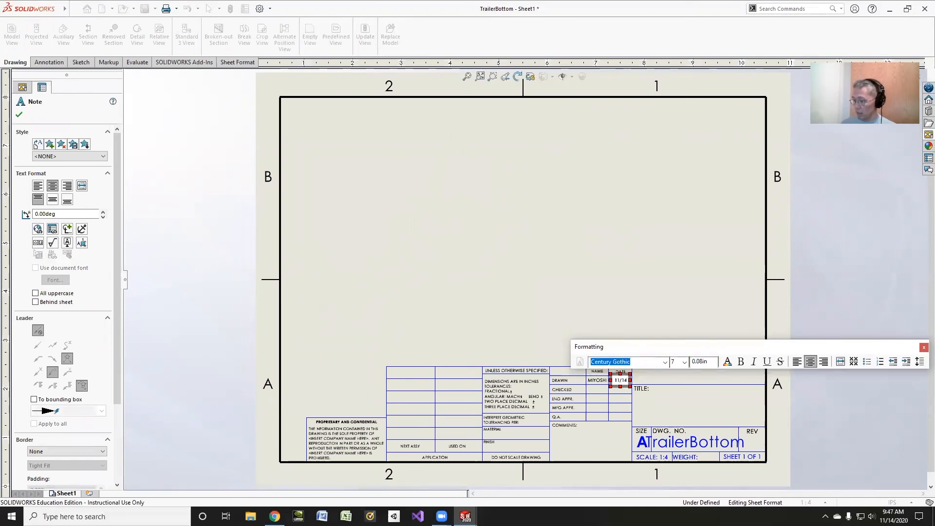
{"action": "type", "text": "/20"}
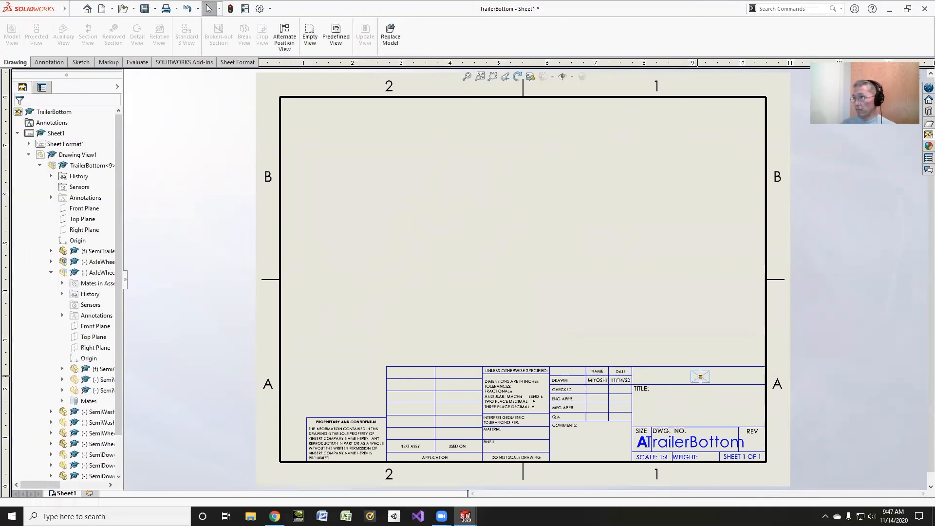
Enter the company name in the box above the title and reduce its text size so it fits inside.
{"action": "left_click", "coordinate": [696, 376]}
{"action": "type", "text": "DESIGN WITH MIYOSHI"}
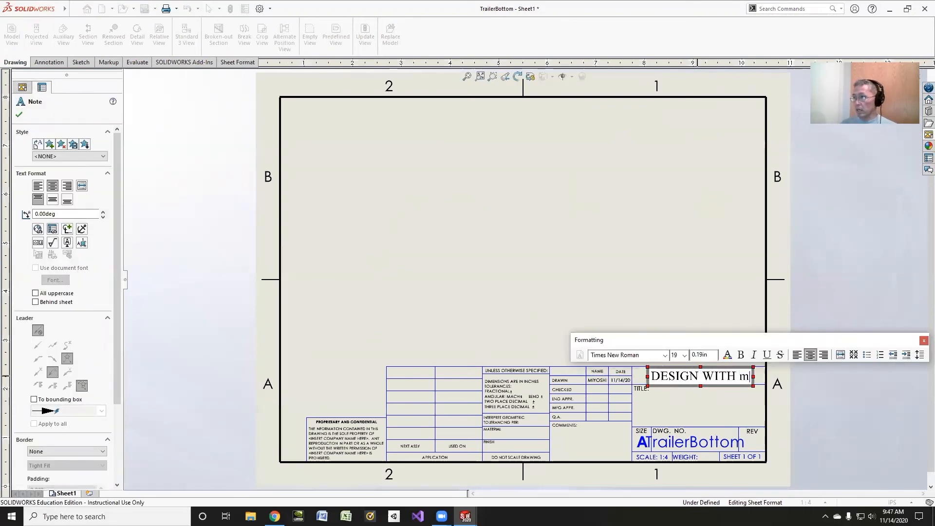
{"action": "key", "text": "ctrl+a"}
{"action": "left_click", "coordinate": [684, 355]}
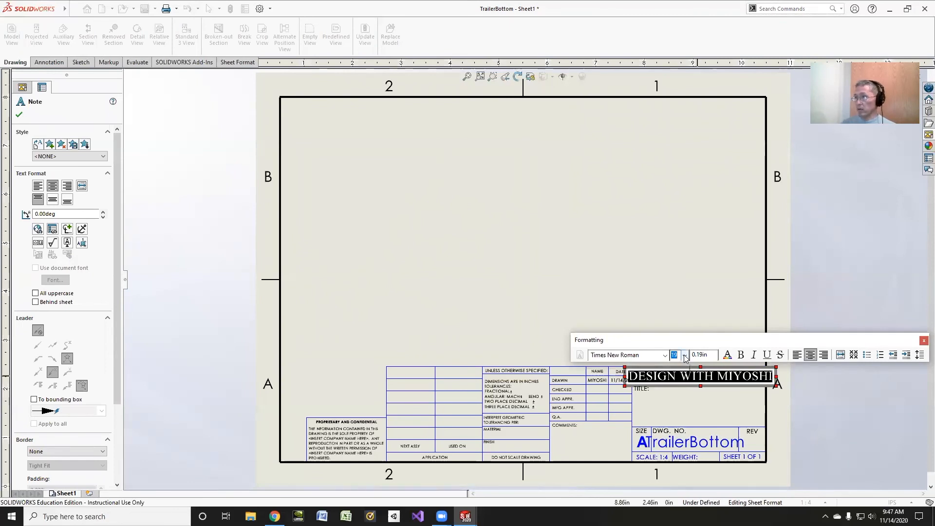
{"action": "left_click", "coordinate": [686, 405]}
Enter the drawing title in the title block on two lines as SEMI TRAILER and BOTTOM SUB.
{"action": "left_click", "coordinate": [699, 409]}
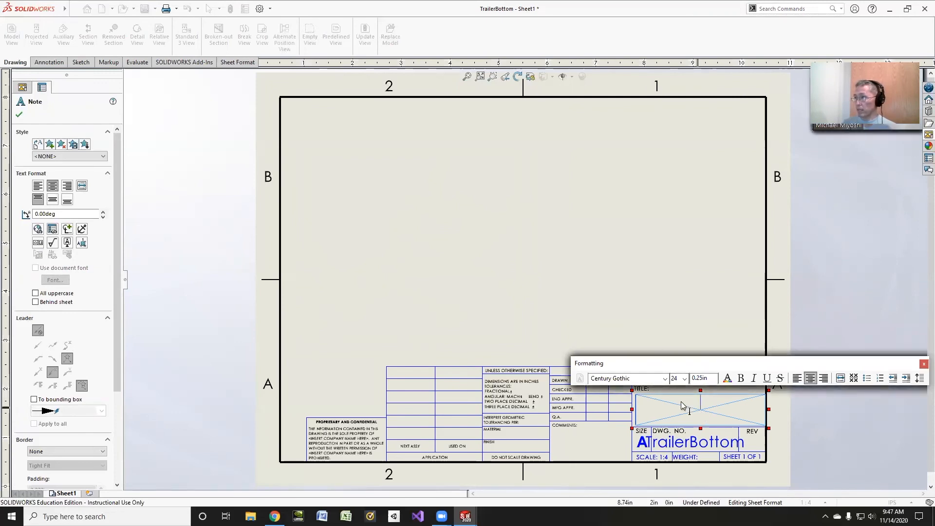
{"action": "type", "text": "SEMI TRAILER"}
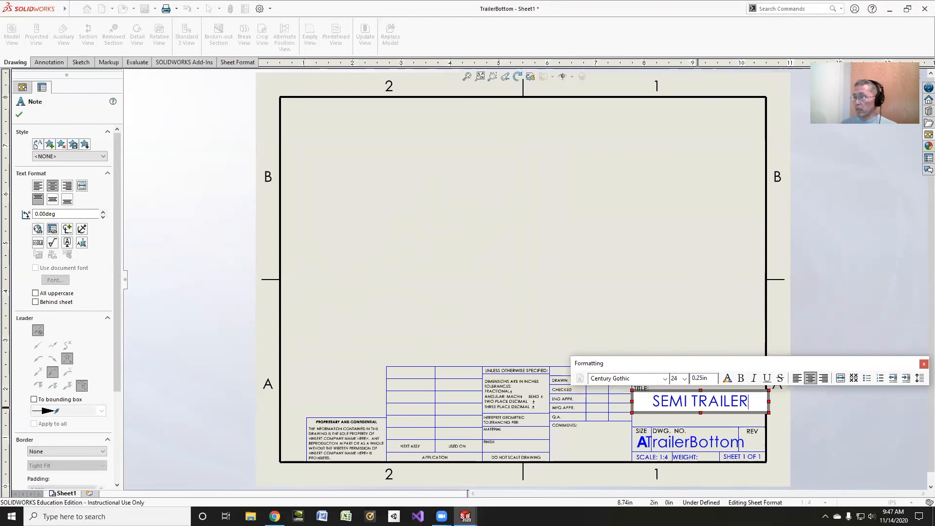
{"action": "key", "text": "Return"}
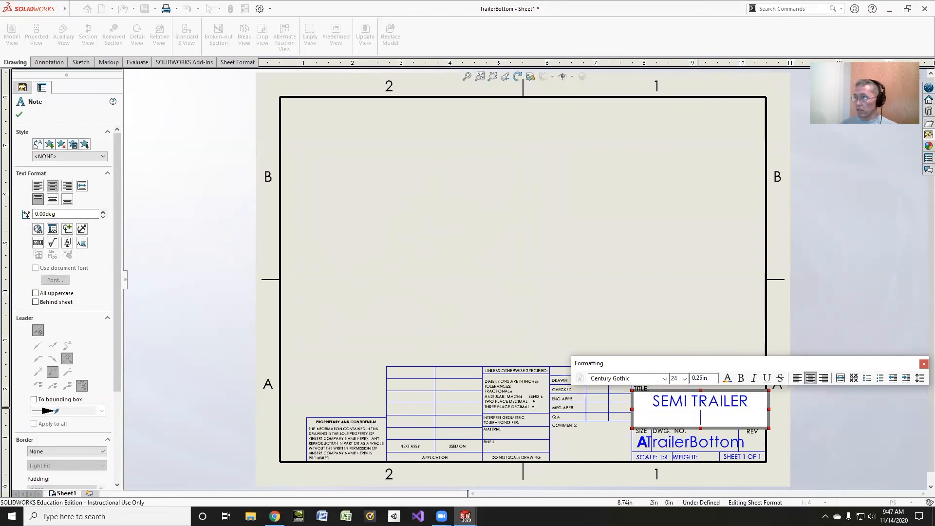
{"action": "type", "text": "BOTTOM SUB"}
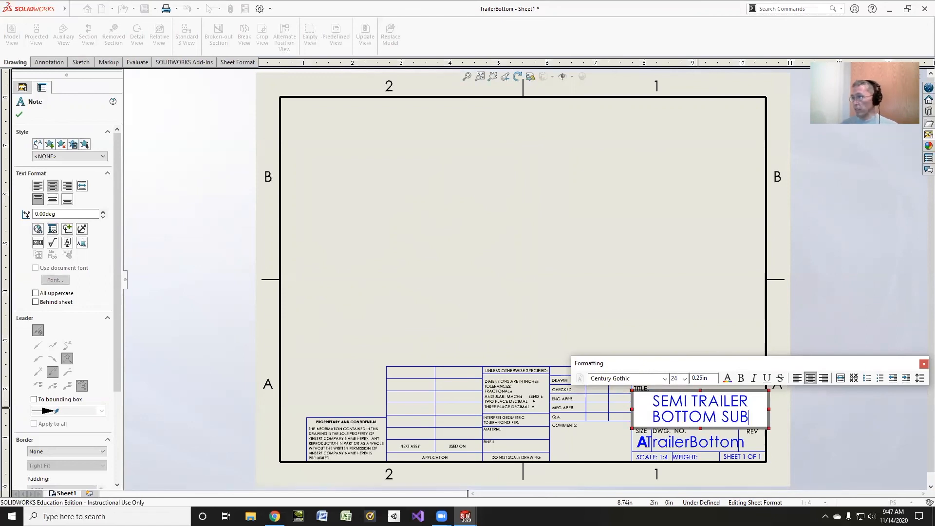
{"action": "type", "text": "ASSM"}
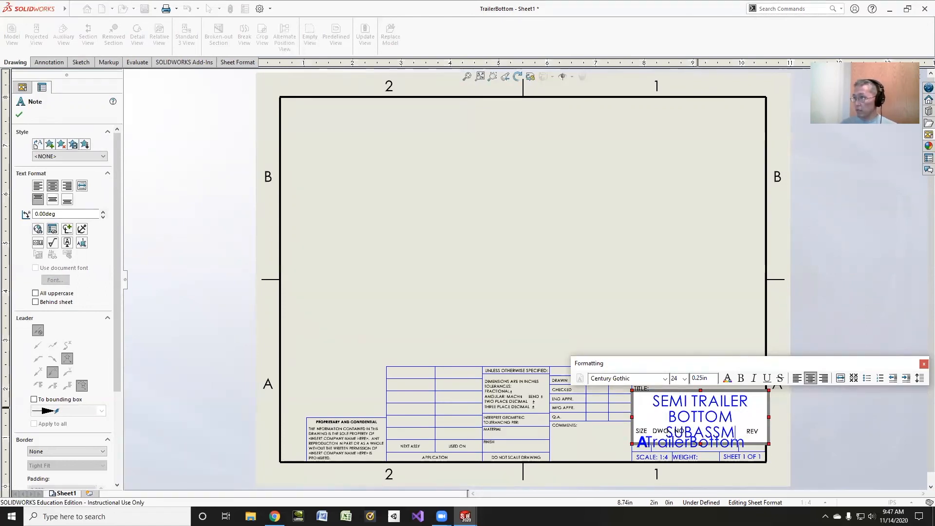
{"action": "key", "text": "BackSpace"}
{"action": "key", "text": "BackSpace"}
{"action": "key", "text": "BackSpace"}
{"action": "key", "text": "BackSpace"}
{"action": "key", "text": "BackSpace"}
{"action": "type", "text": "B"}
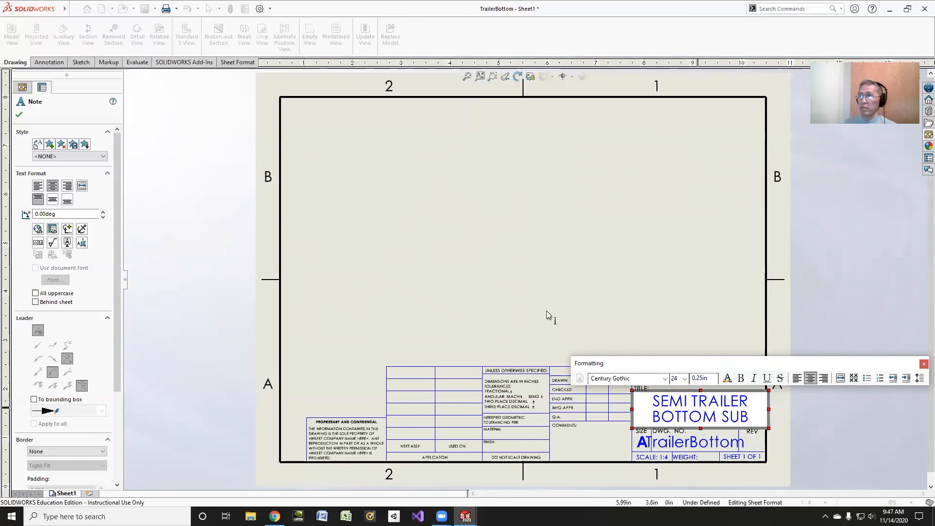
{"action": "key", "text": "Escape"}
Leave sheet format editing and return to editing the drawing sheet.
{"action": "left_click", "coordinate": [71, 144]}
{"action": "right_click", "coordinate": [70, 144]}
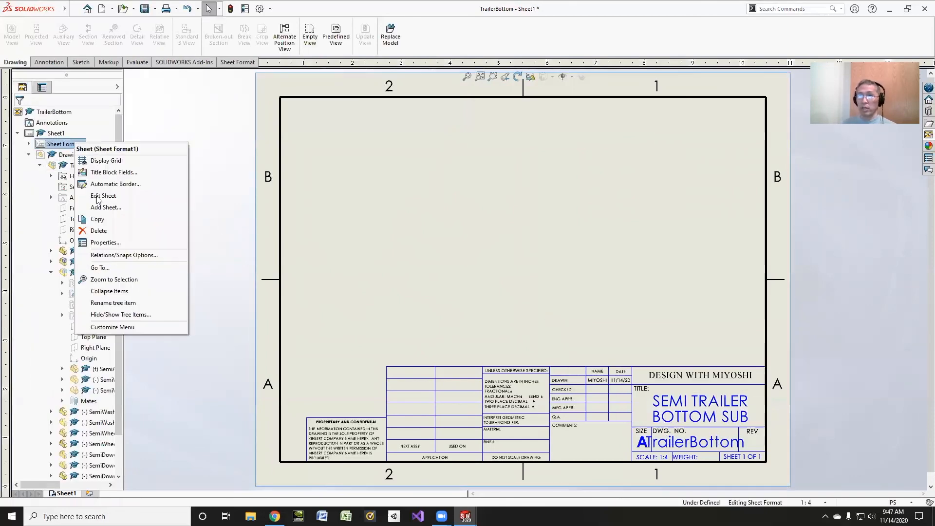
{"action": "left_click", "coordinate": [107, 200]}
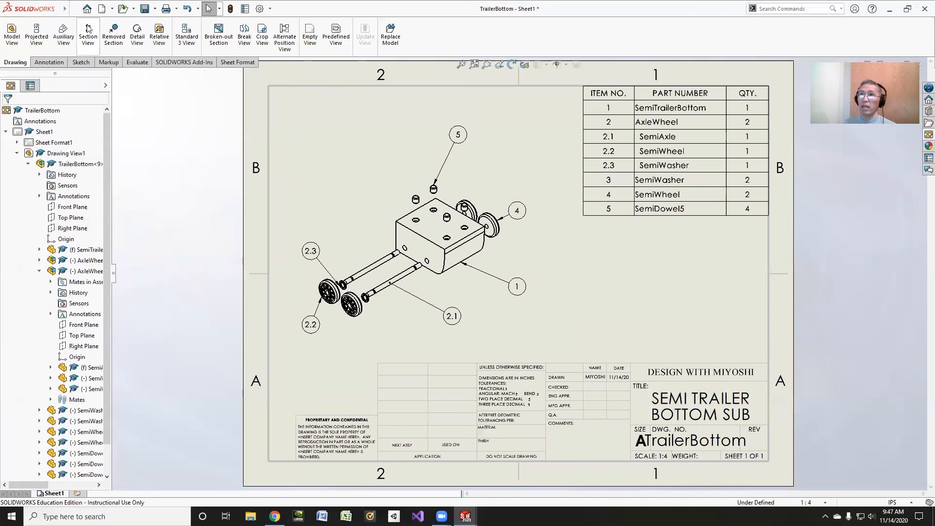
Save the drawing in the SolidWorks folder under the file name TrailerBottomSub.SLDDRW.
{"action": "left_click", "coordinate": [144, 8]}
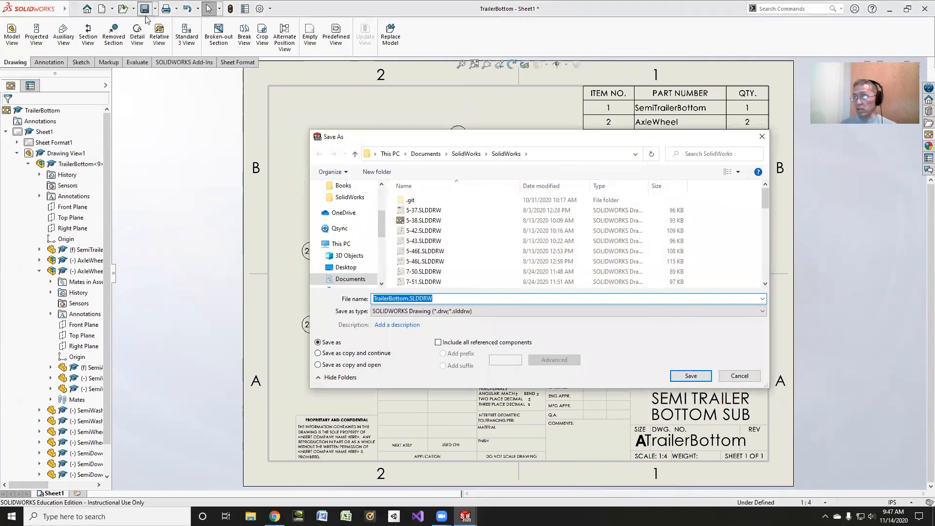
{"action": "left_click", "coordinate": [407, 298]}
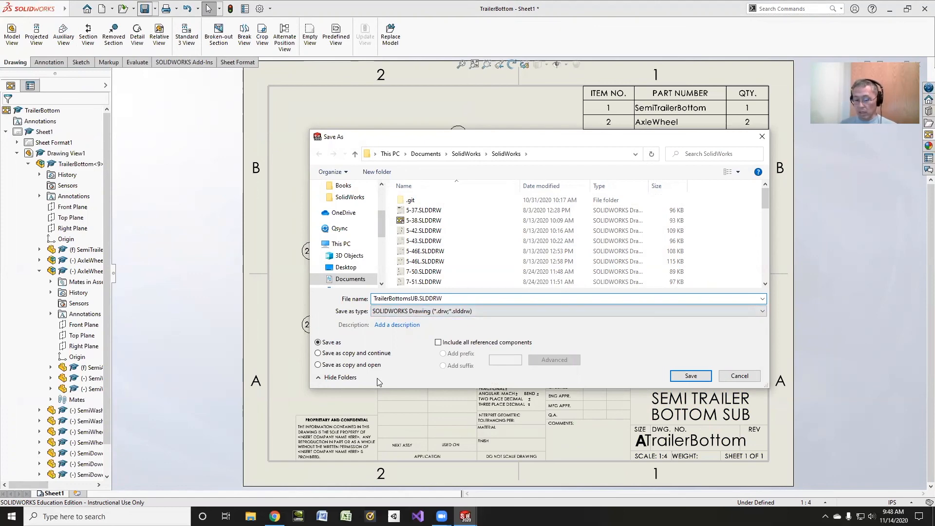
{"action": "left_click", "coordinate": [690, 375]}
Save a copy of the TrailerBottomSub drawing as an Adobe PDF file in the same folder.
{"action": "left_click", "coordinate": [155, 8]}
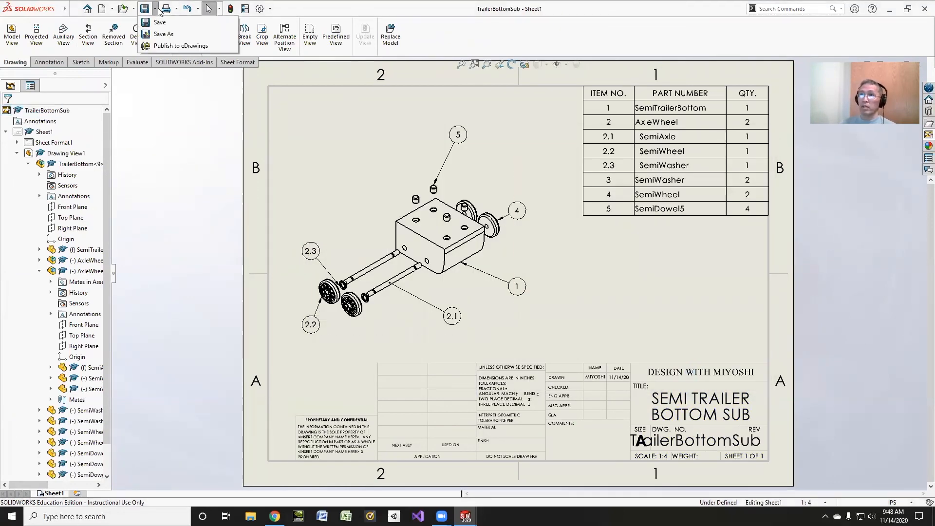
{"action": "left_click", "coordinate": [164, 30]}
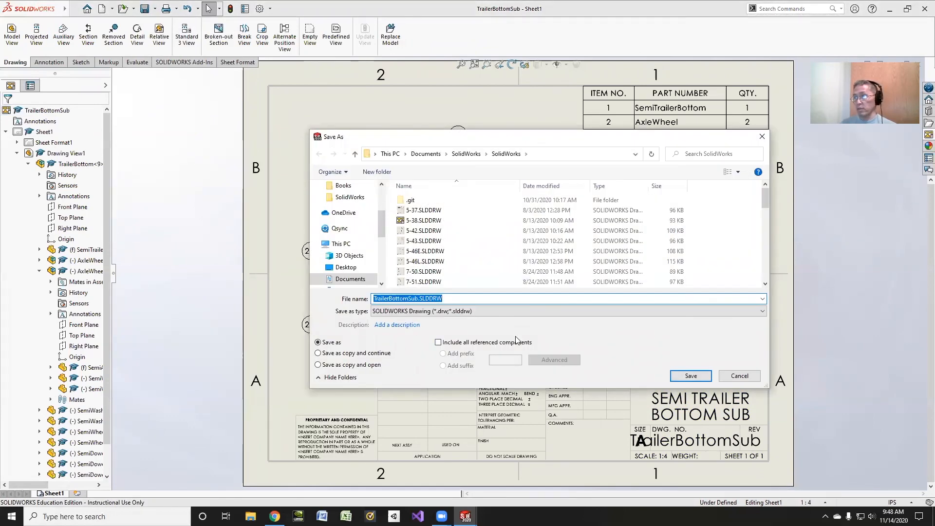
{"action": "left_click", "coordinate": [487, 310]}
{"action": "left_click", "coordinate": [479, 344]}
{"action": "left_click", "coordinate": [690, 392]}
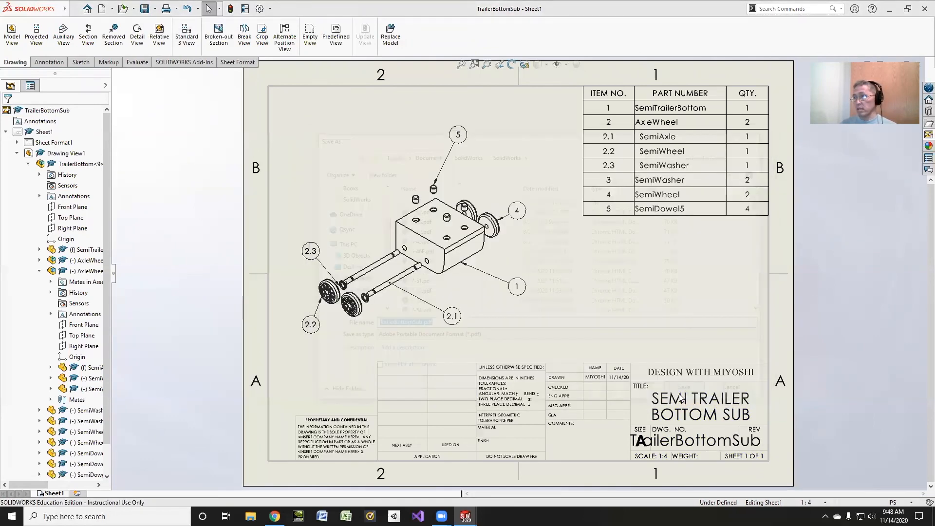